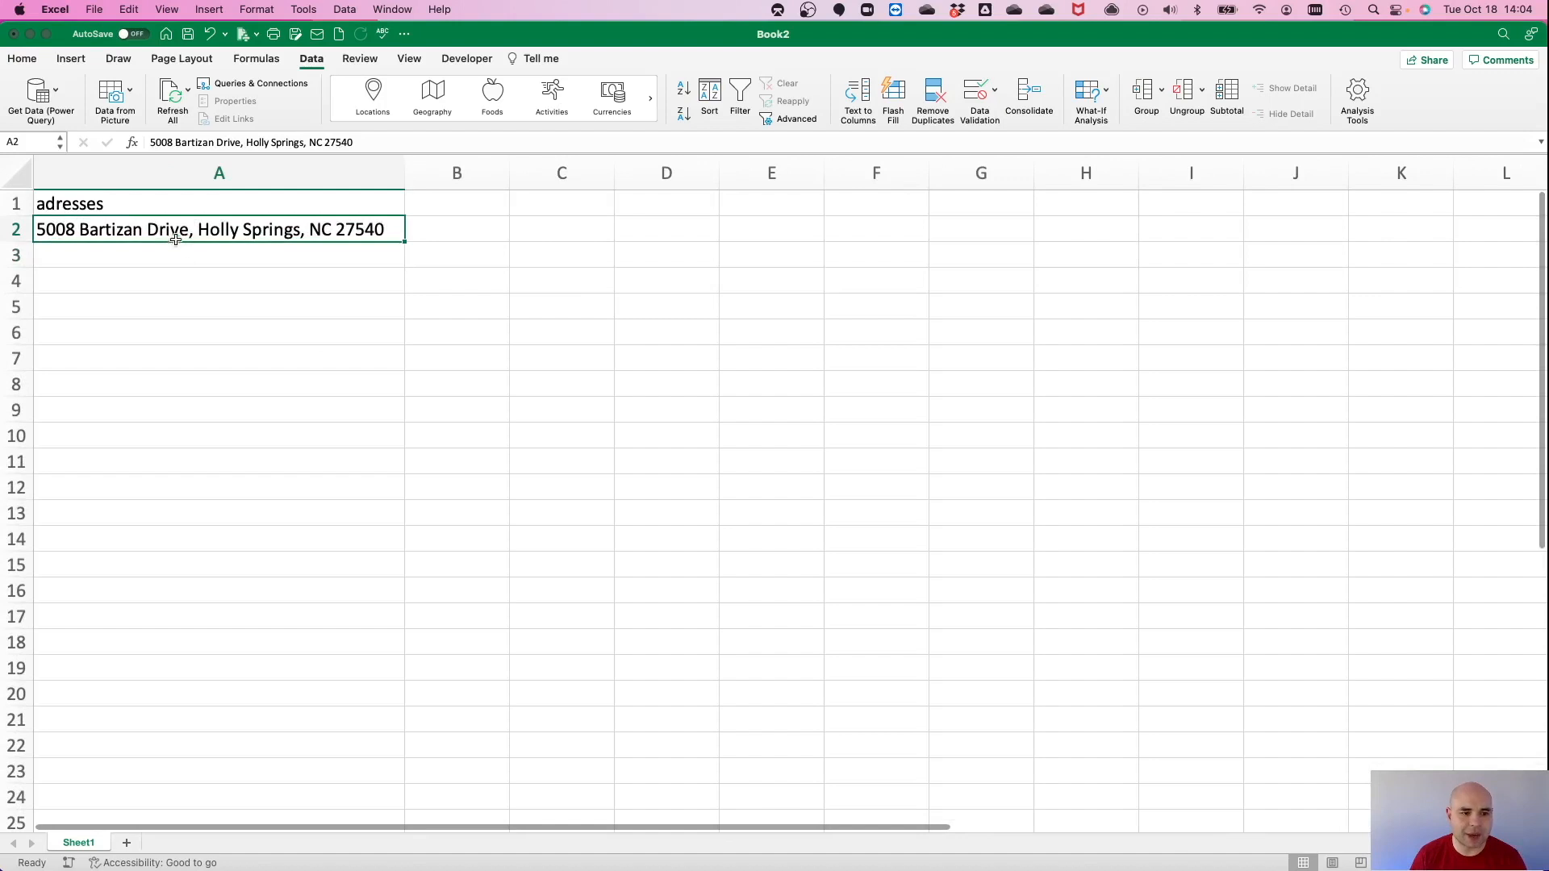
Run a Smart Lookup on the address in cell A2 and widen the results pane.
right_click(177, 235)
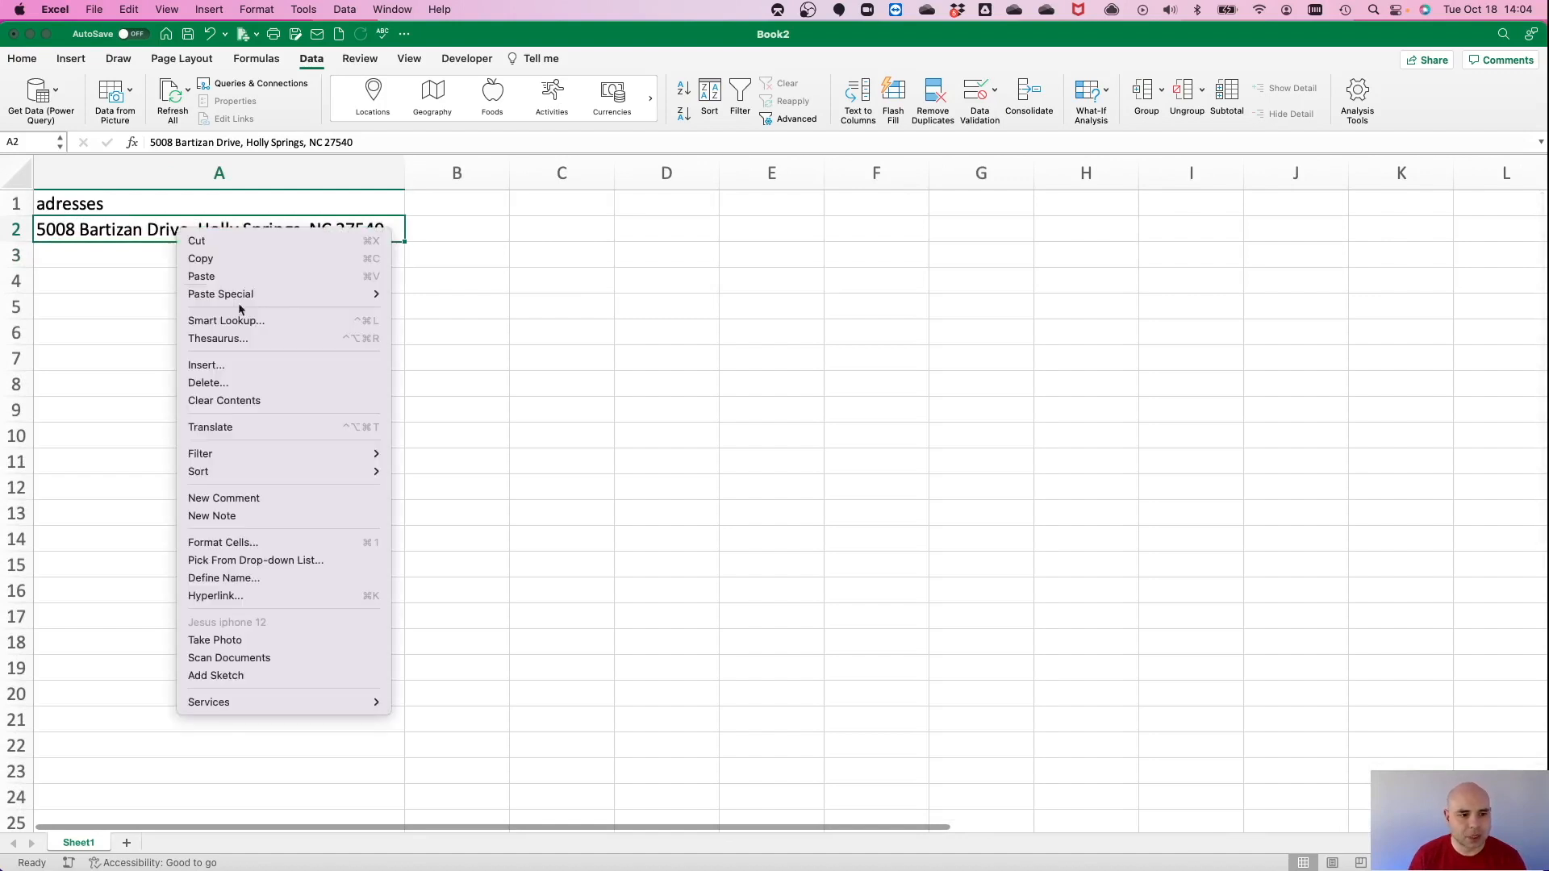
click(65, 339)
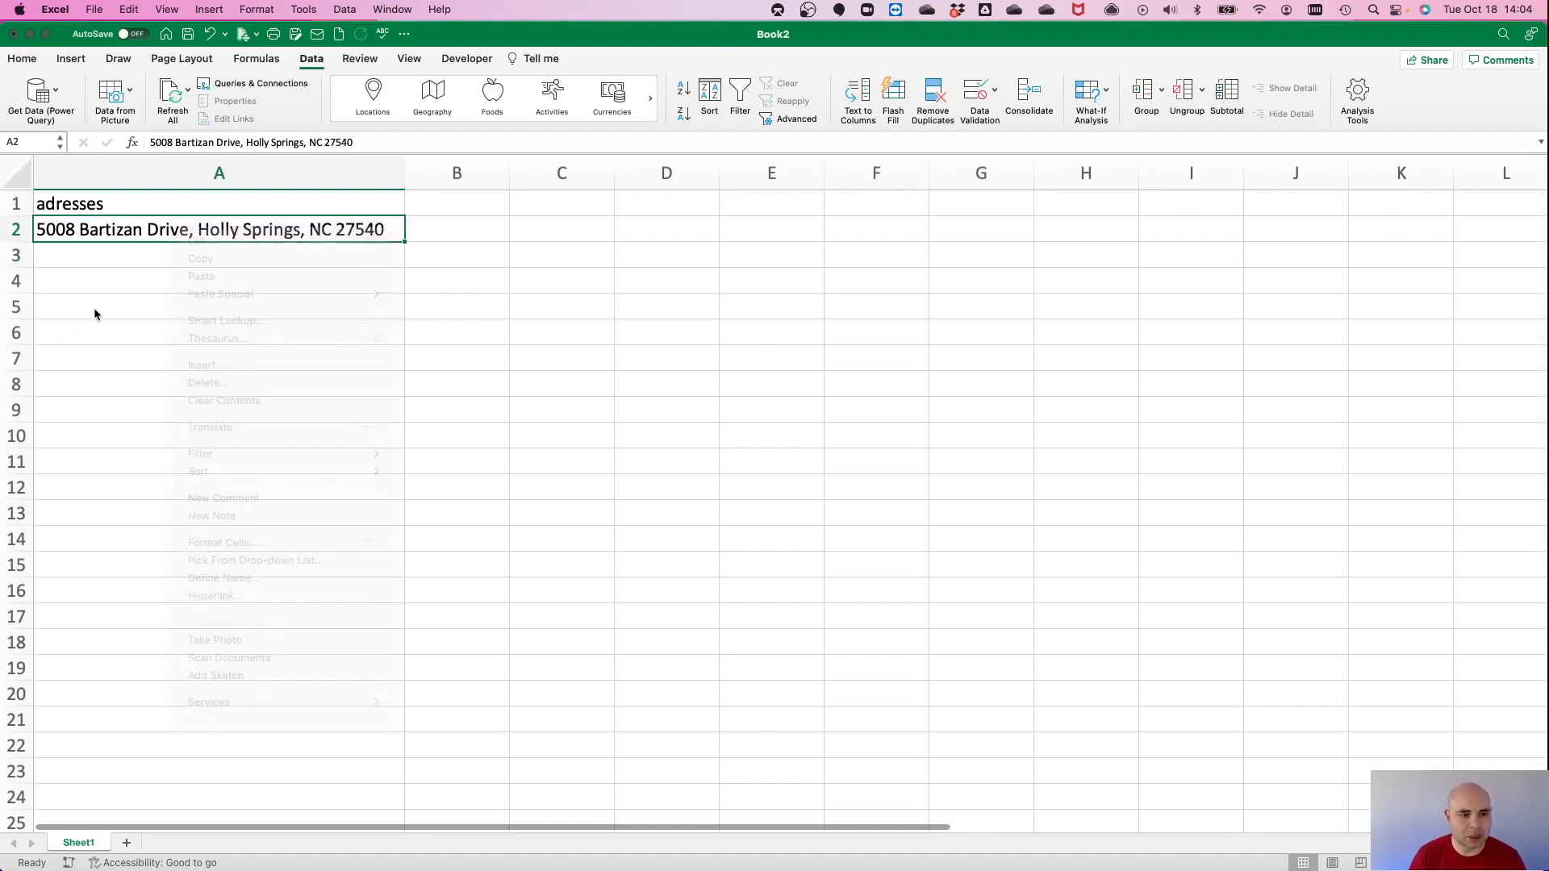
right_click(134, 235)
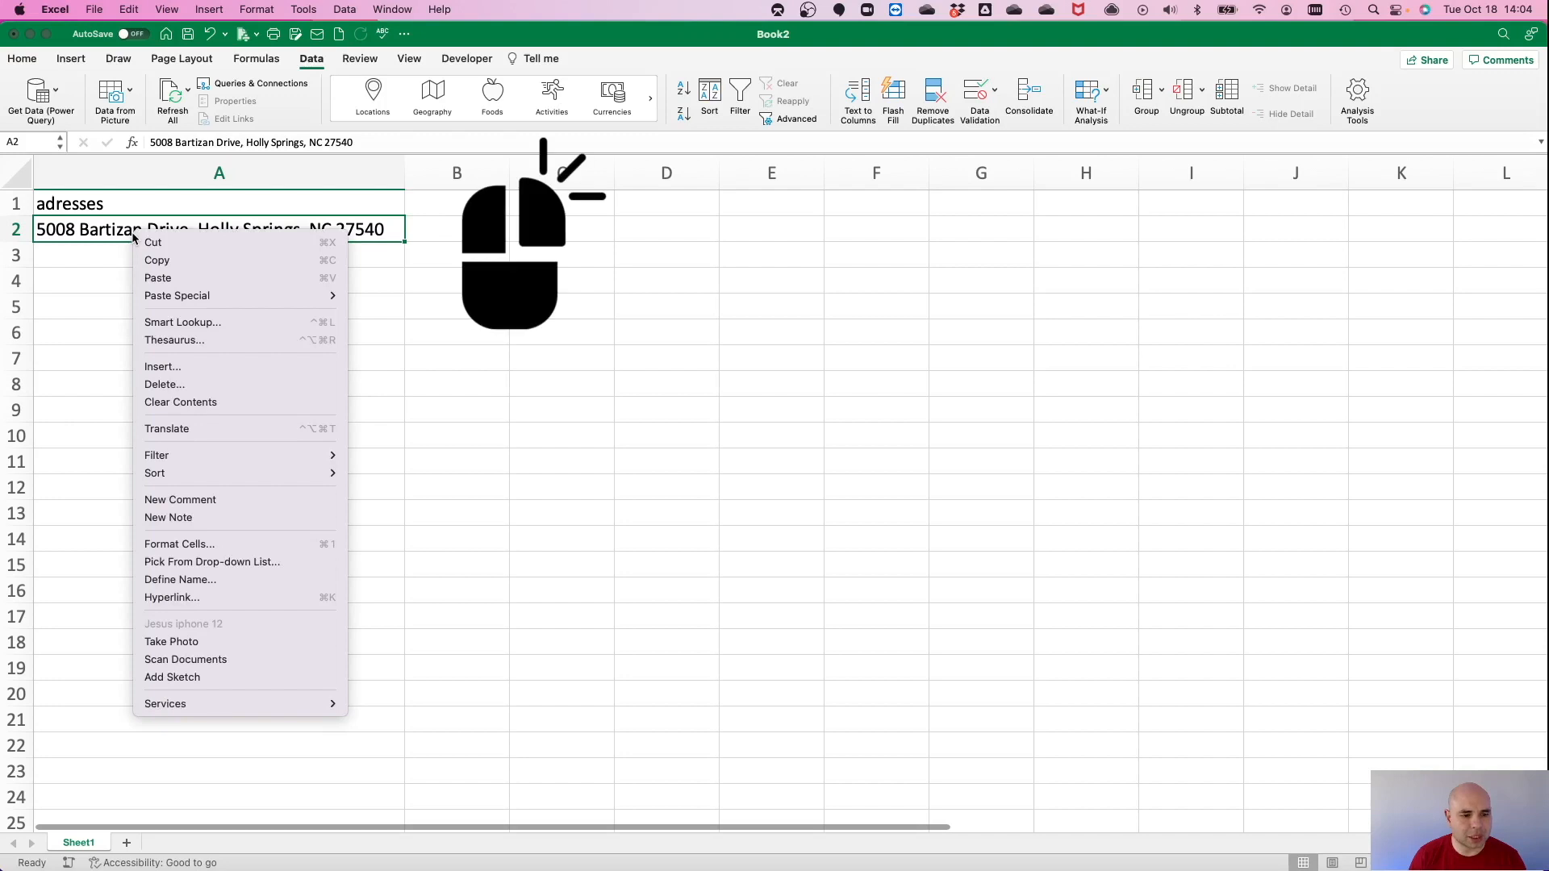
click(176, 321)
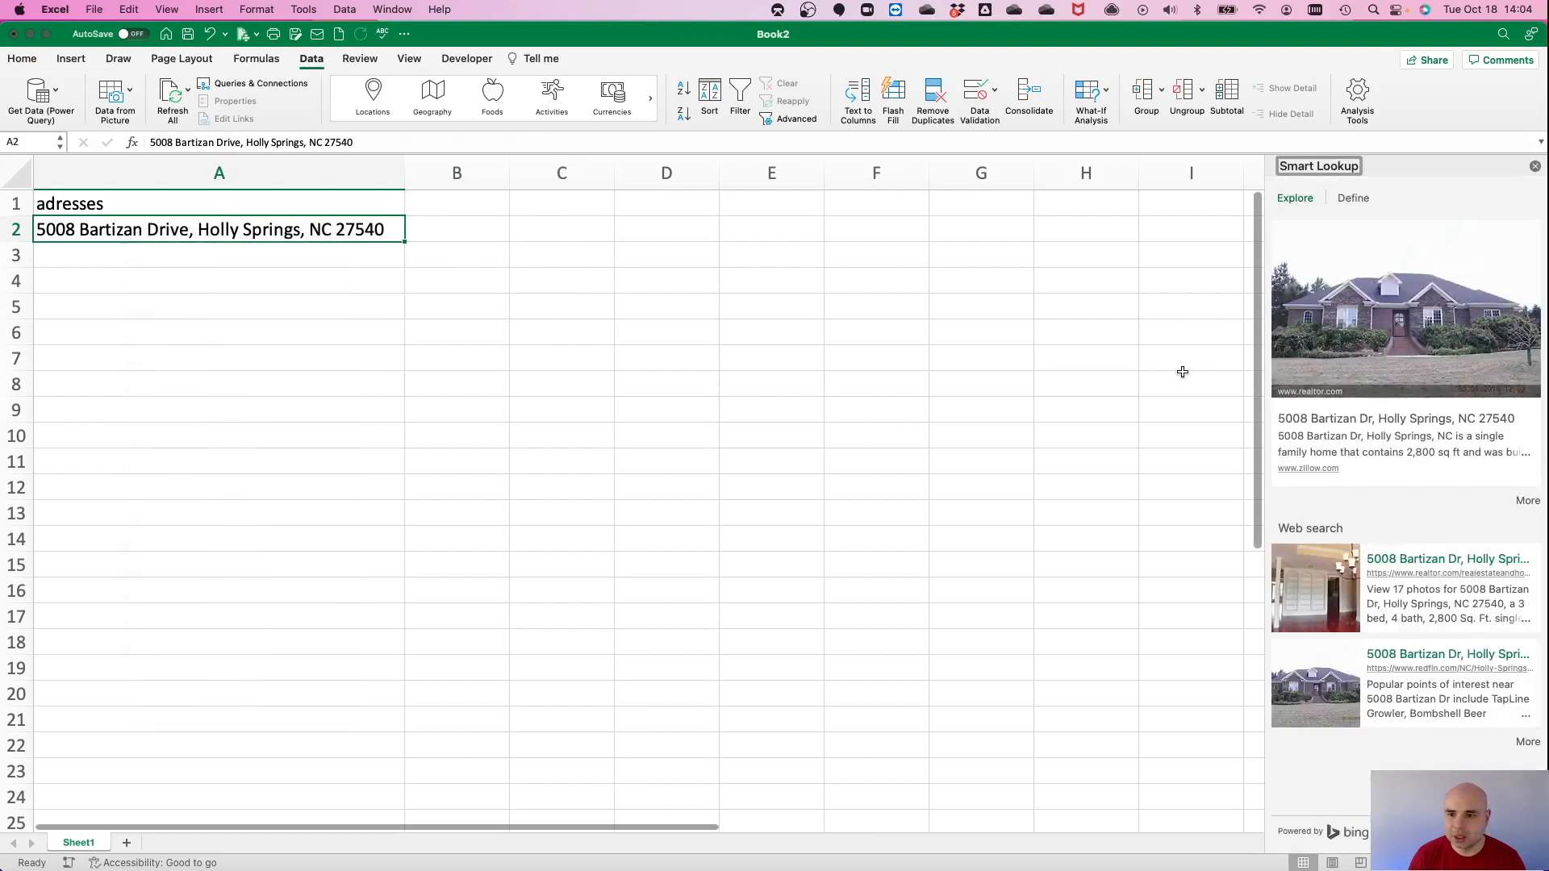
drag(1263, 350, 936, 380)
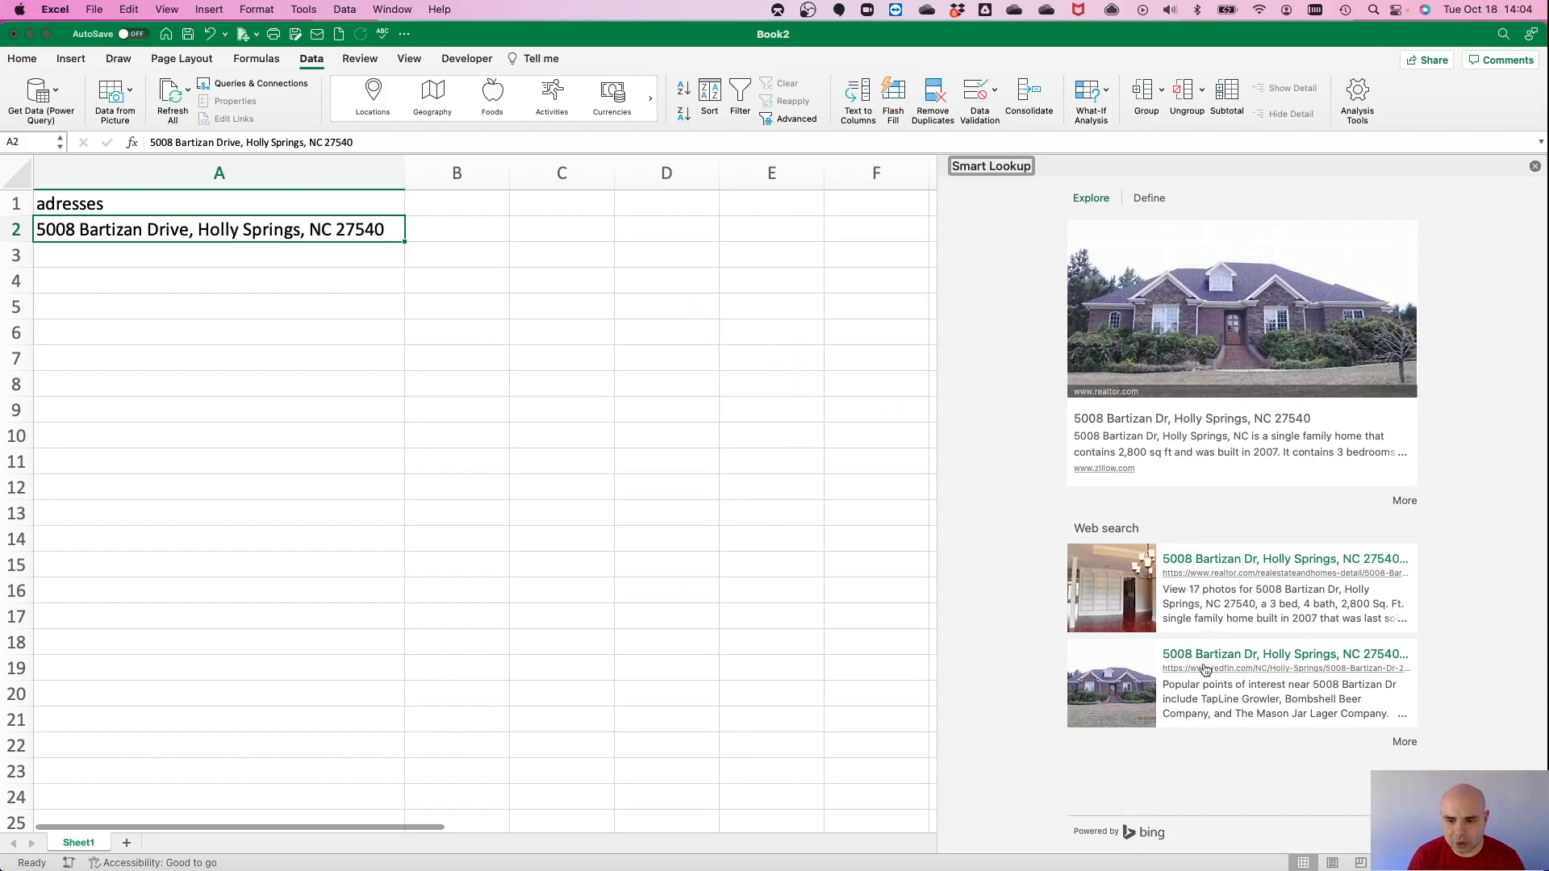
Show more web search results for the address, view the homefacts property page in Chrome, and return to the Excel workbook.
click(1405, 742)
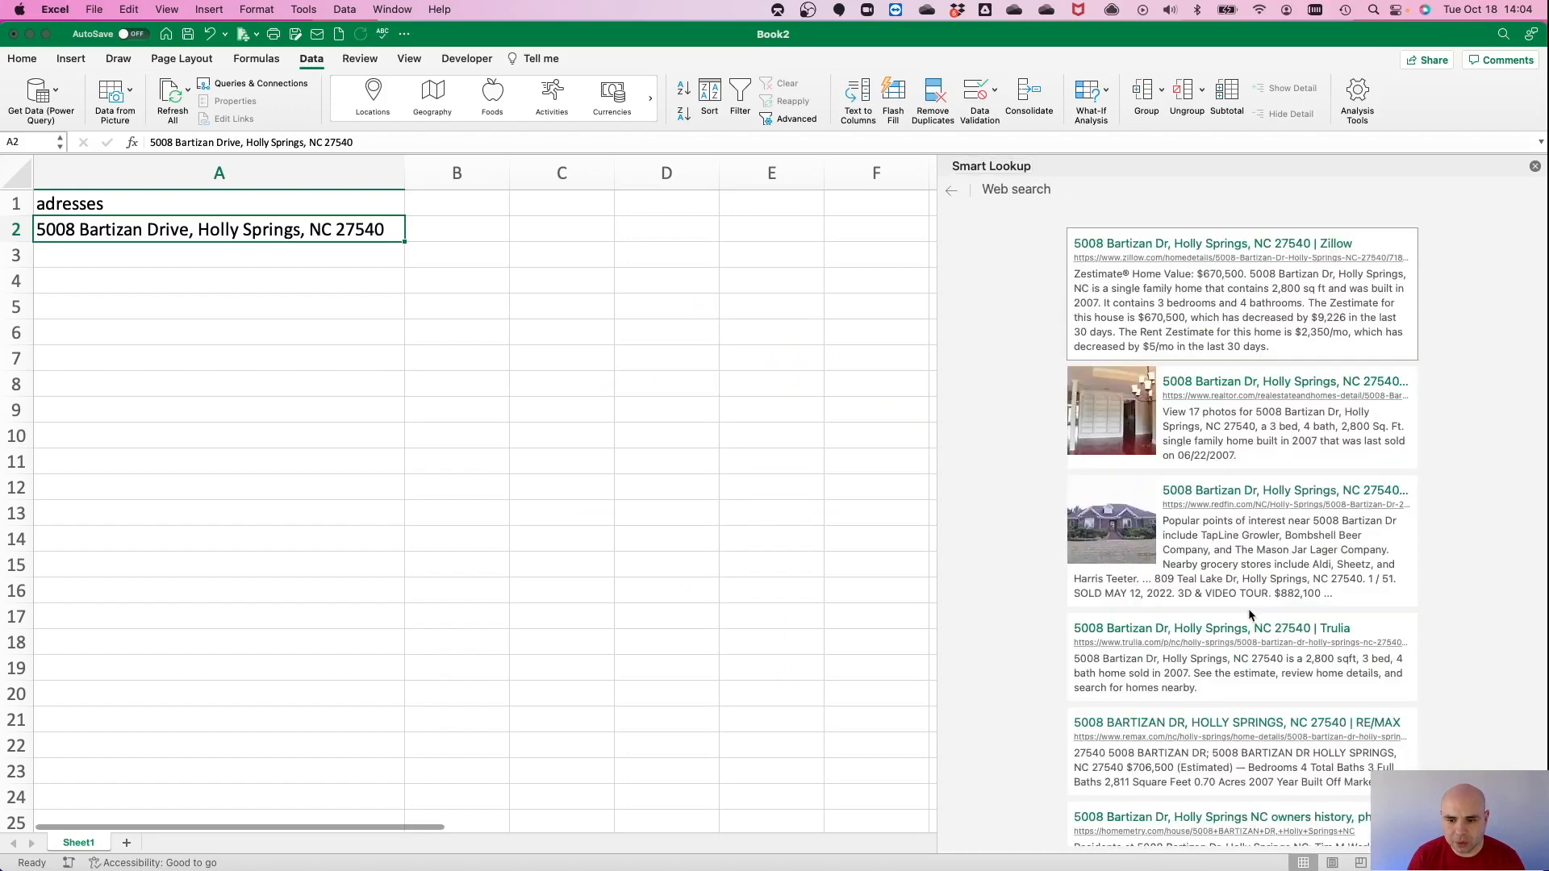
scroll(1222, 550, down, 5)
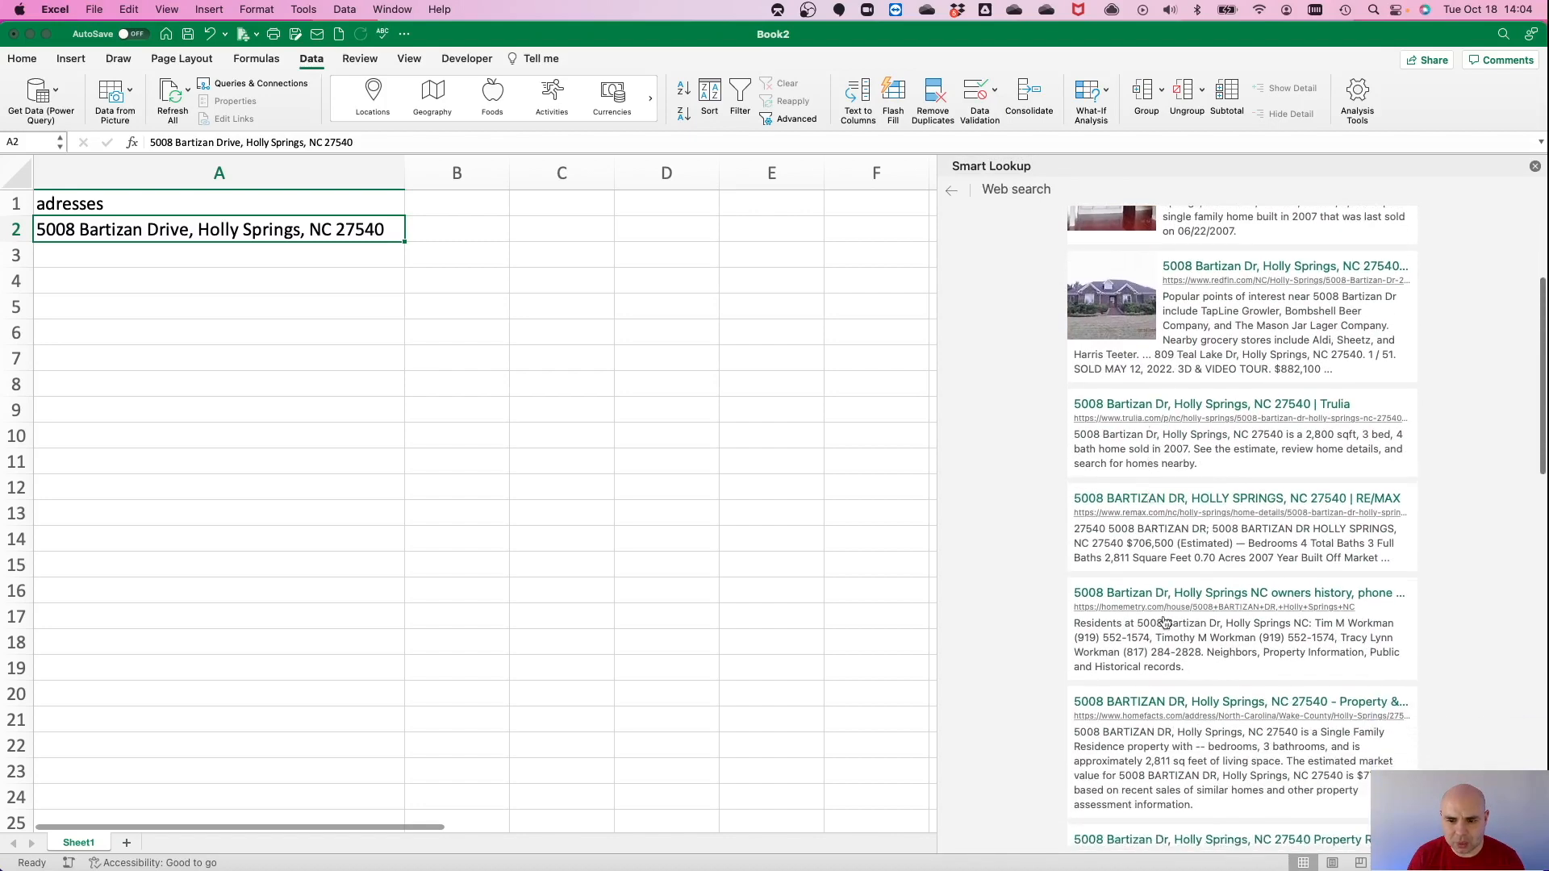
scroll(1166, 625, down, 9)
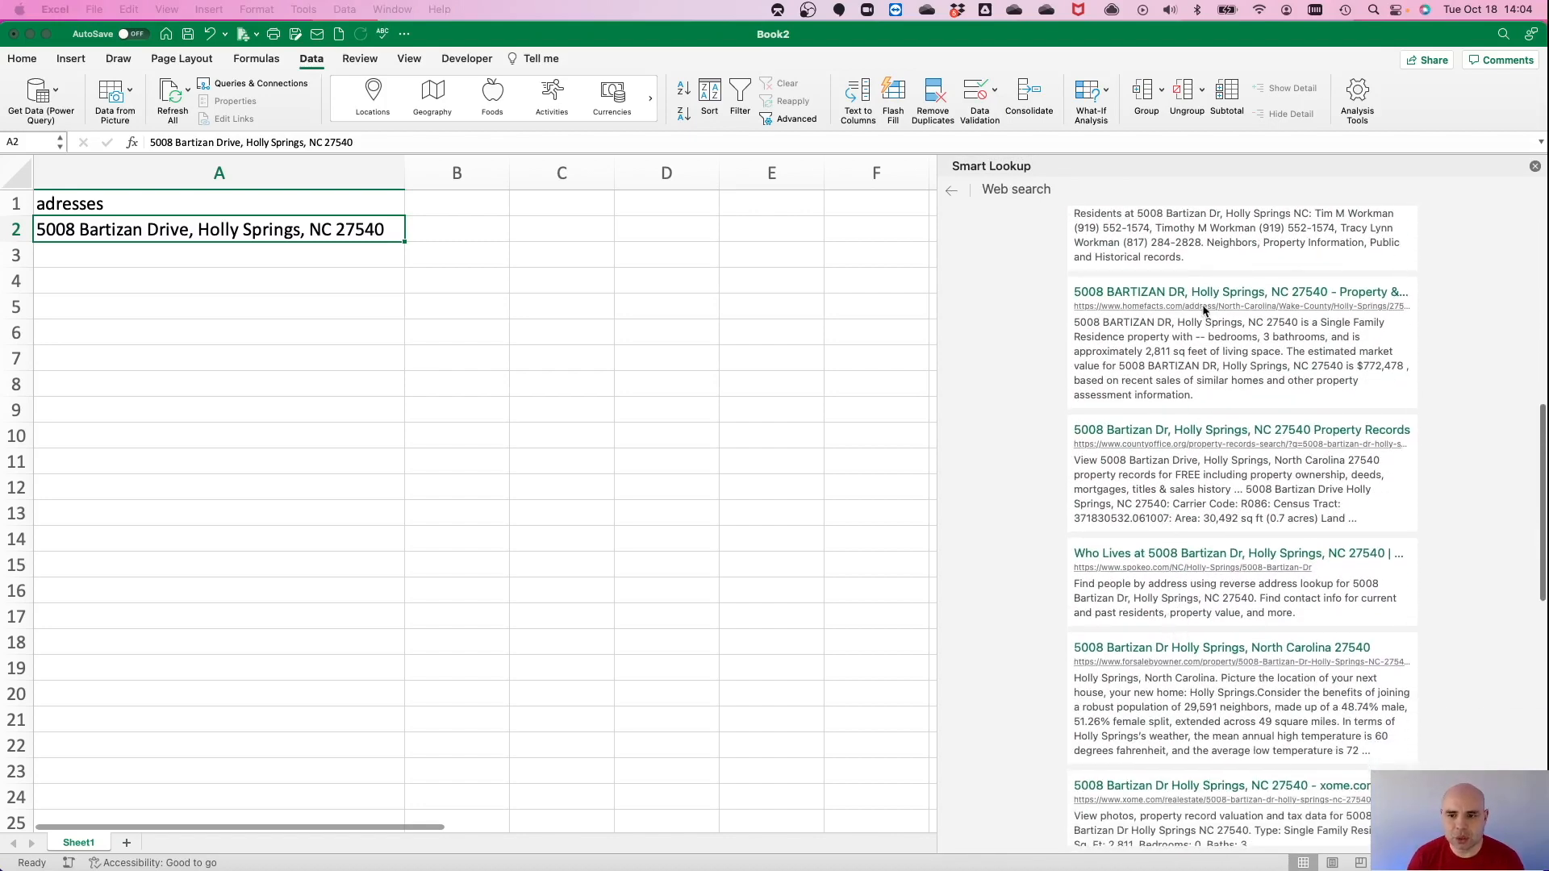
click(1203, 307)
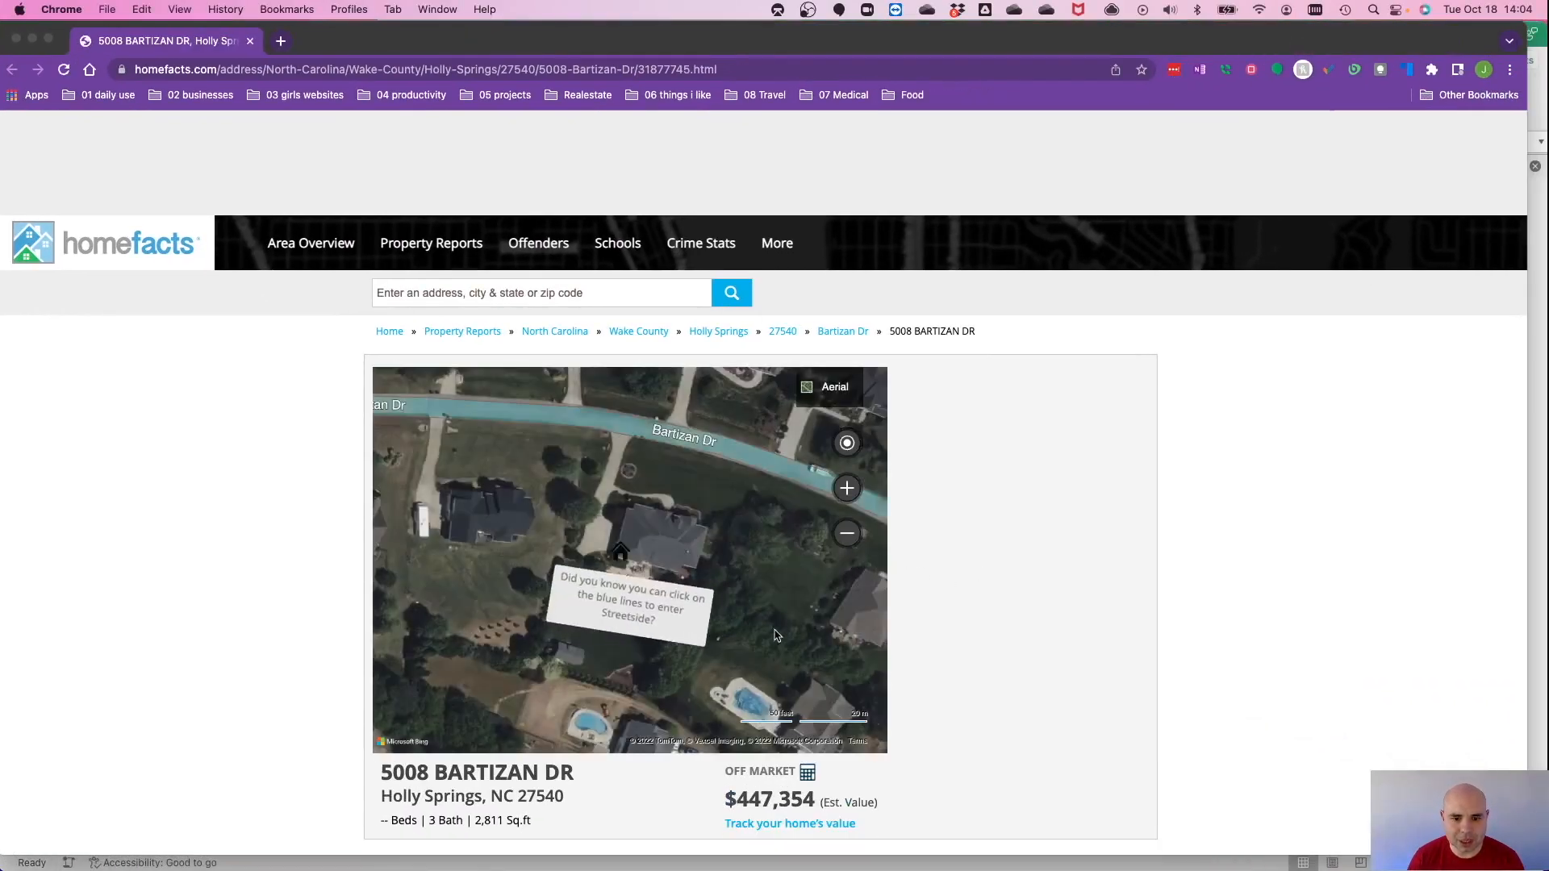
click(250, 41)
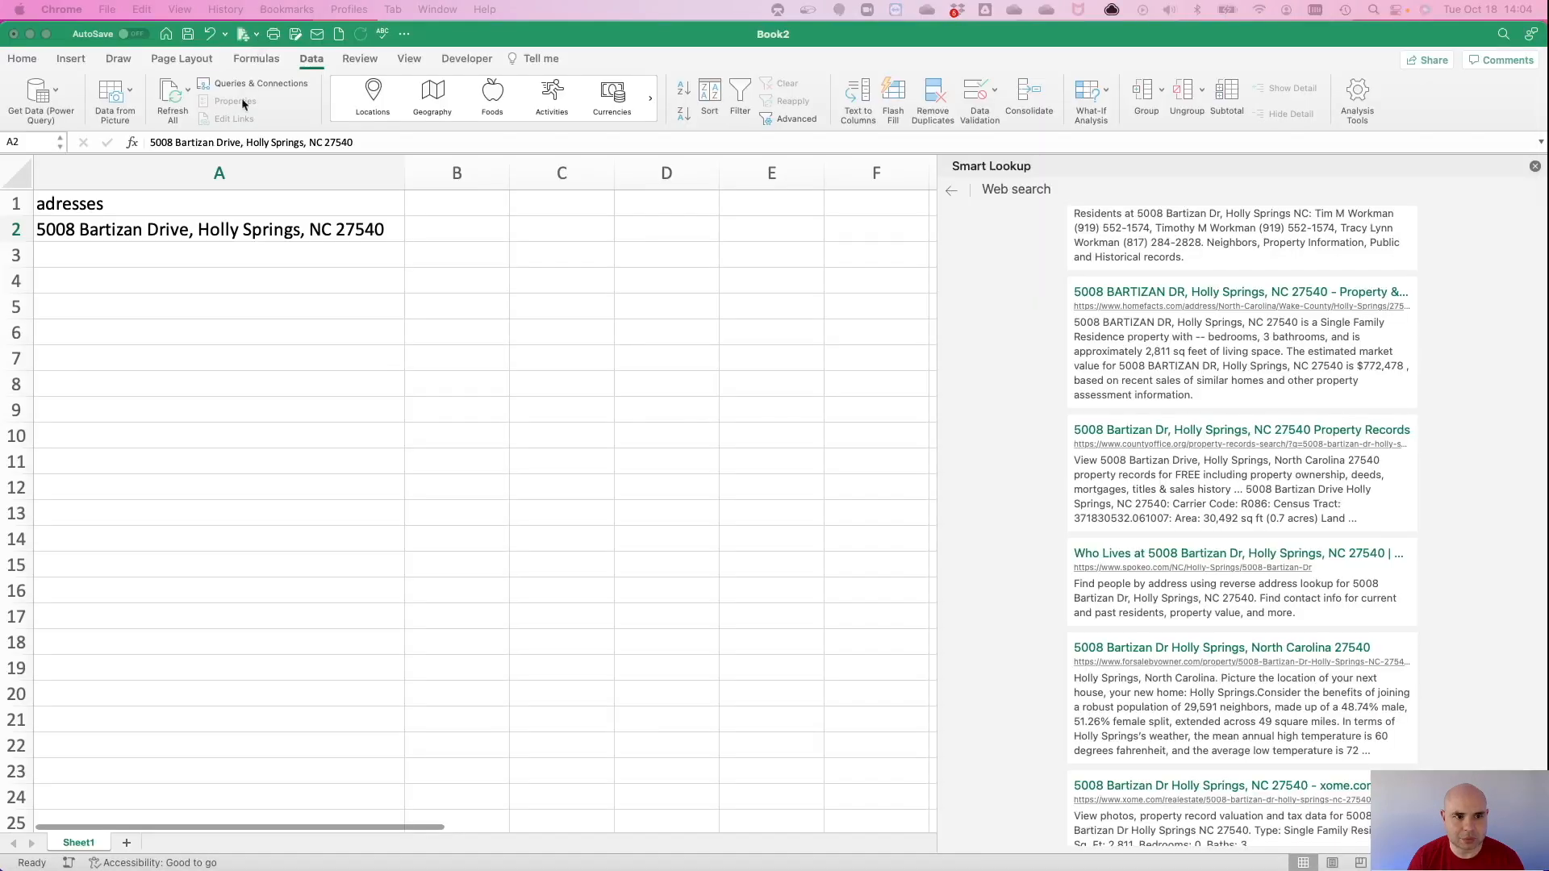
click(219, 274)
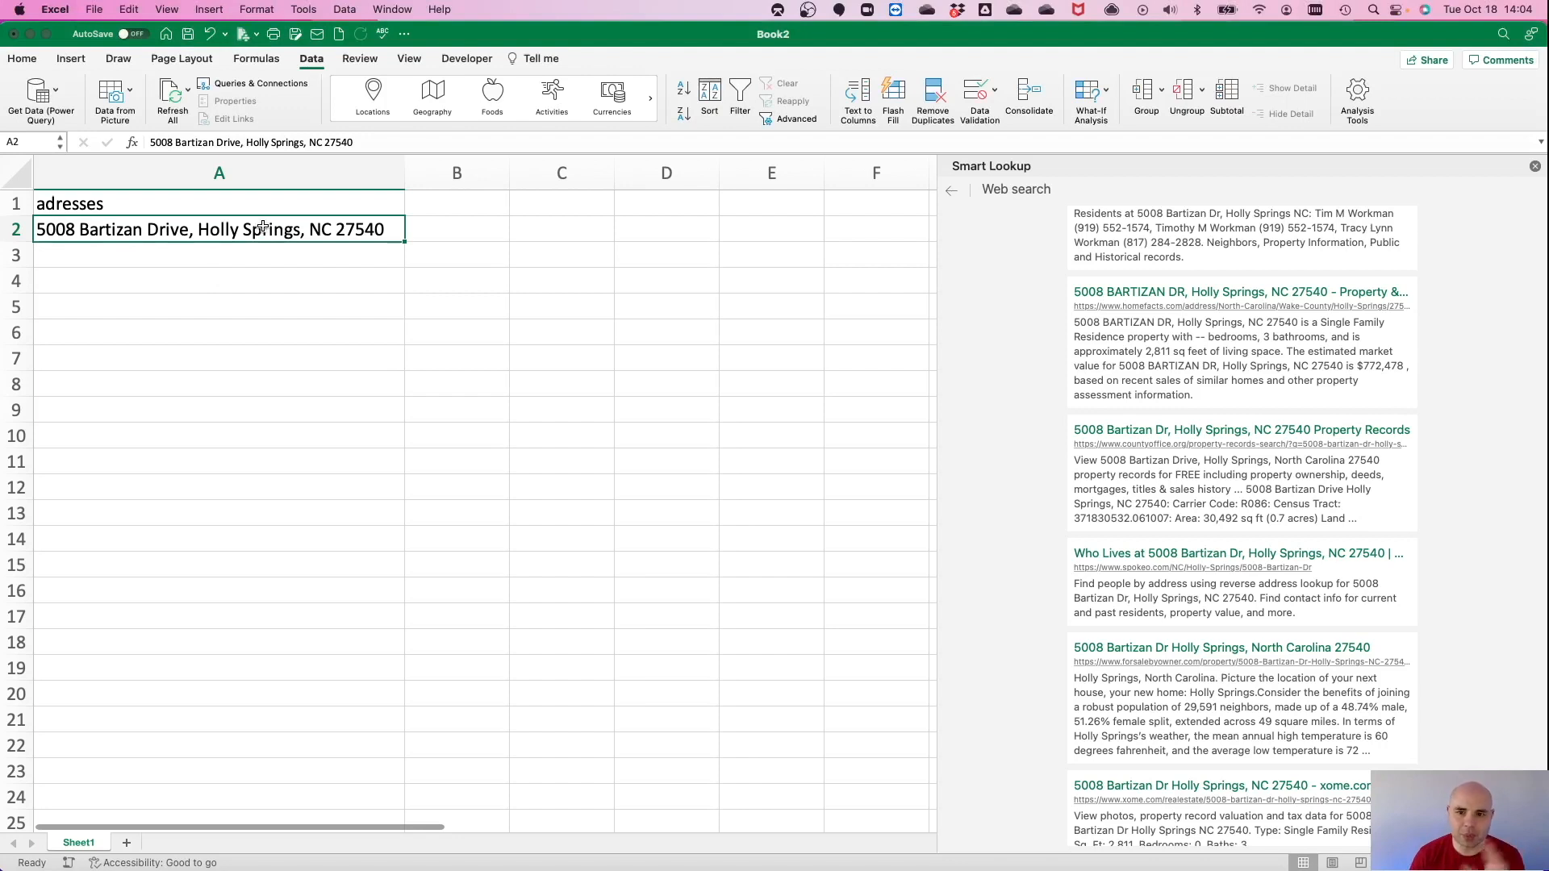
Enter "michael jordan" in cell A5.
click(299, 307)
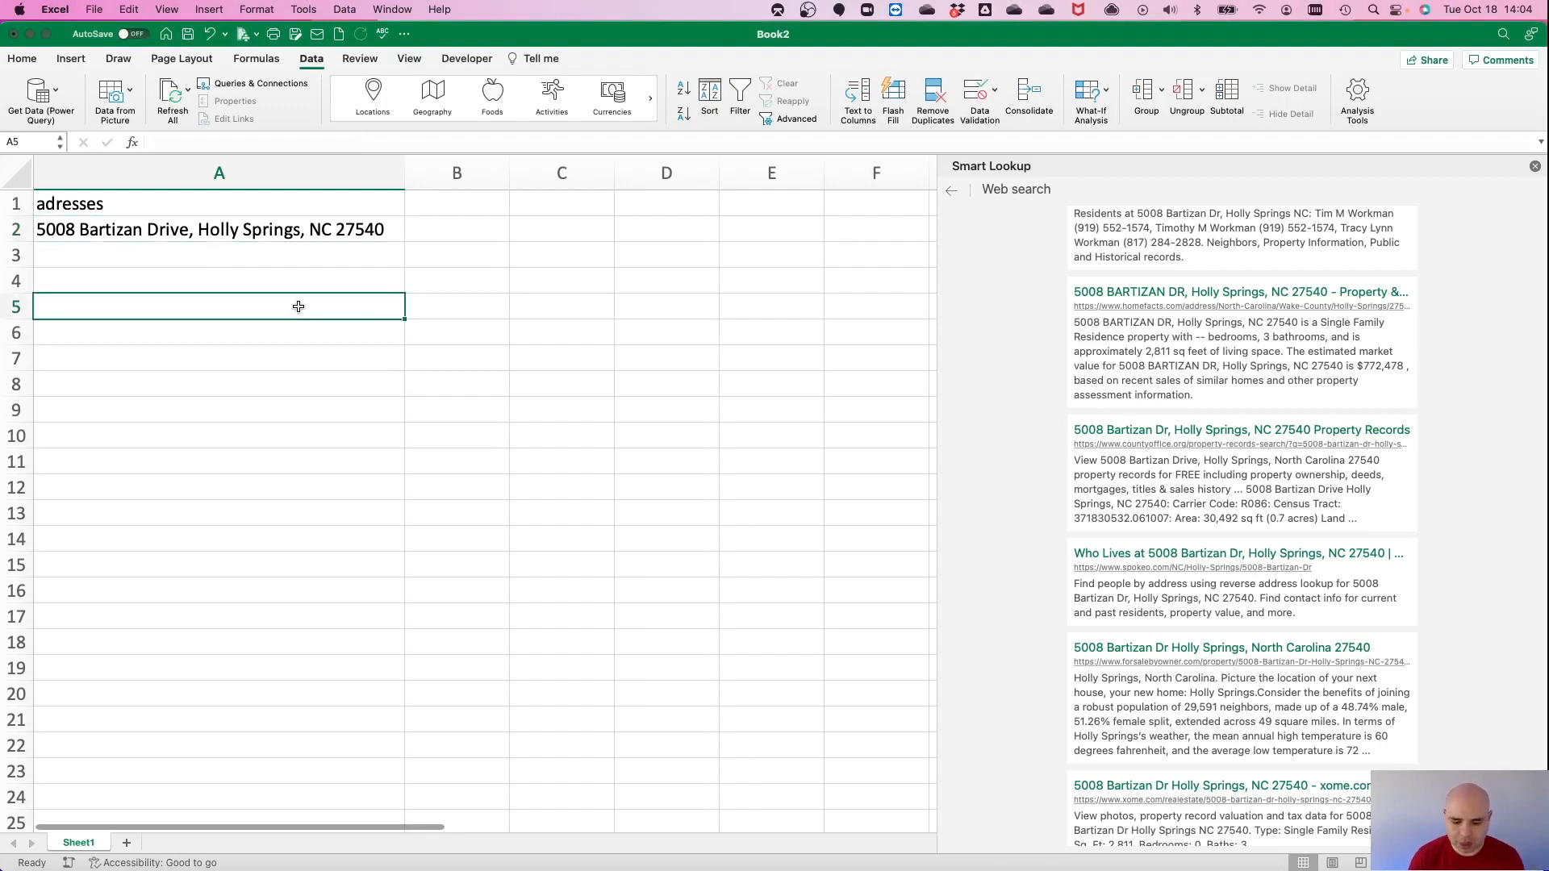
text(michael jorda)
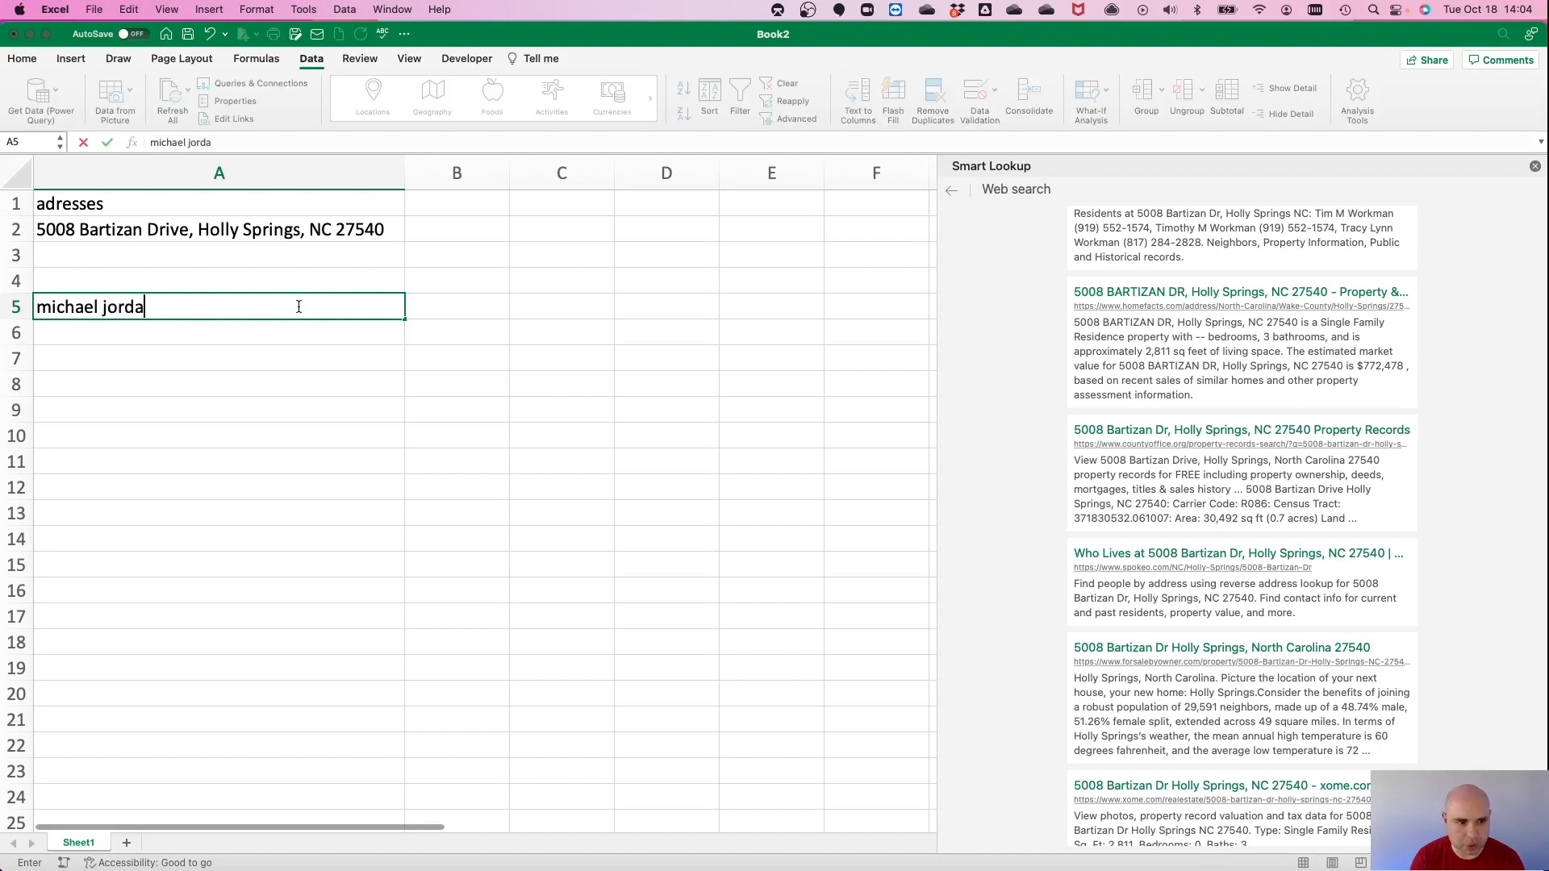
text(n)
key(Return)
Run a Smart Lookup on cell A5 and browse the expanded web search results about Michael Jordan.
click(298, 307)
right_click(298, 307)
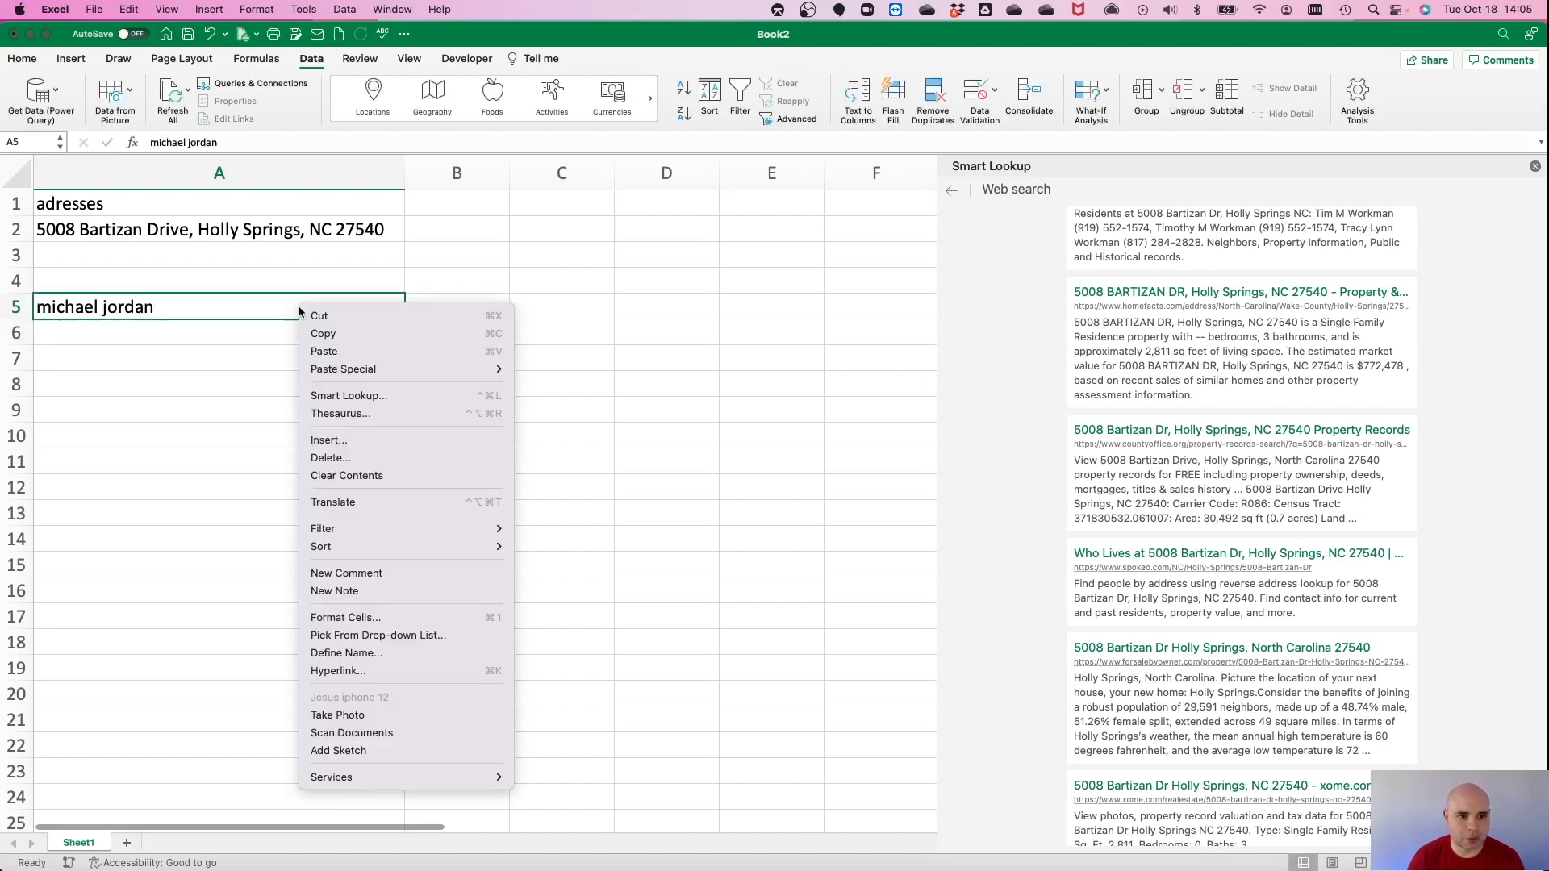
click(379, 394)
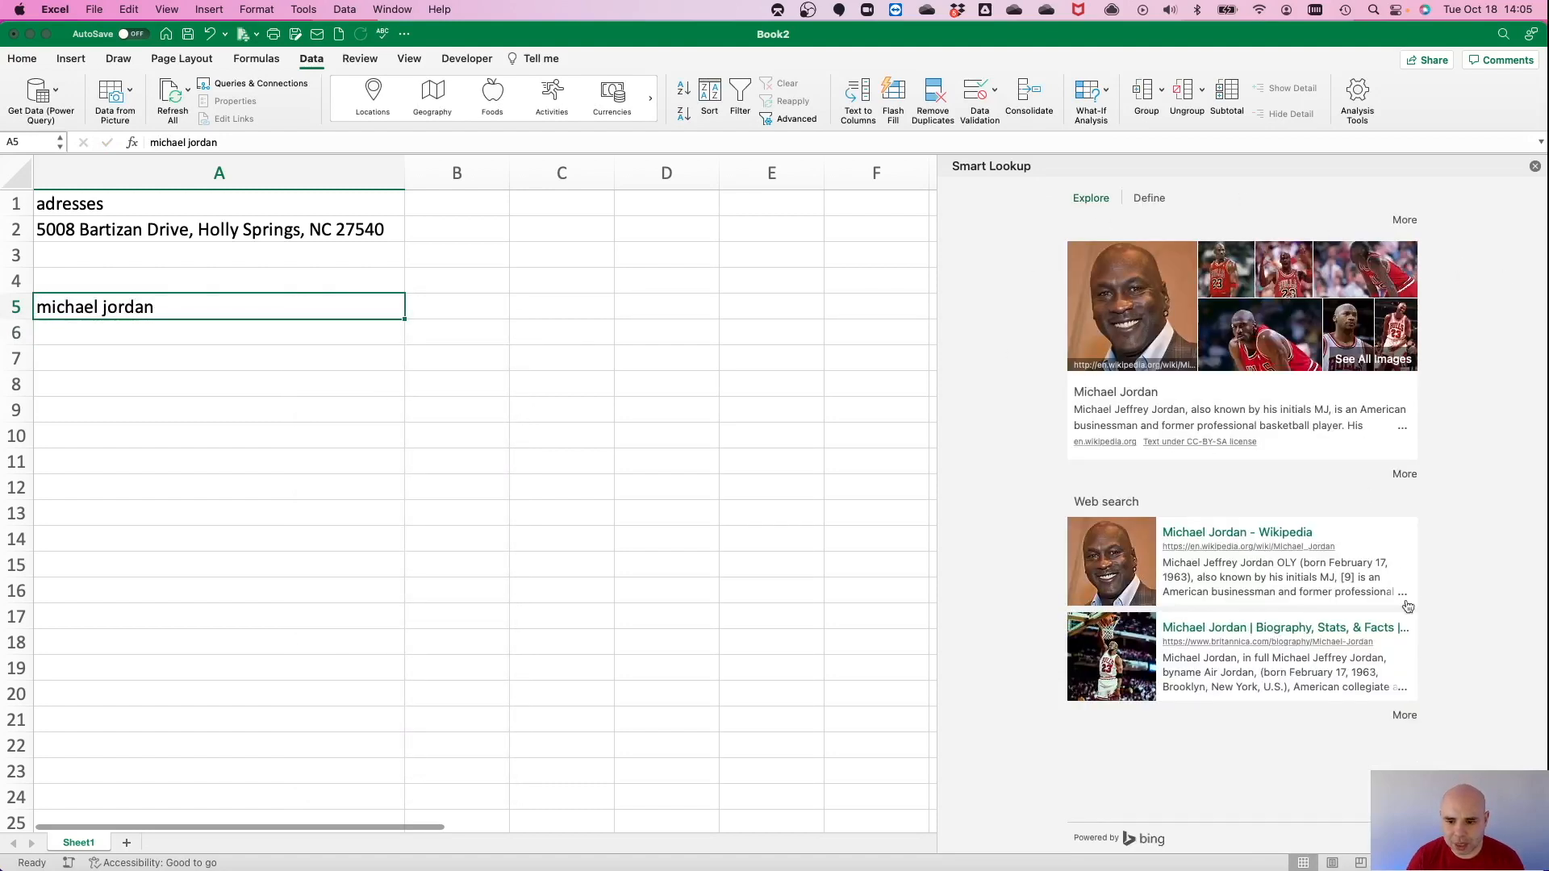
click(1402, 716)
scroll(1272, 686, down, 10)
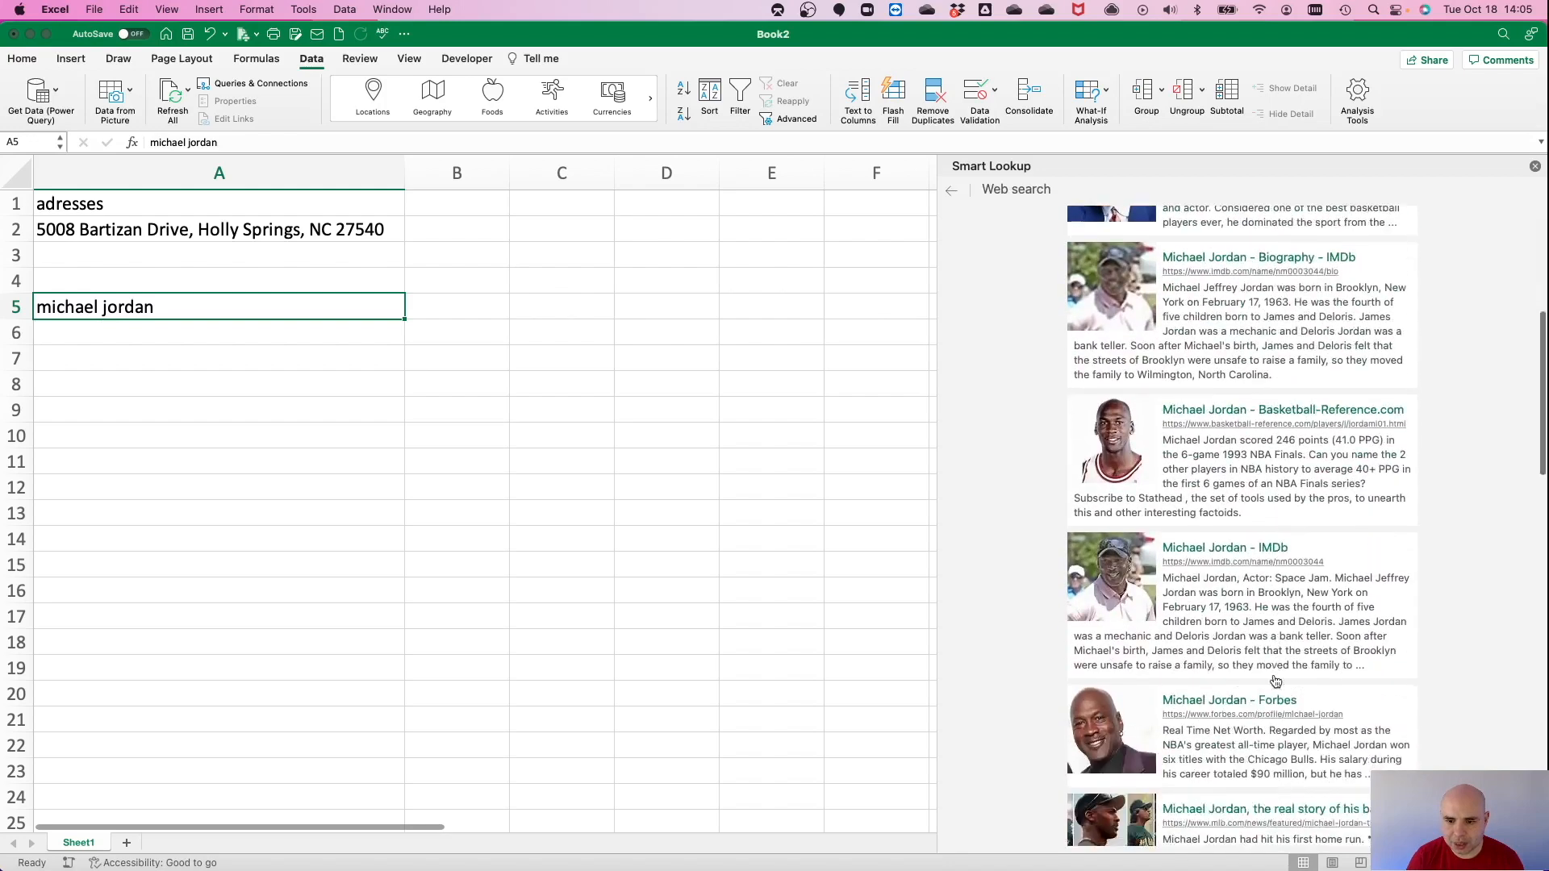
scroll(1274, 680, down, 15)
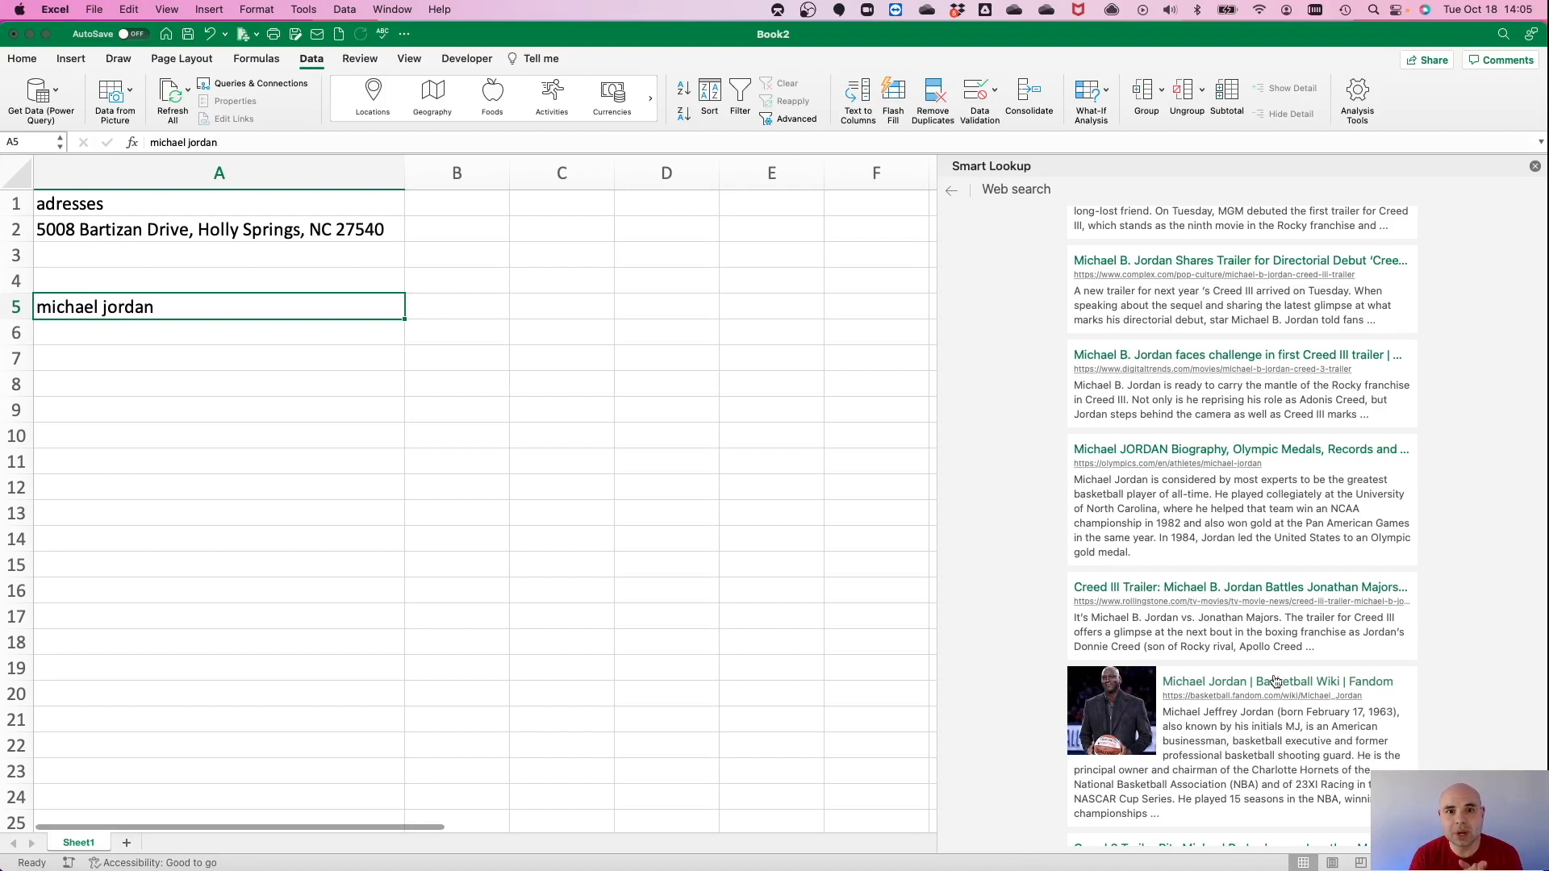
Enter the heading "People" in cell A4 above michael jordan.
click(248, 285)
text(Po)
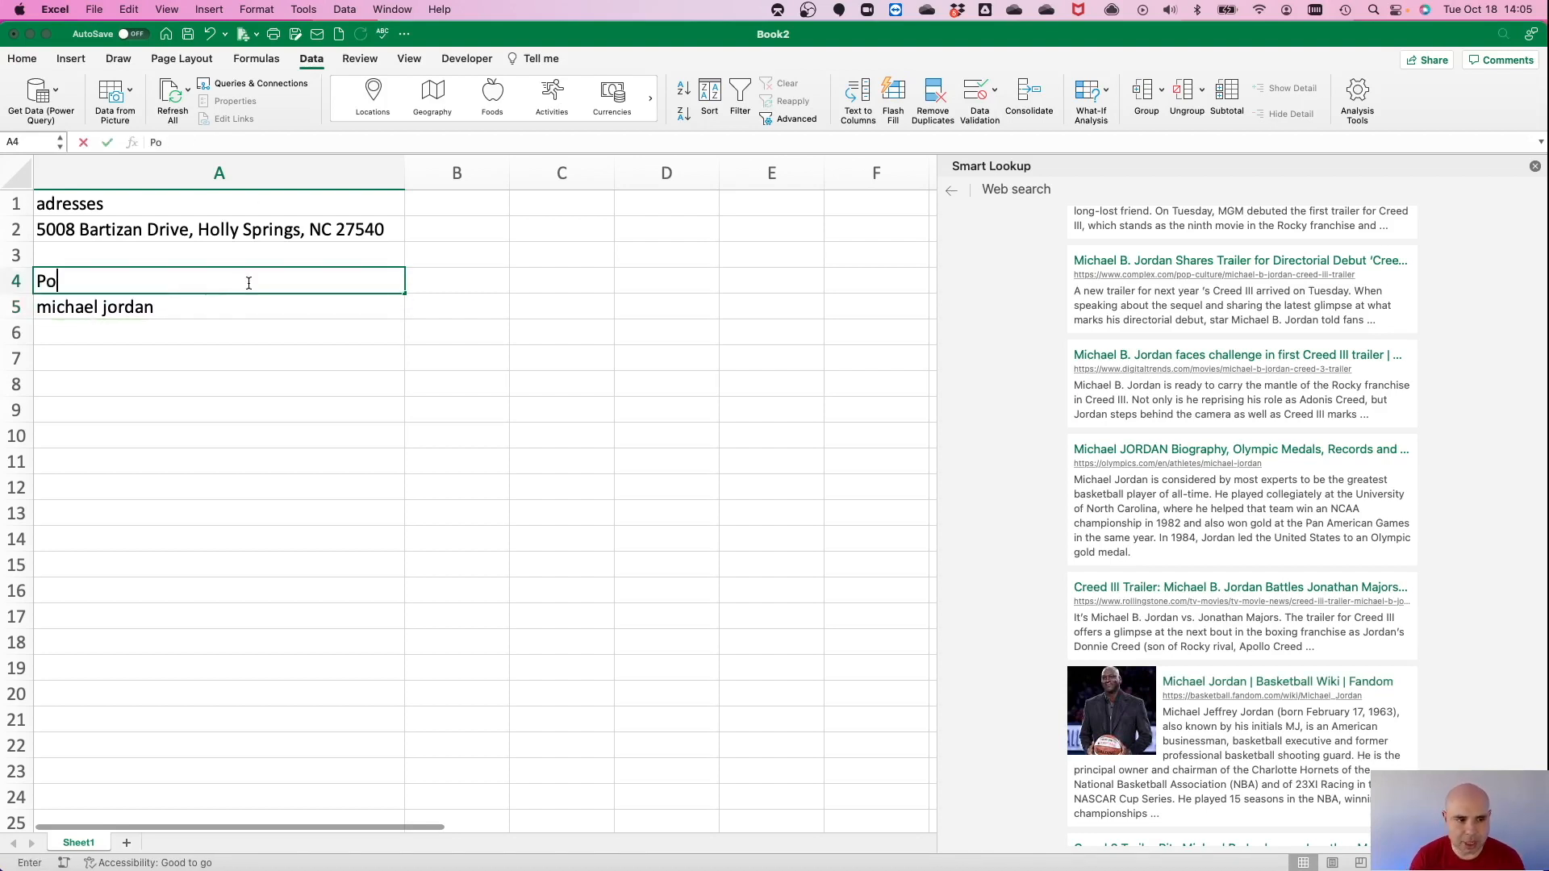
key(BackSpace)
key(BackSpace)
key(BackSpace)
text(People)
key(Return)
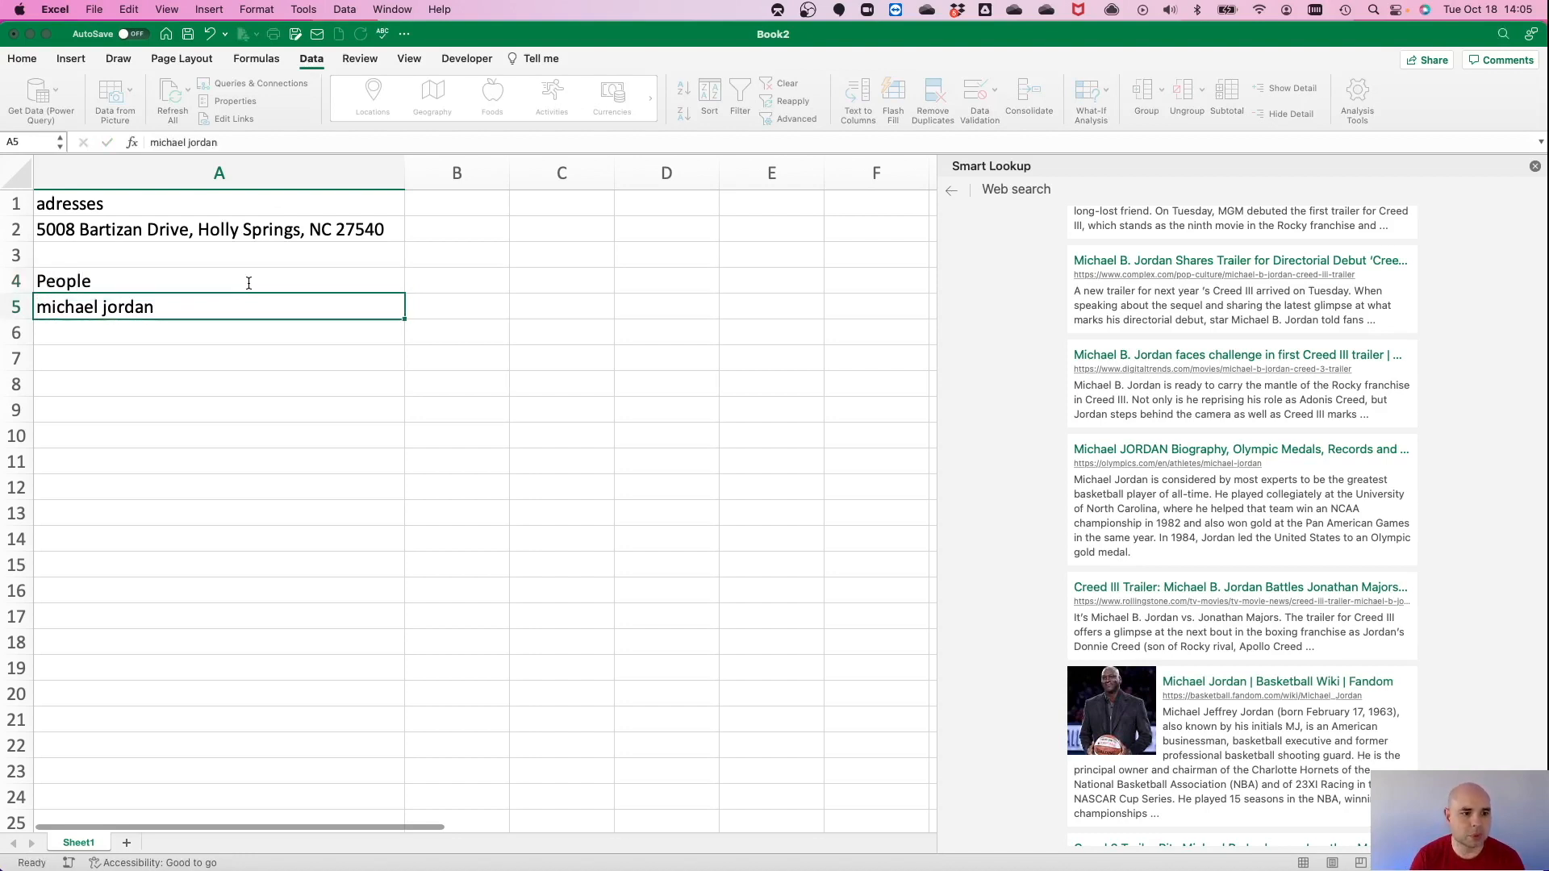
Convert the range A4:A5 into a table that uses its first row as headers.
drag(255, 288, 250, 304)
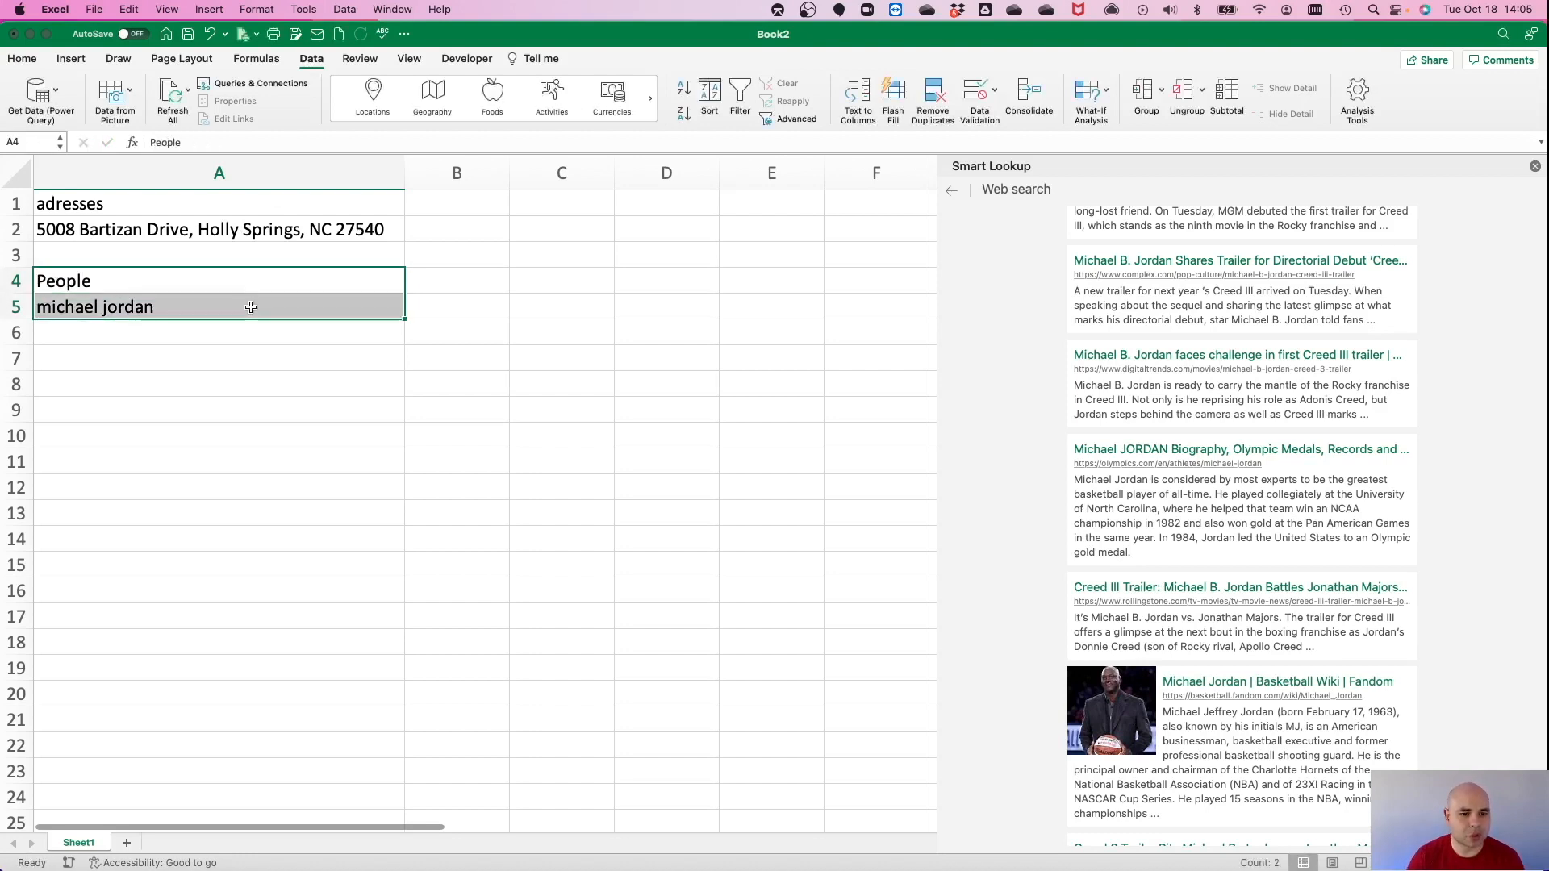
click(80, 63)
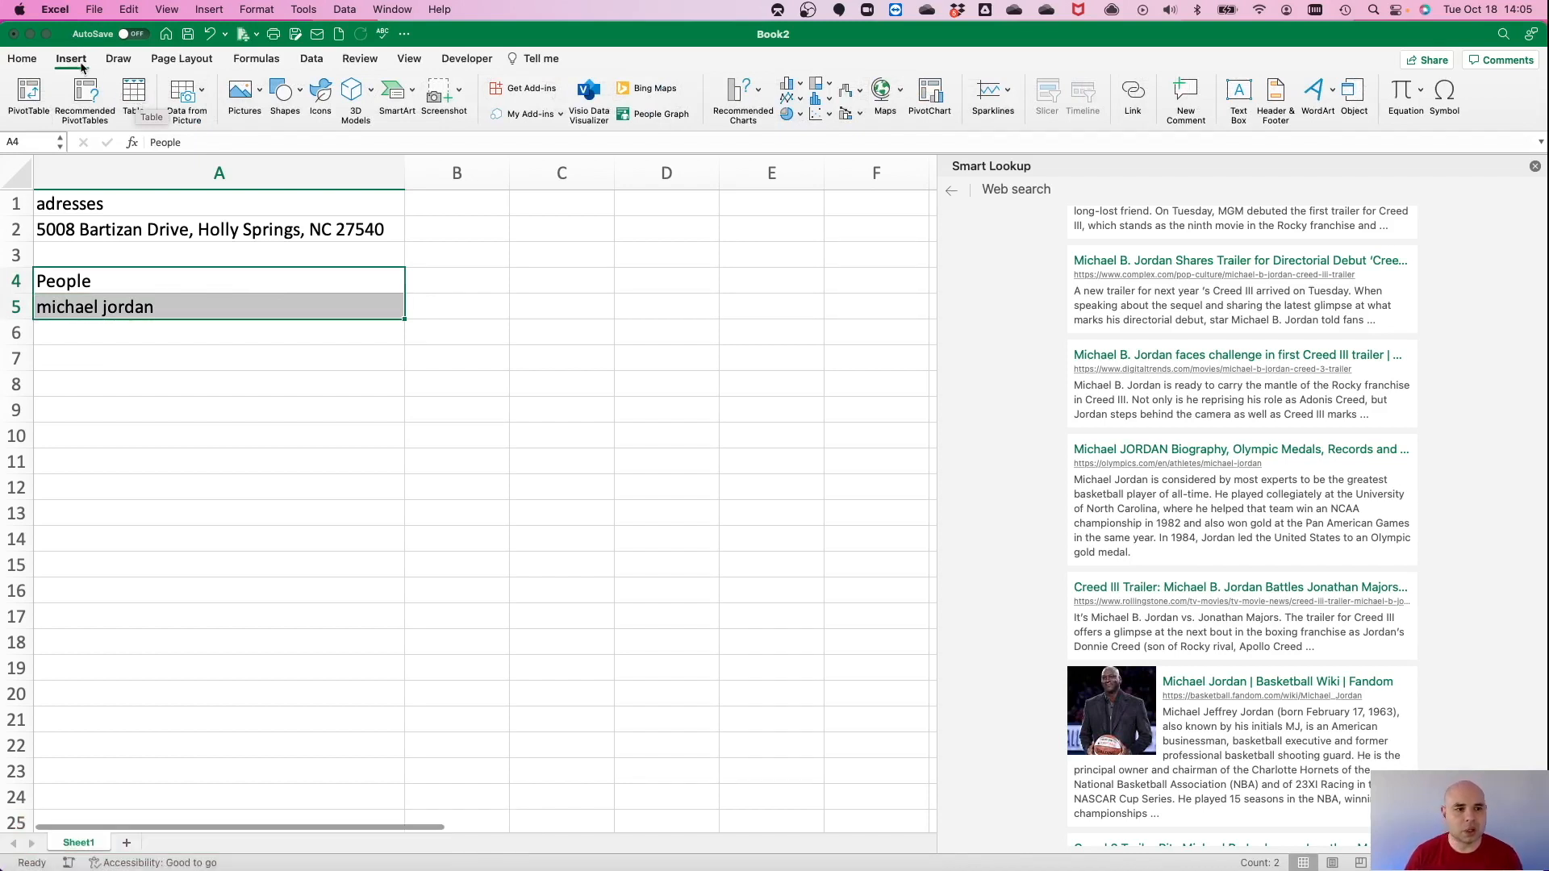
click(114, 287)
click(120, 308)
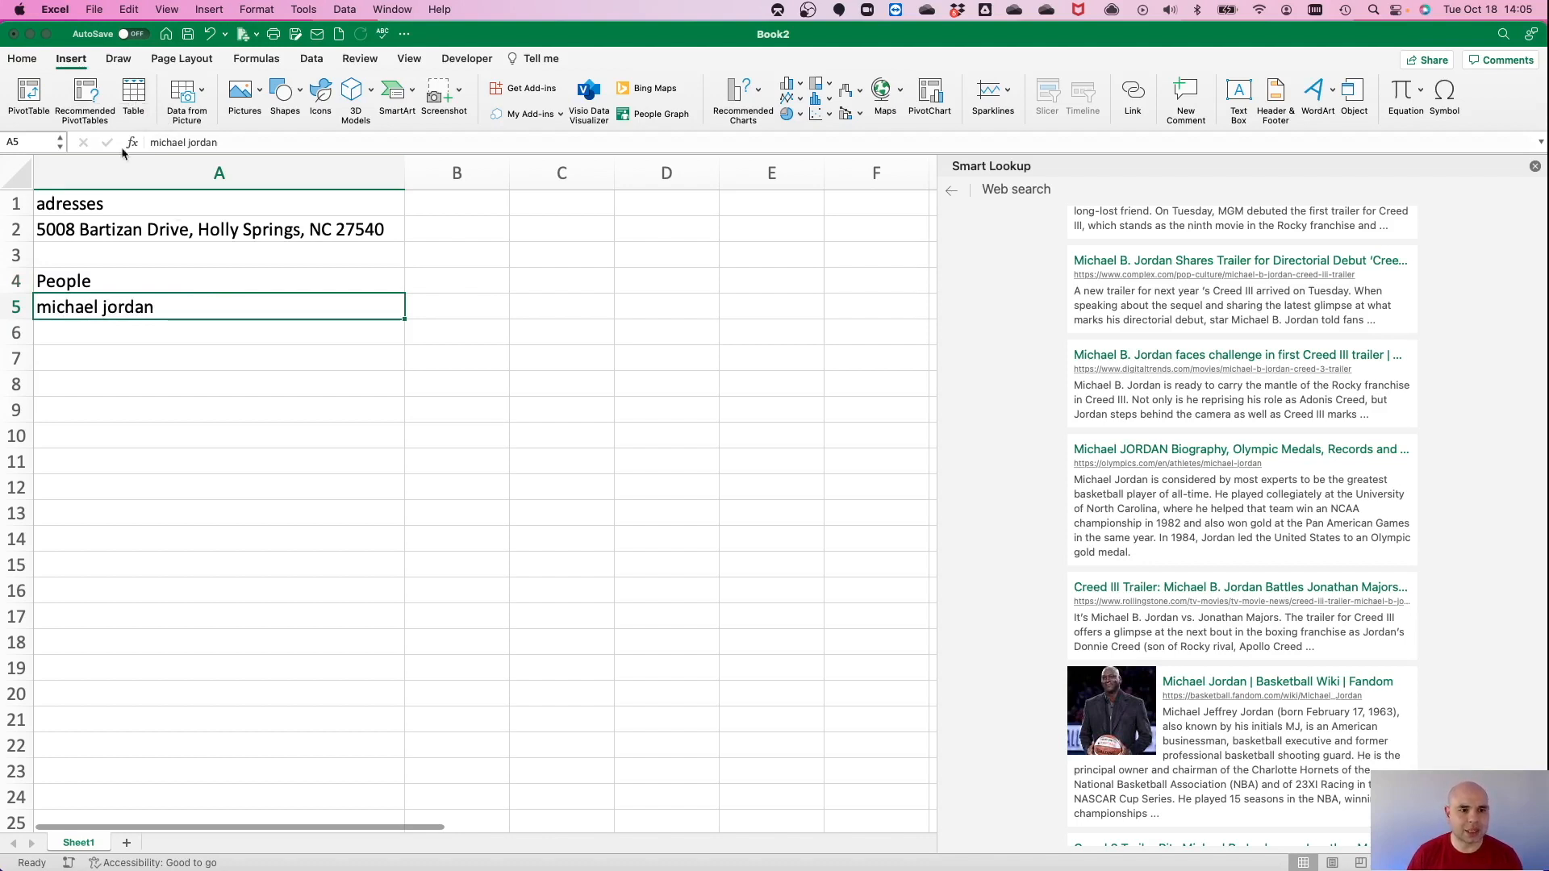
drag(165, 287, 474, 390)
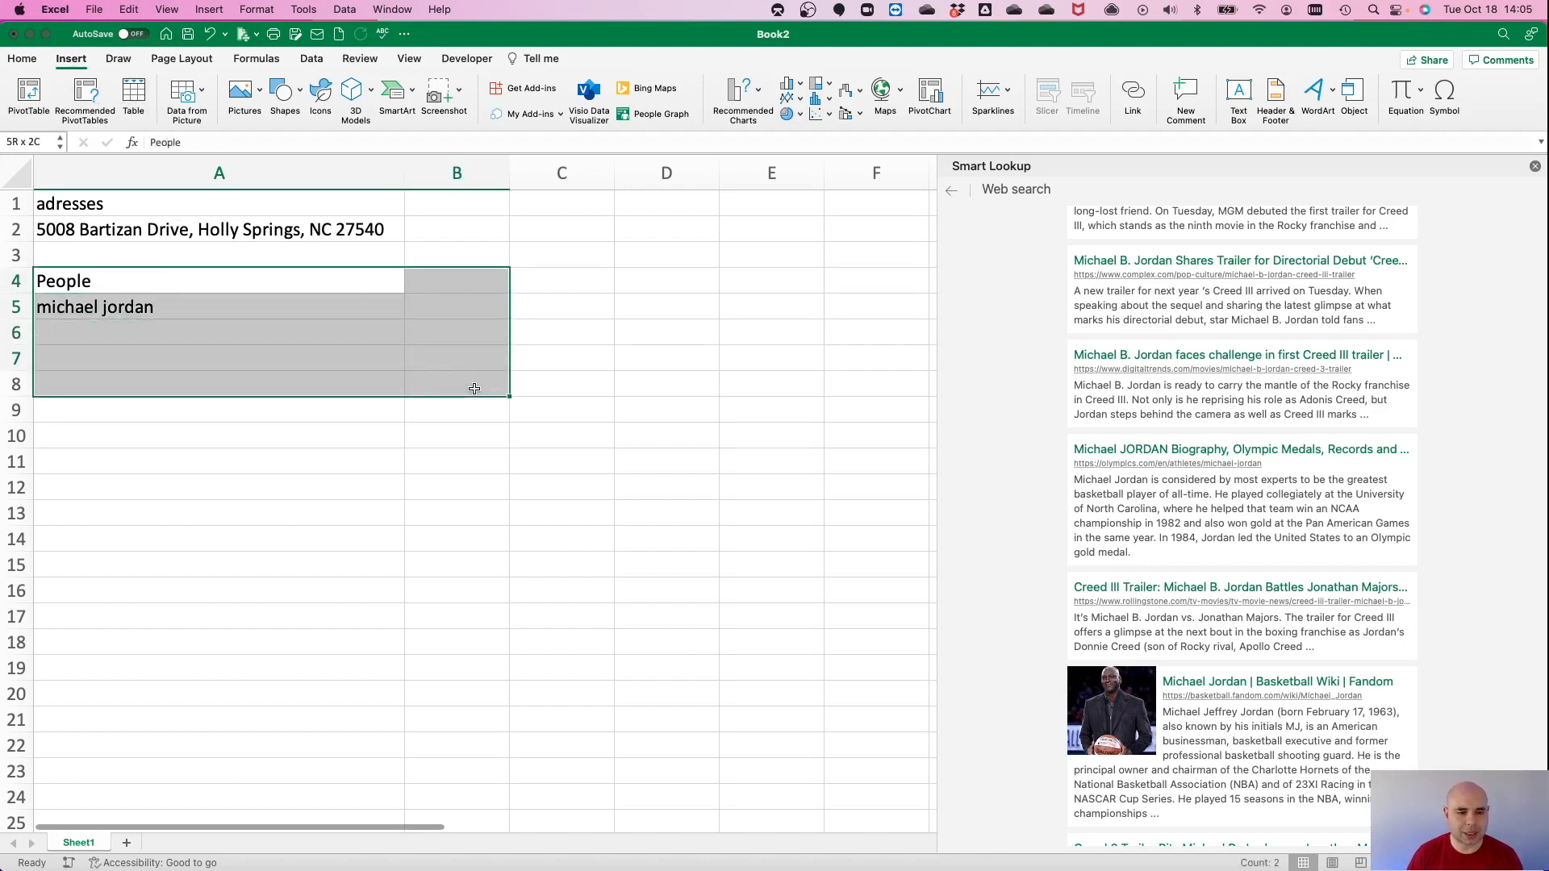
click(203, 313)
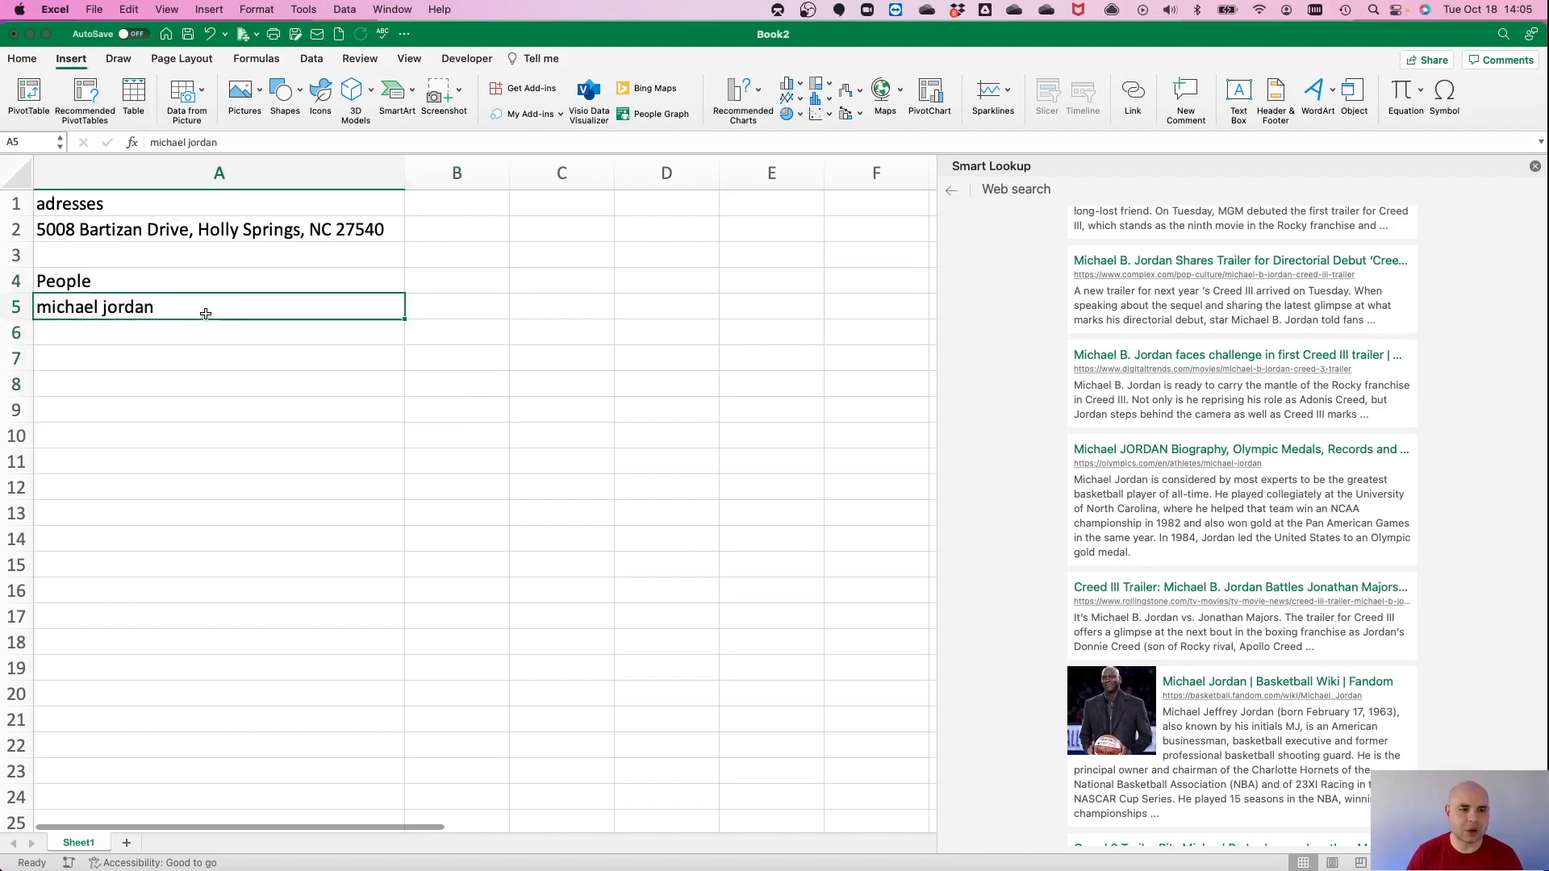
click(132, 99)
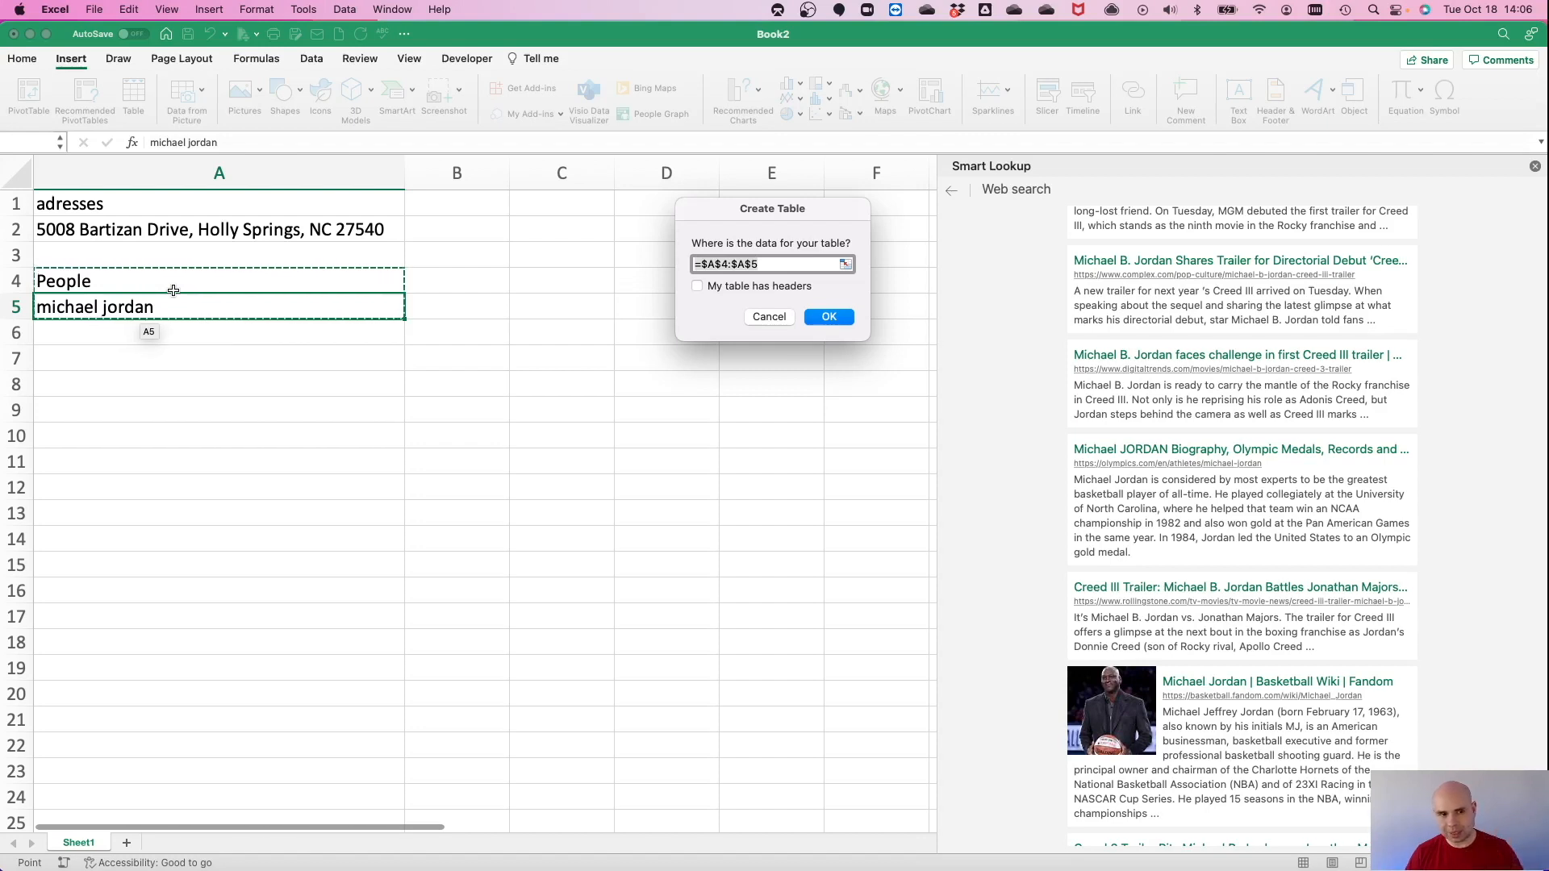
click(697, 286)
click(811, 319)
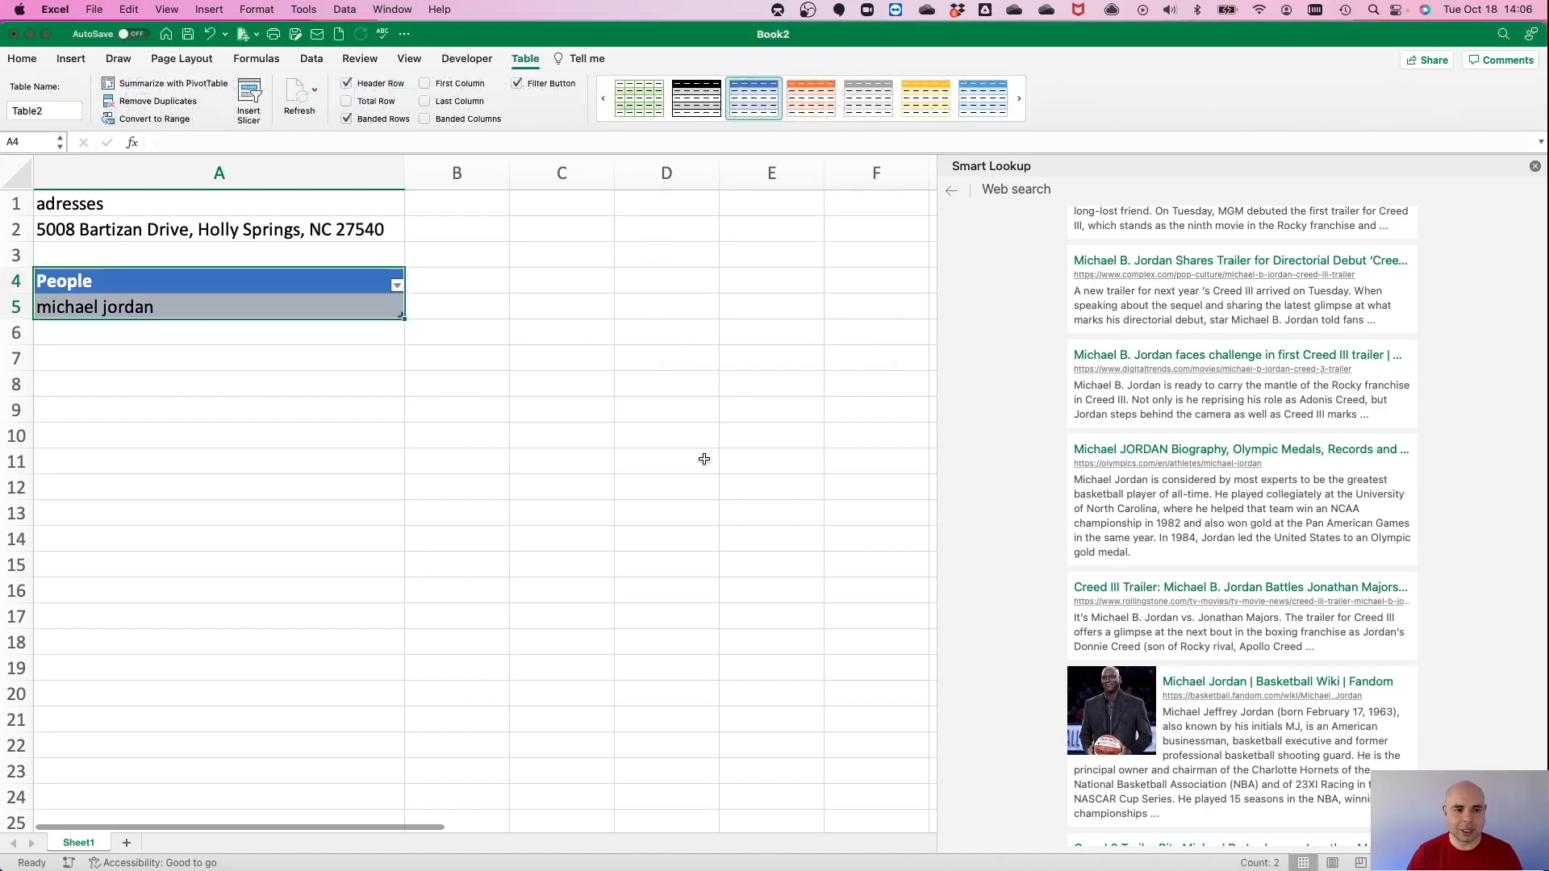
Convert michael jordan in the table to the People data type, matching the basketball player, and close the lookup pane.
click(166, 404)
click(123, 299)
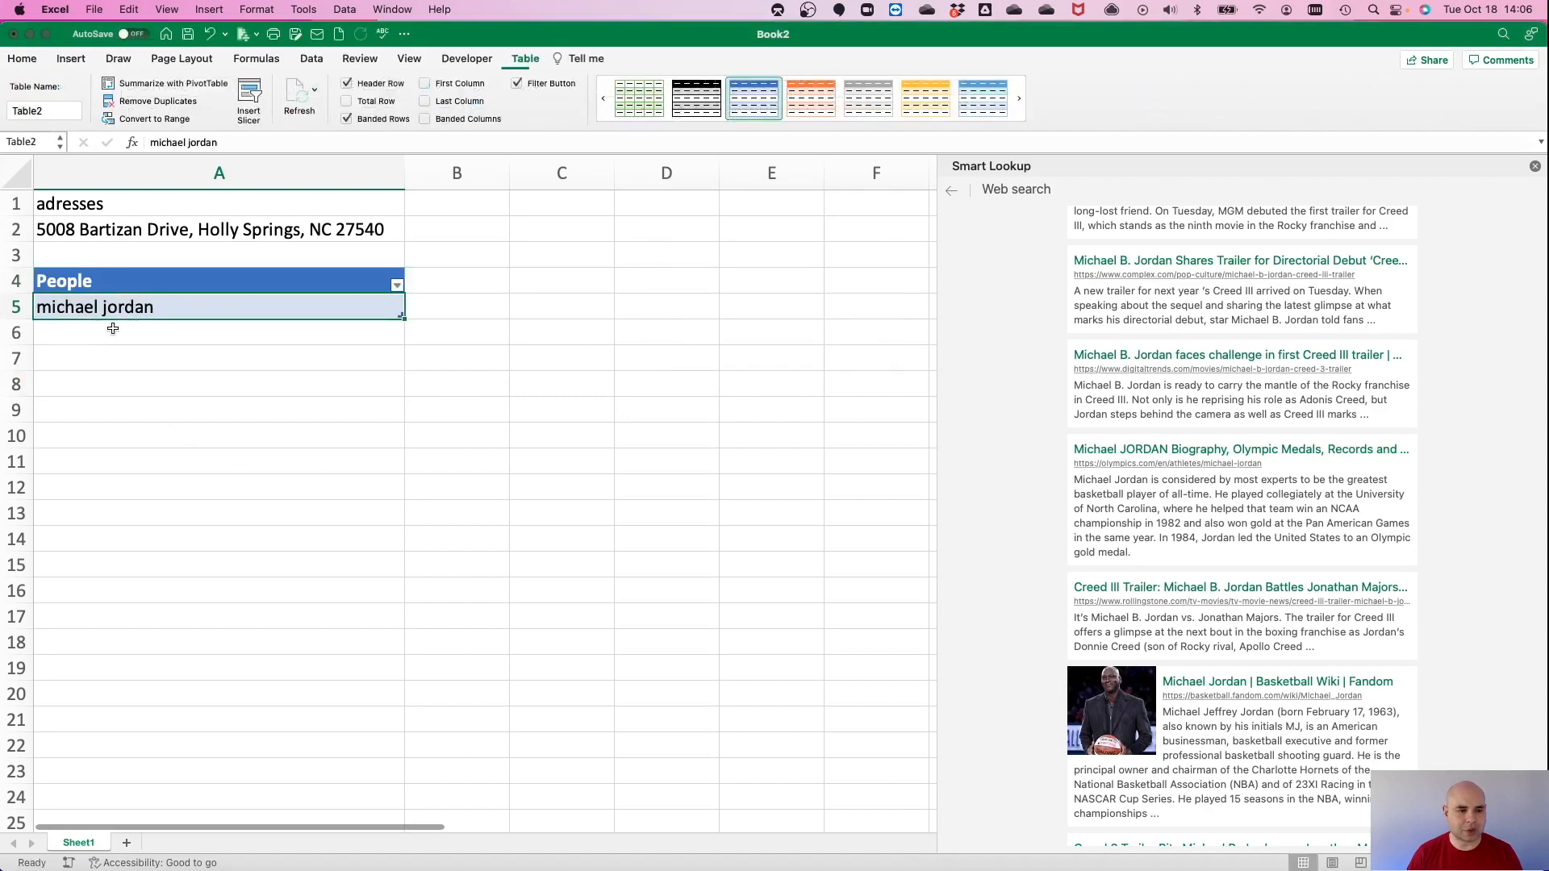
drag(126, 281, 196, 297)
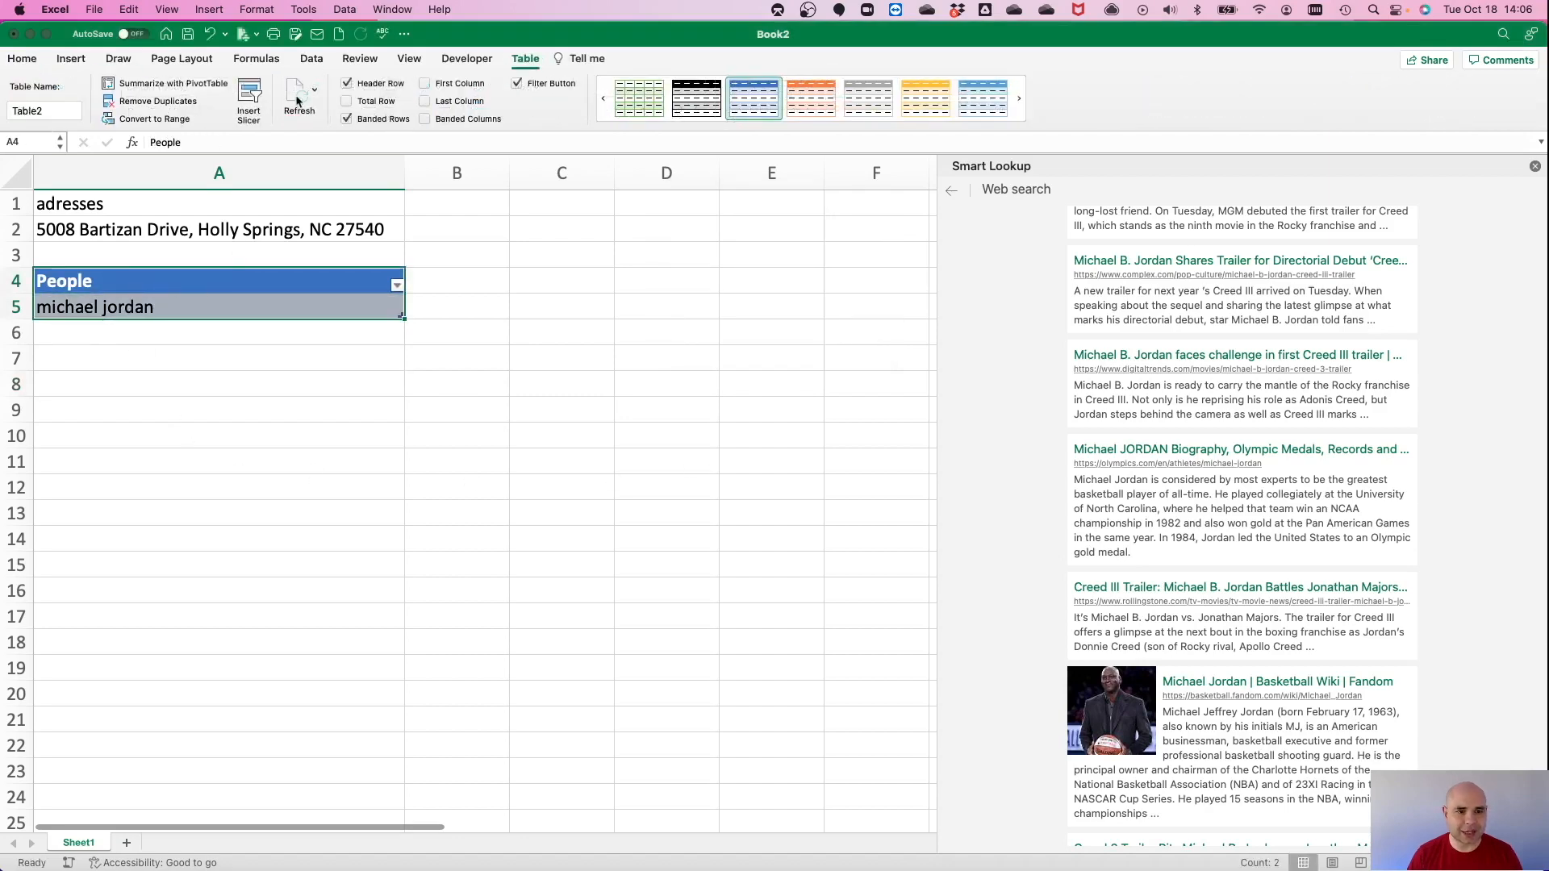
click(312, 60)
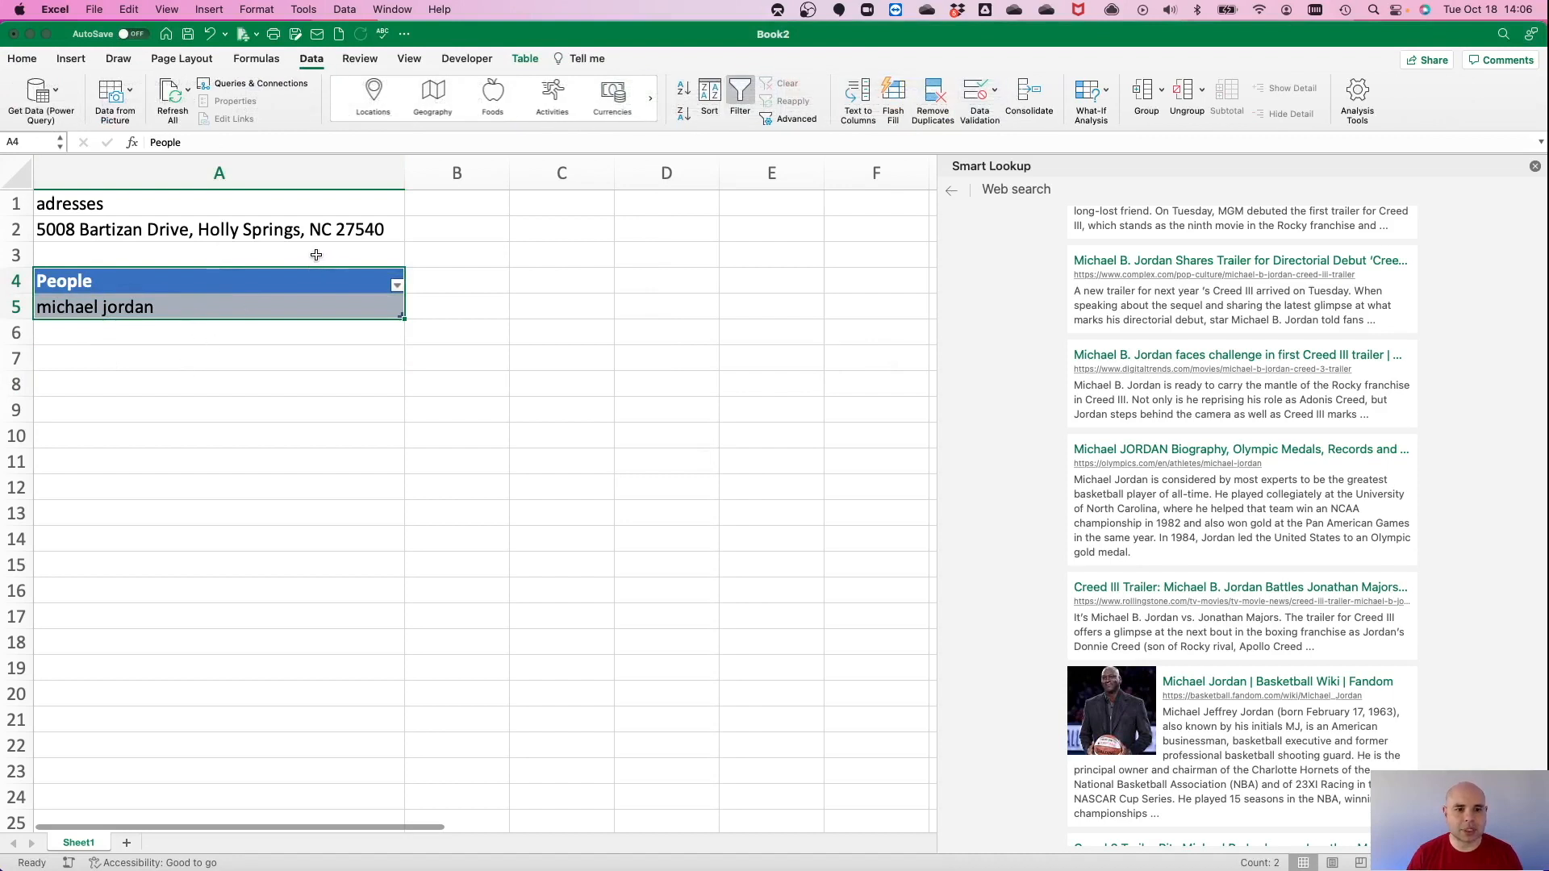
click(497, 125)
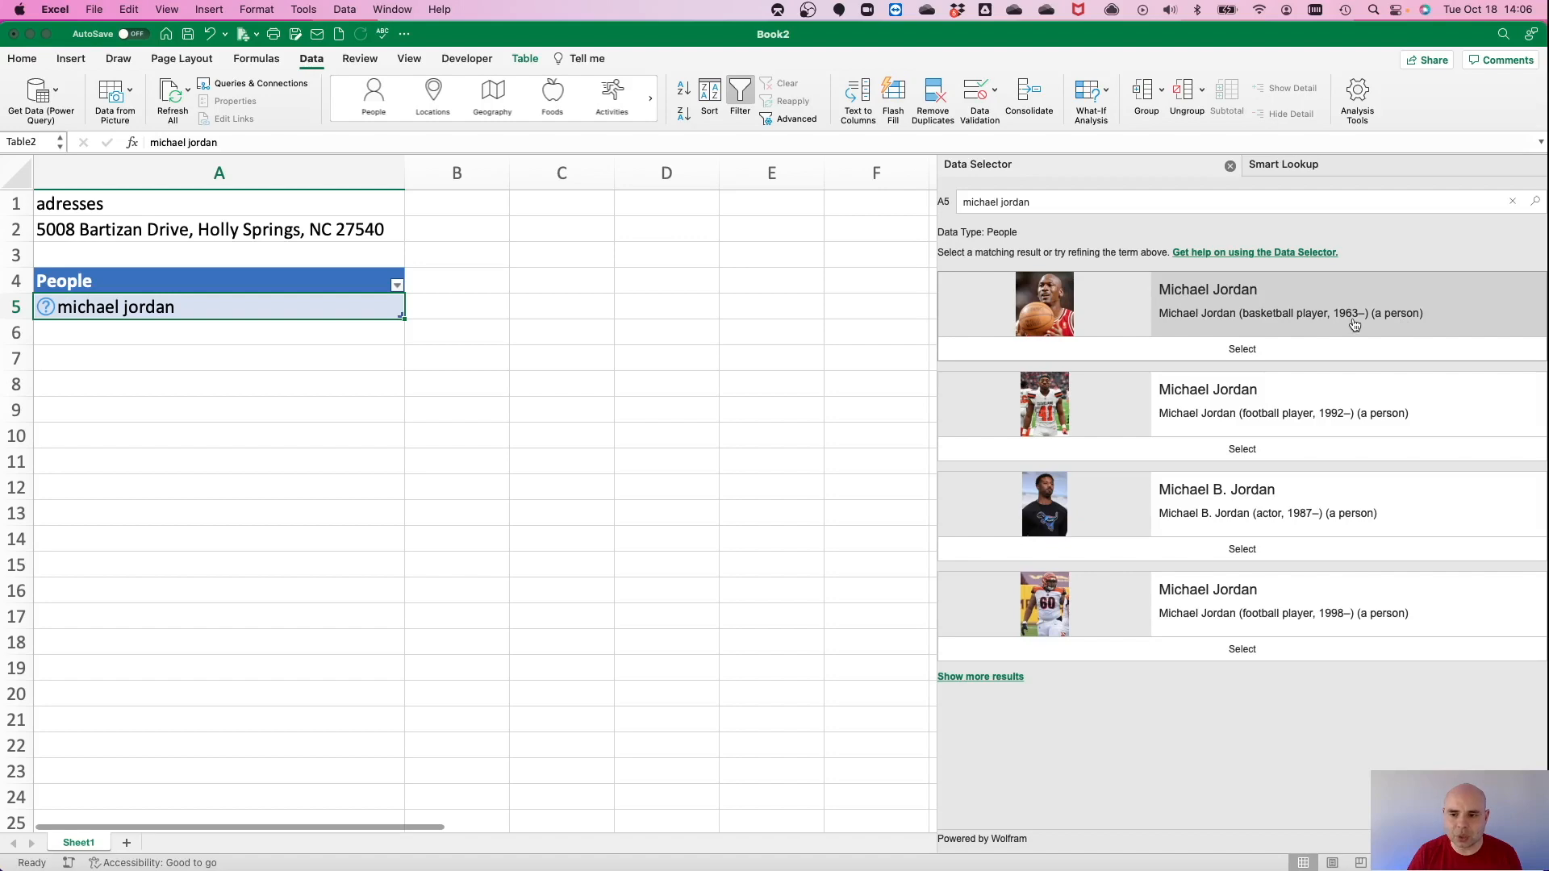
click(1242, 349)
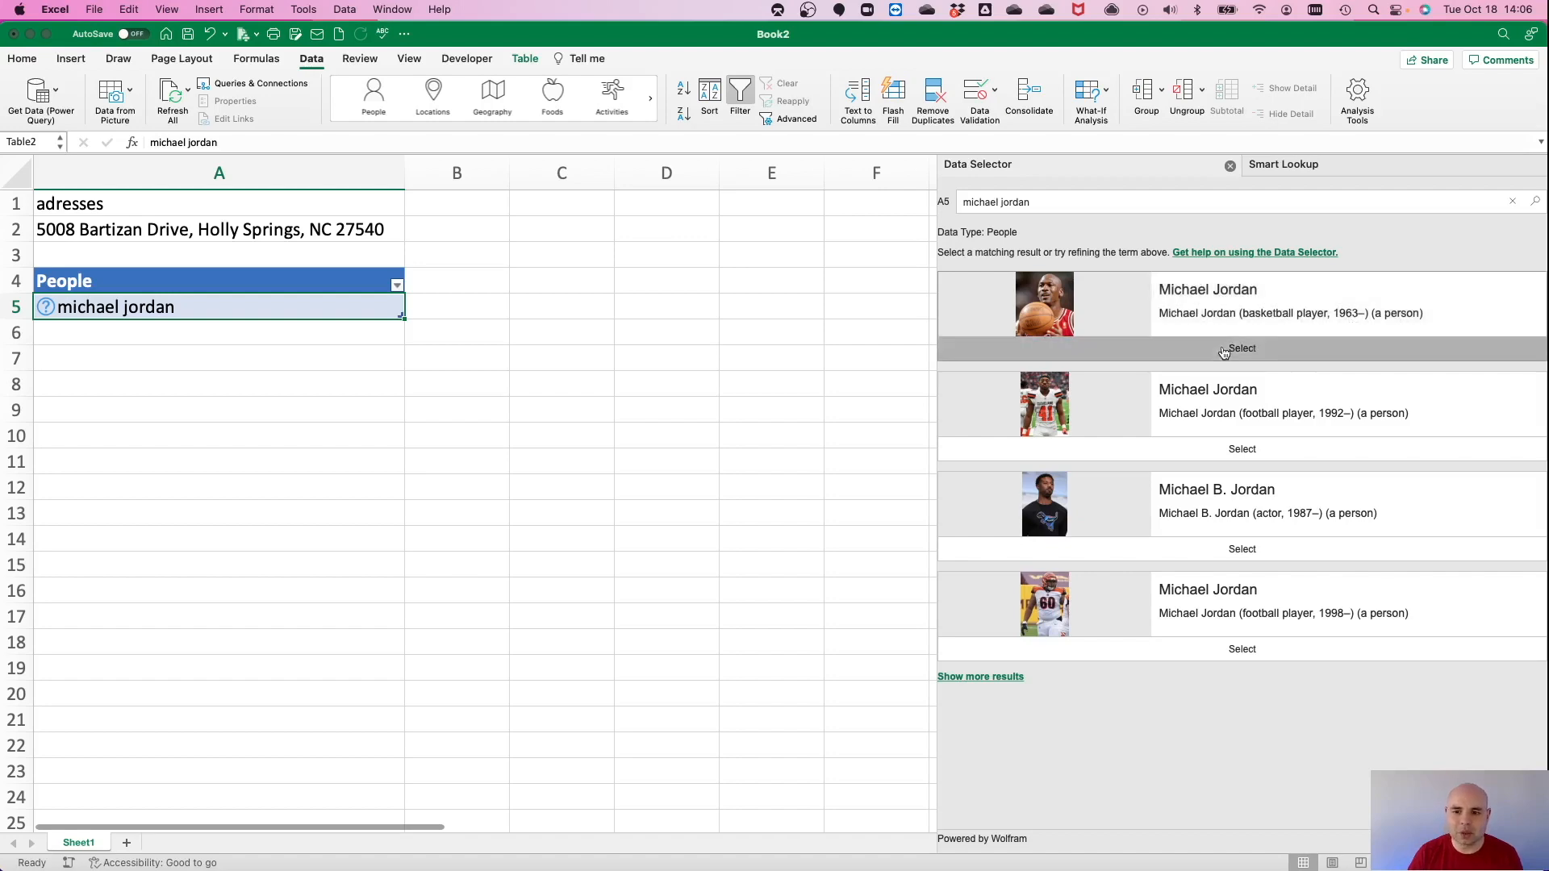
click(1534, 167)
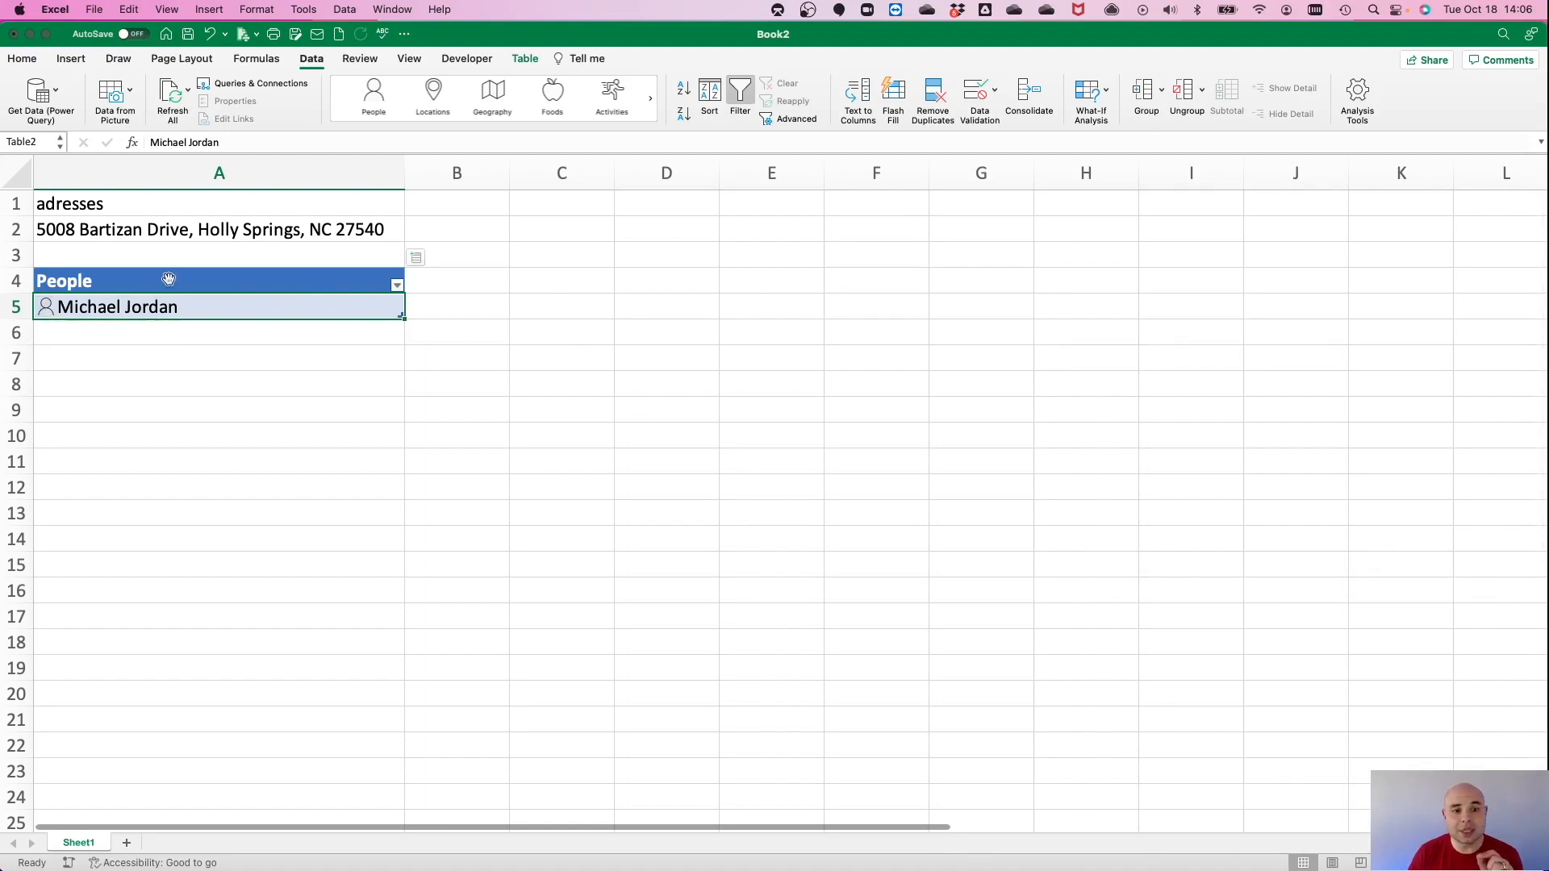
Add the height field from the People data type as a new column in the table.
click(418, 258)
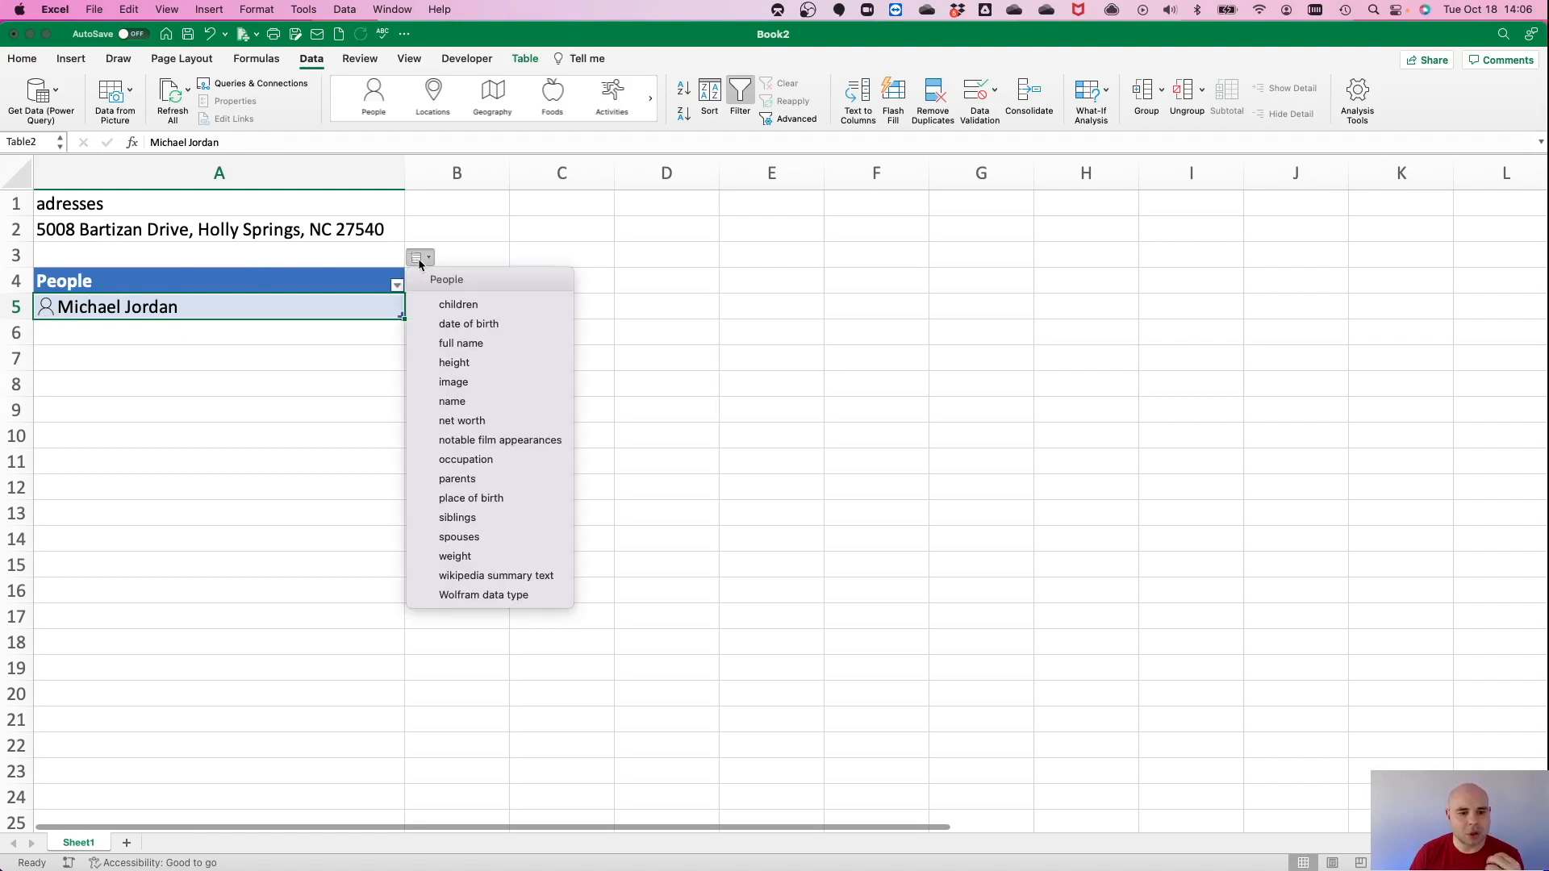
click(473, 362)
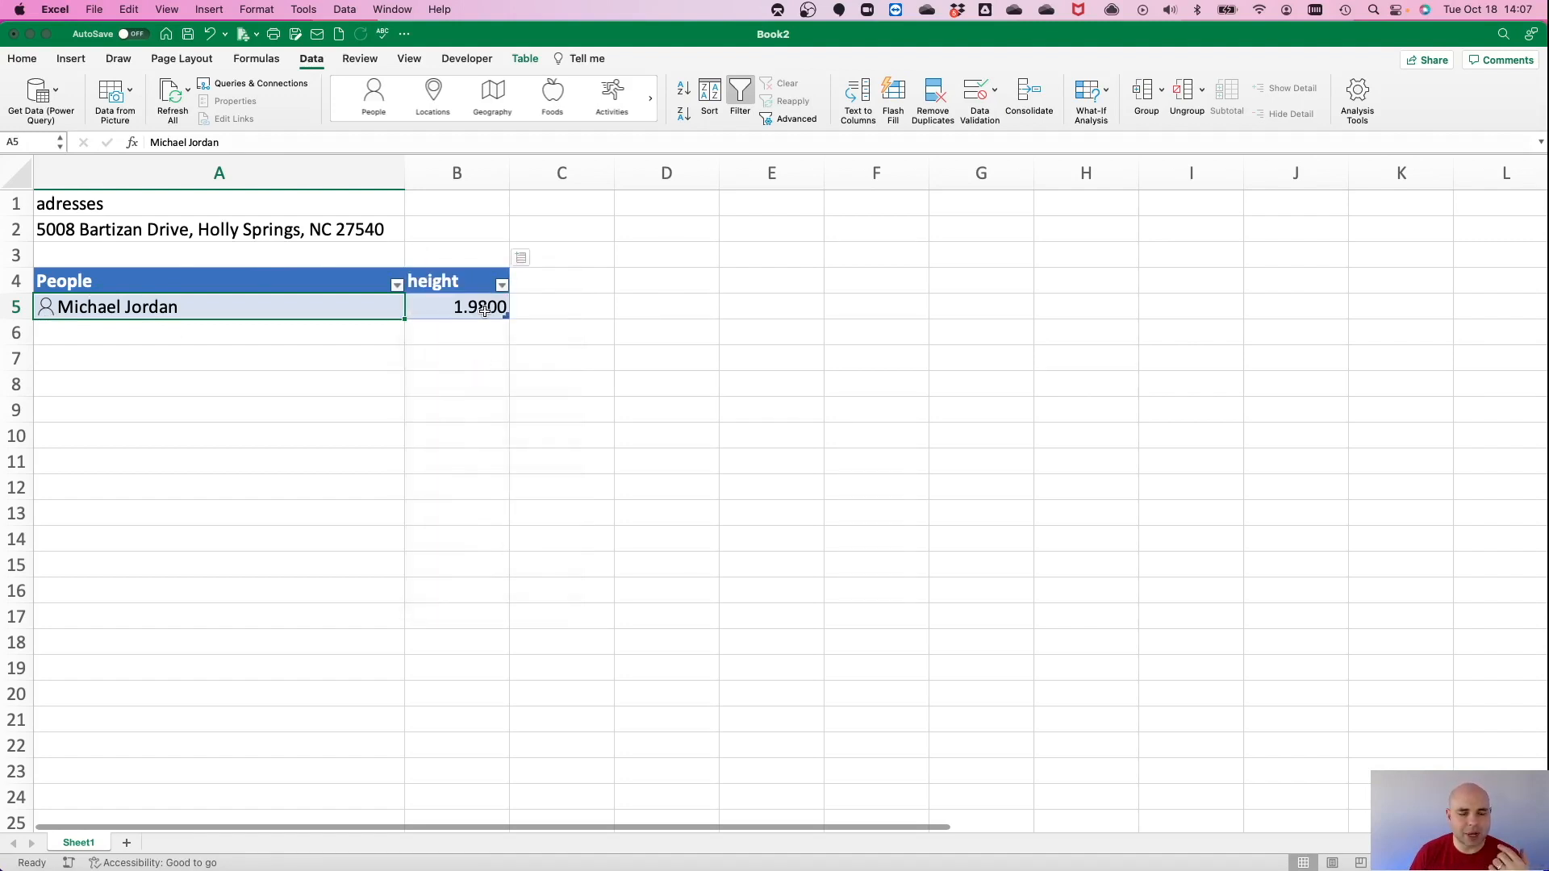
Add the net worth and occupation fields as new table columns, widening columns C and D to fit their contents.
click(518, 258)
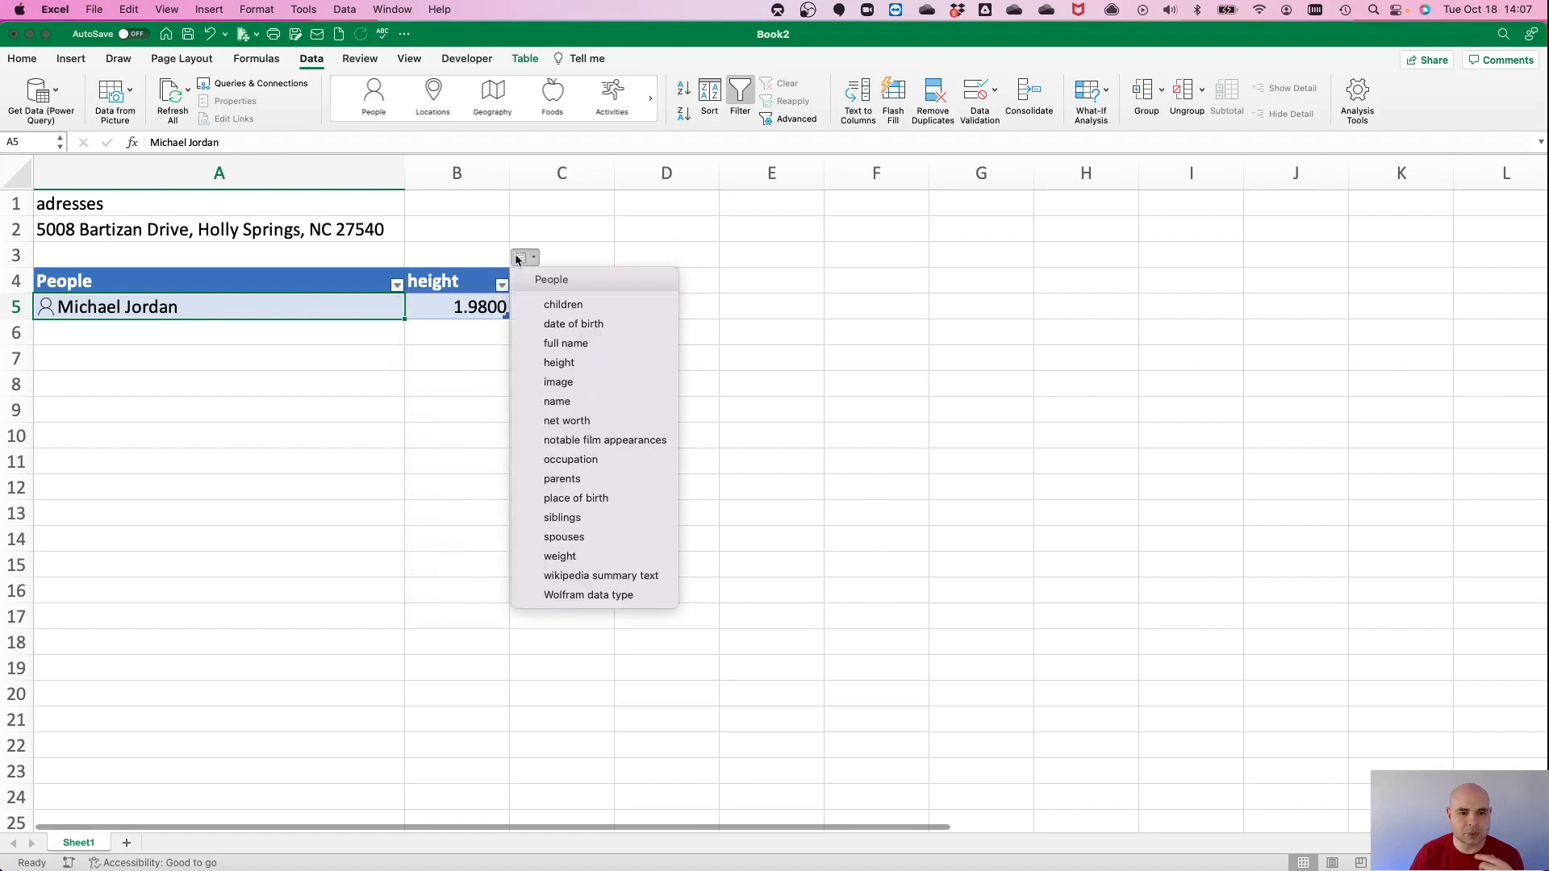
click(560, 419)
drag(612, 179, 654, 179)
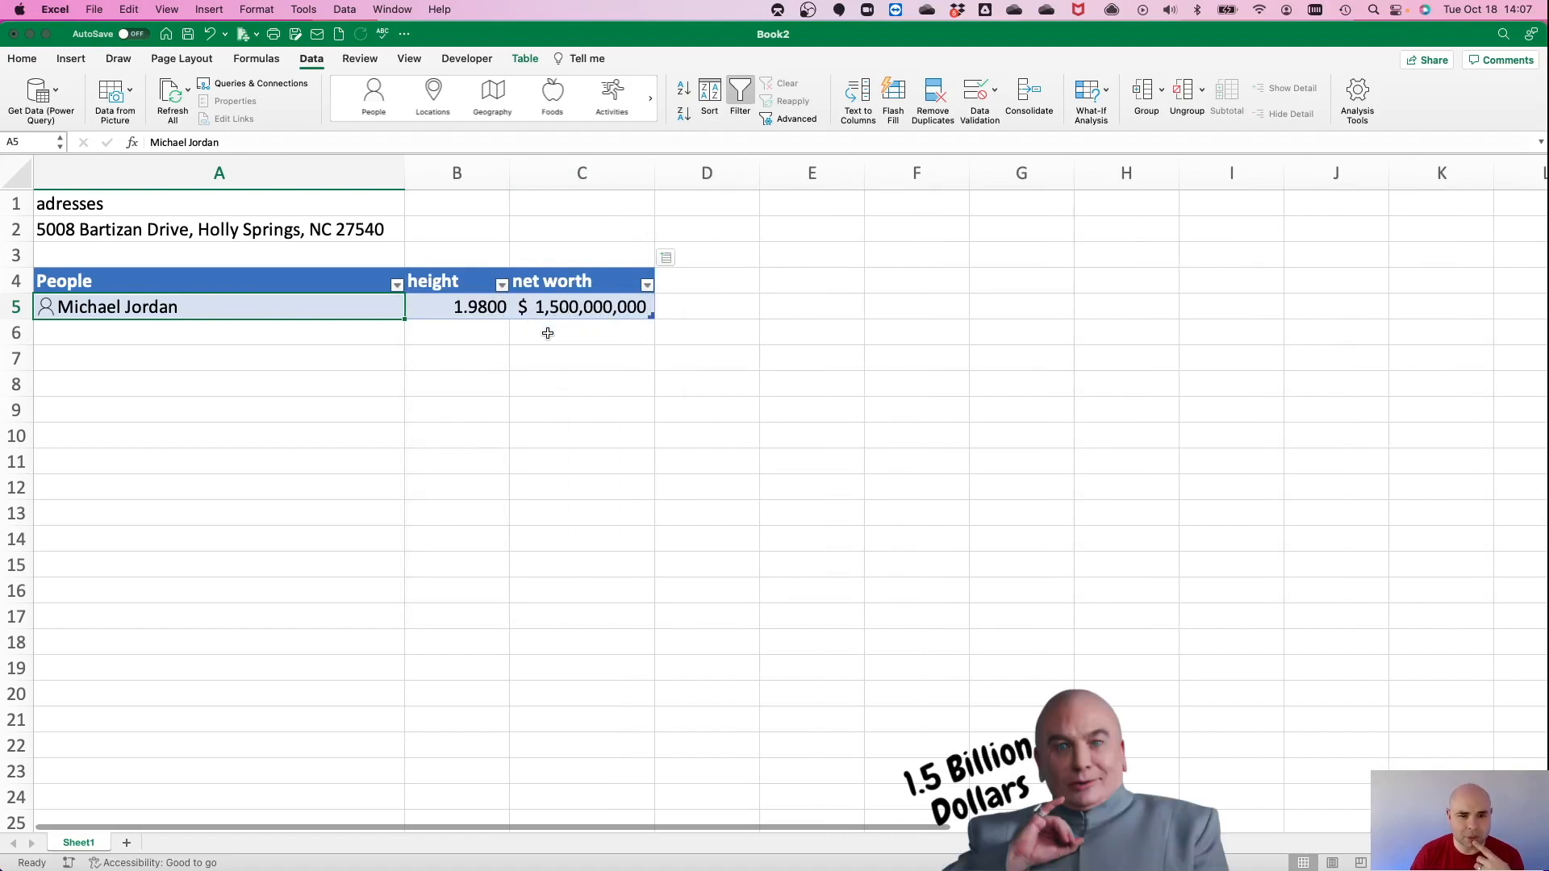
click(667, 259)
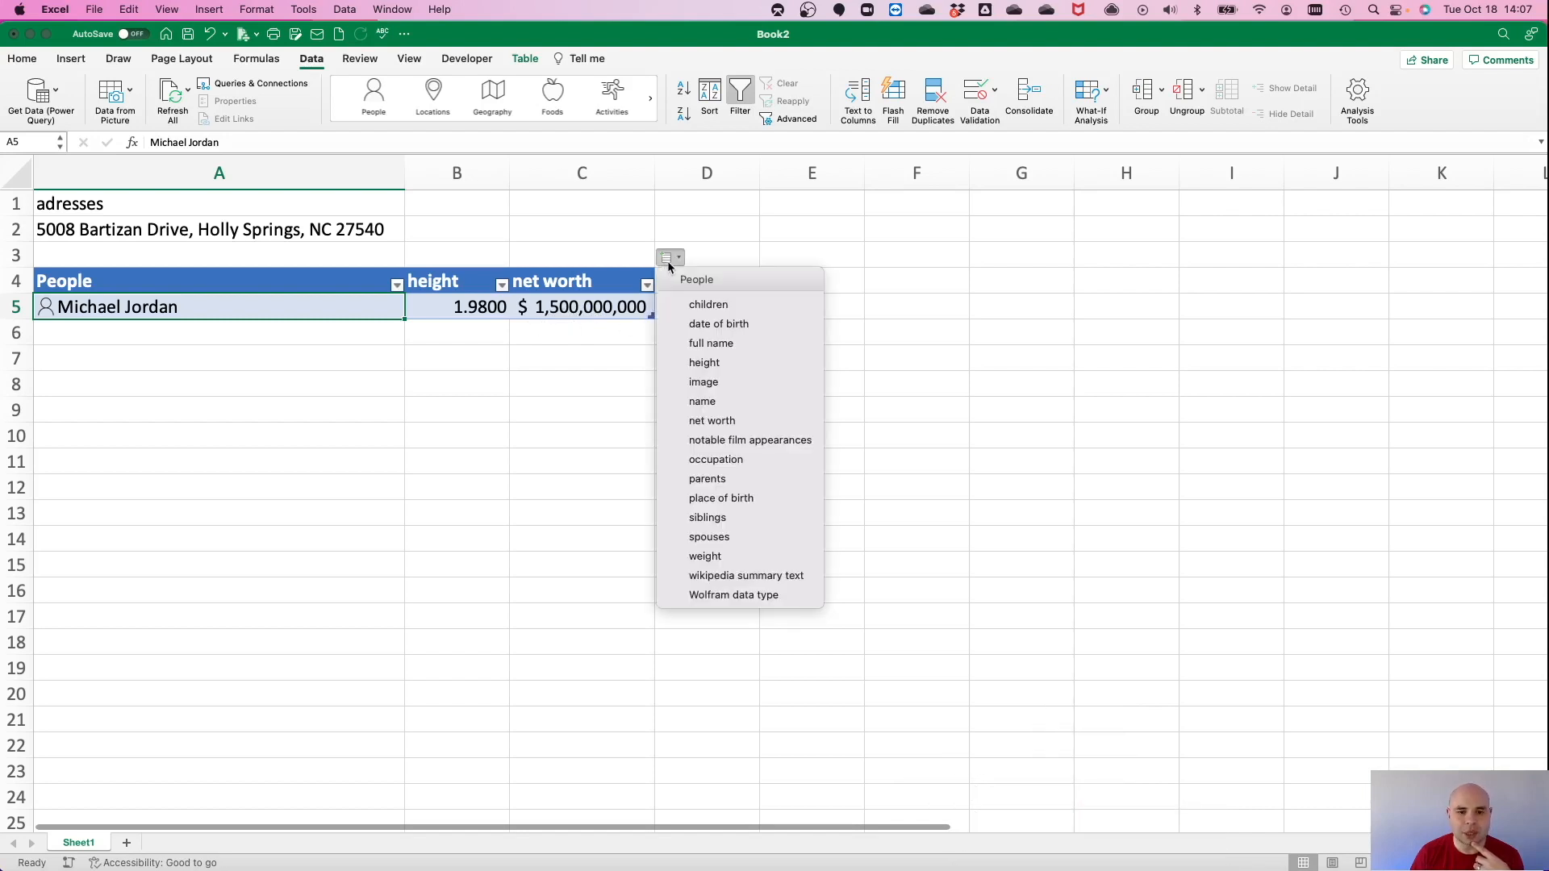
click(716, 458)
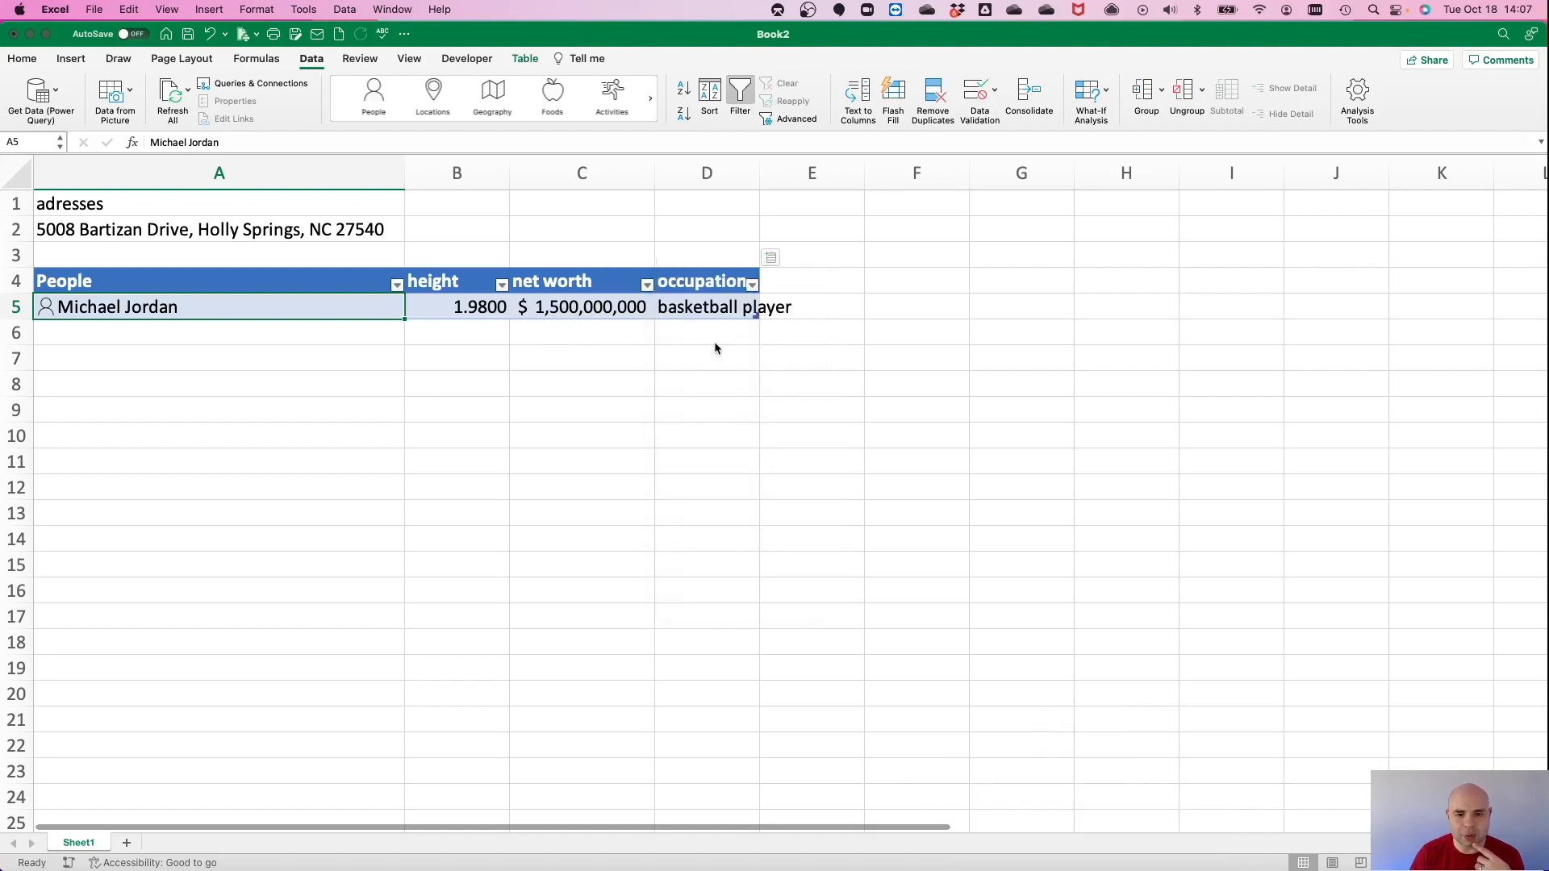
drag(761, 178, 799, 177)
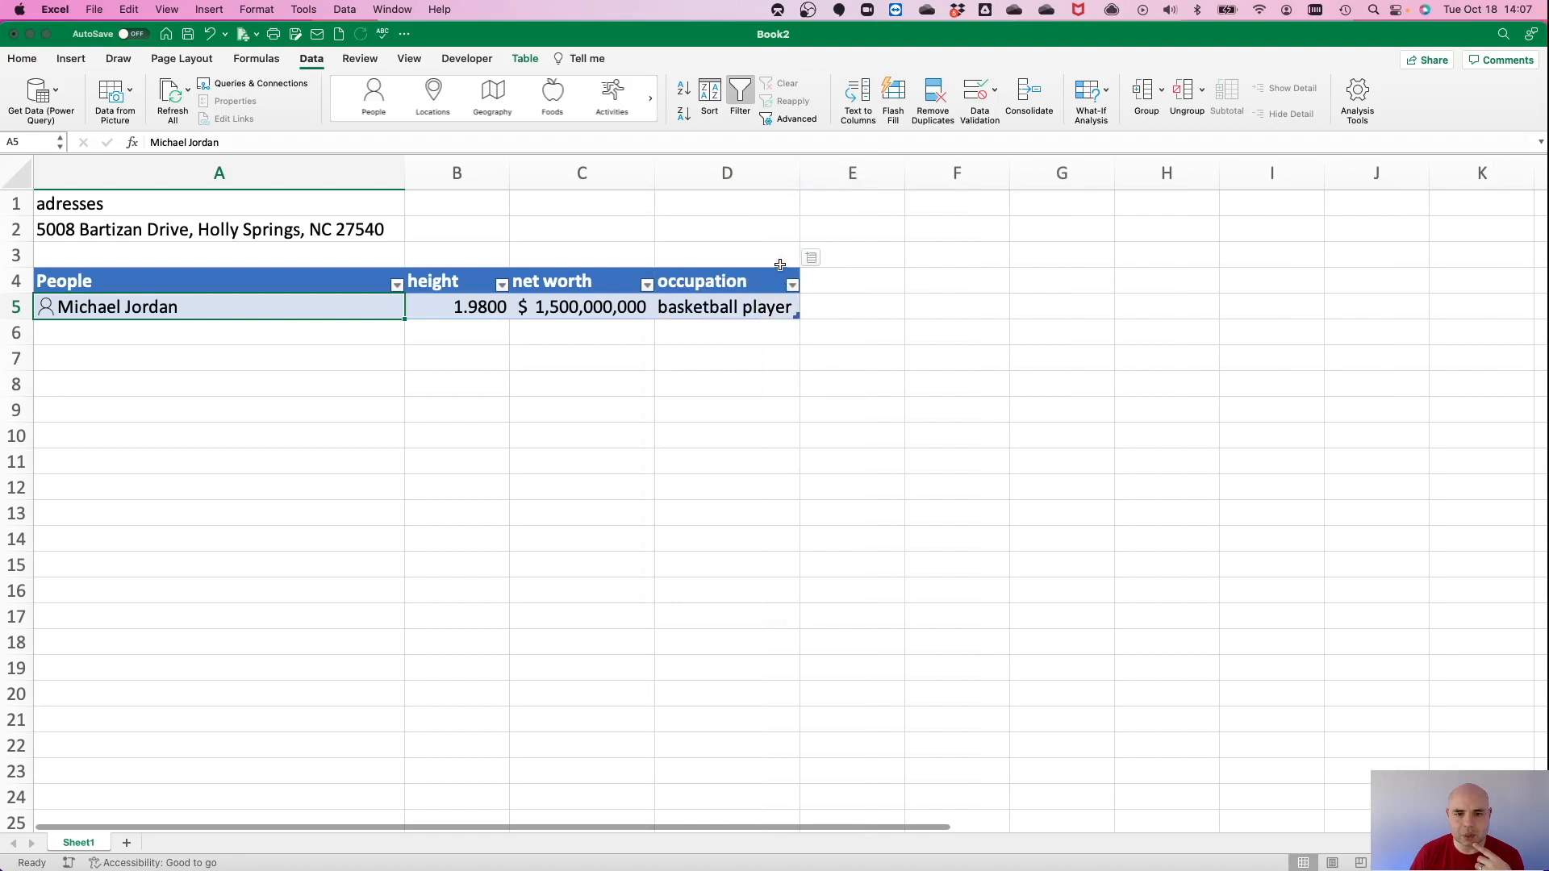
Add the spouses and place of birth fields from the People data type as new table columns.
click(809, 257)
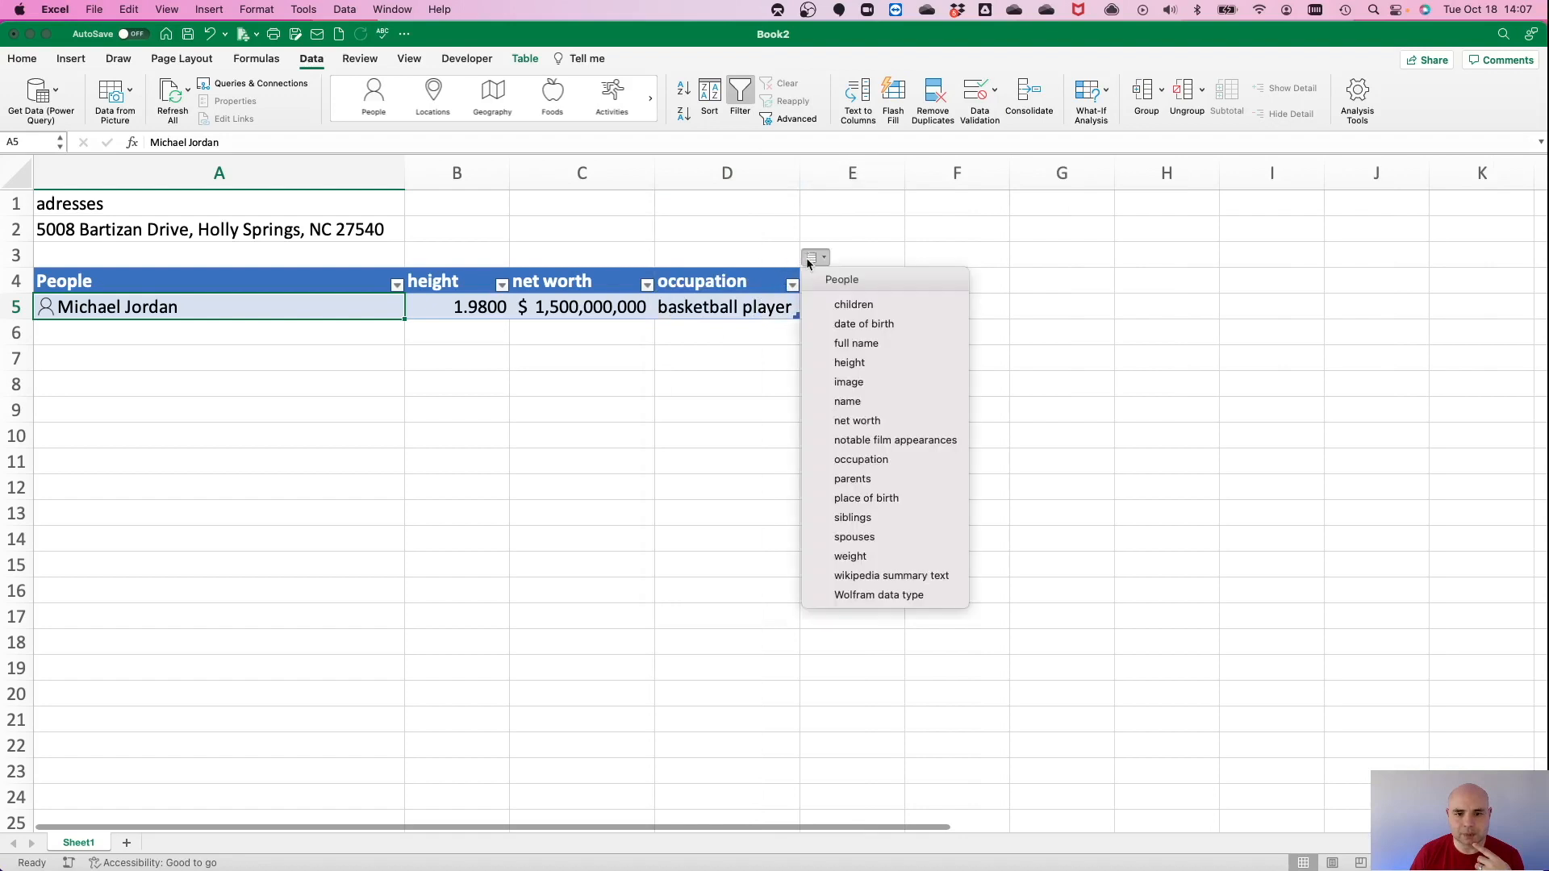
click(879, 537)
click(1047, 258)
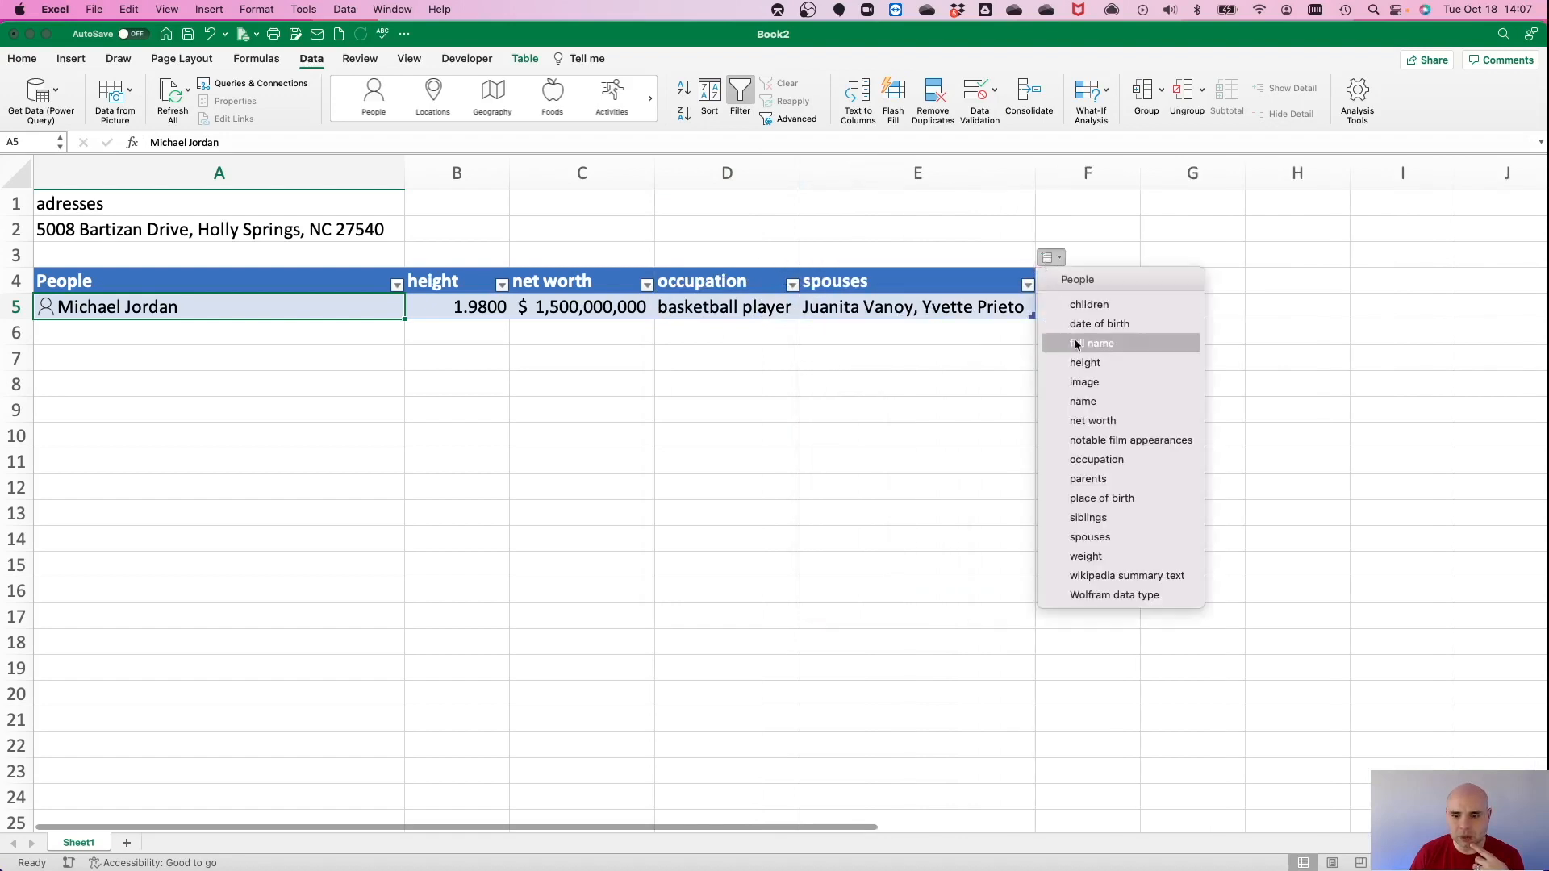
click(1103, 500)
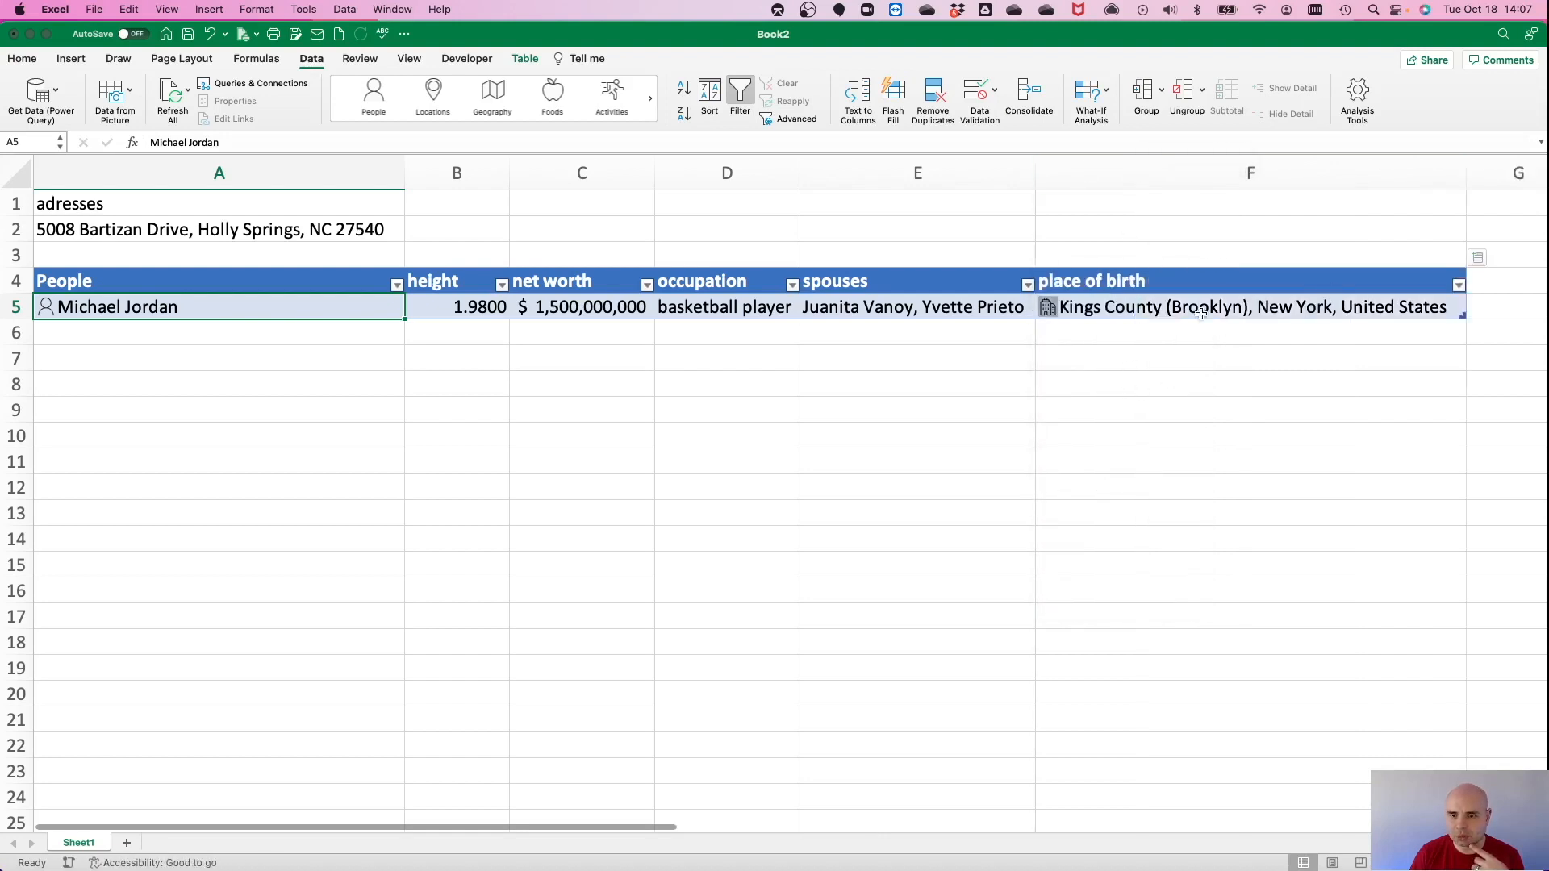
View the data card for the place of birth in Michael Jordan's row, then close it.
scroll(1150, 326, right, 3)
scroll(1150, 328, right, 8)
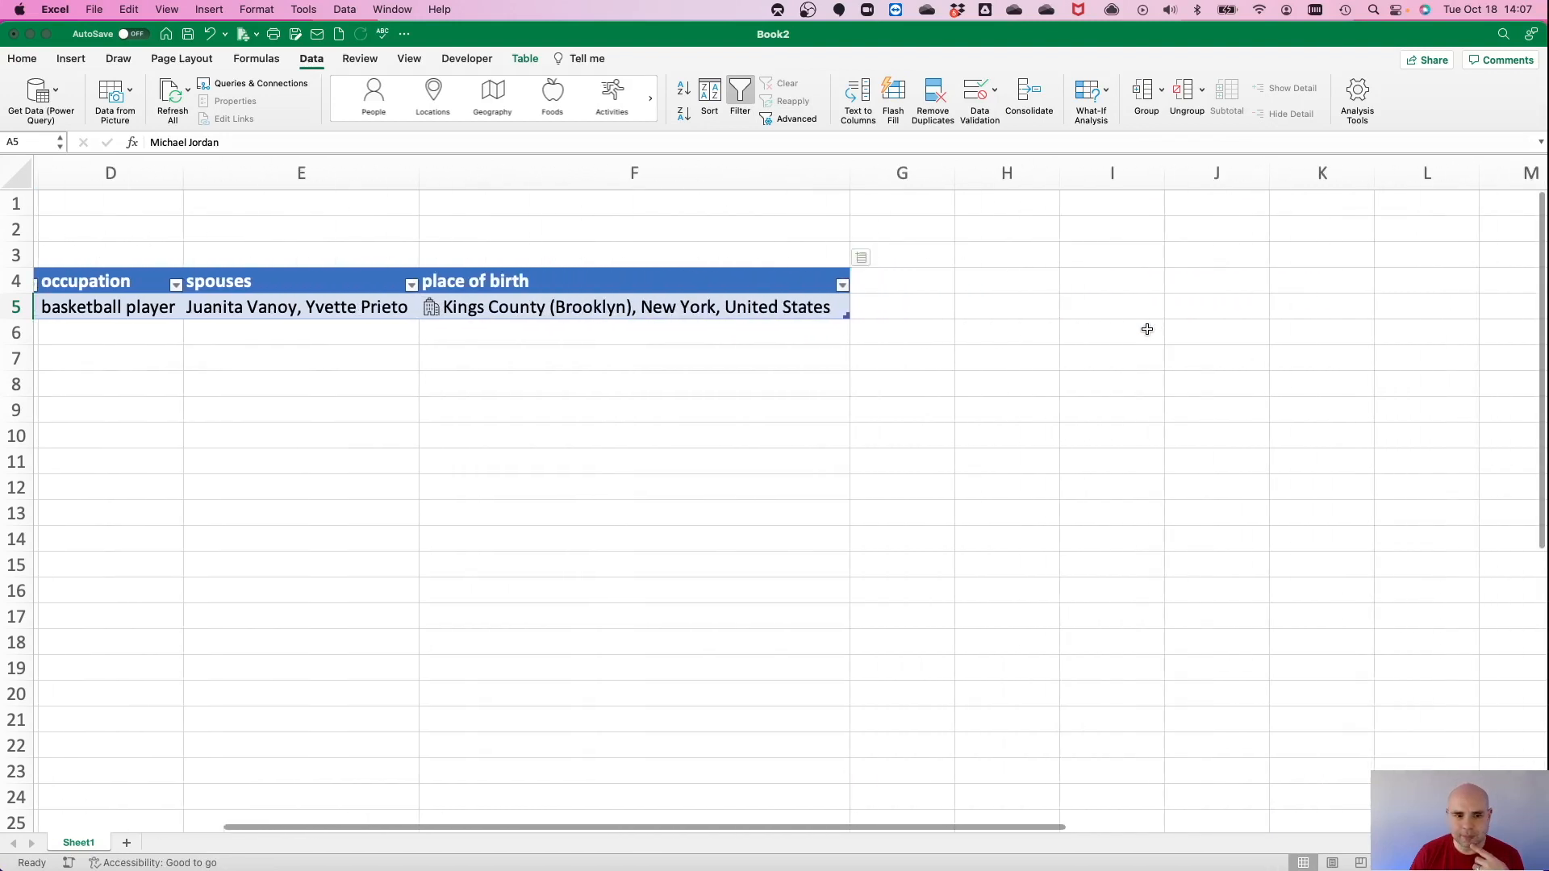
click(431, 309)
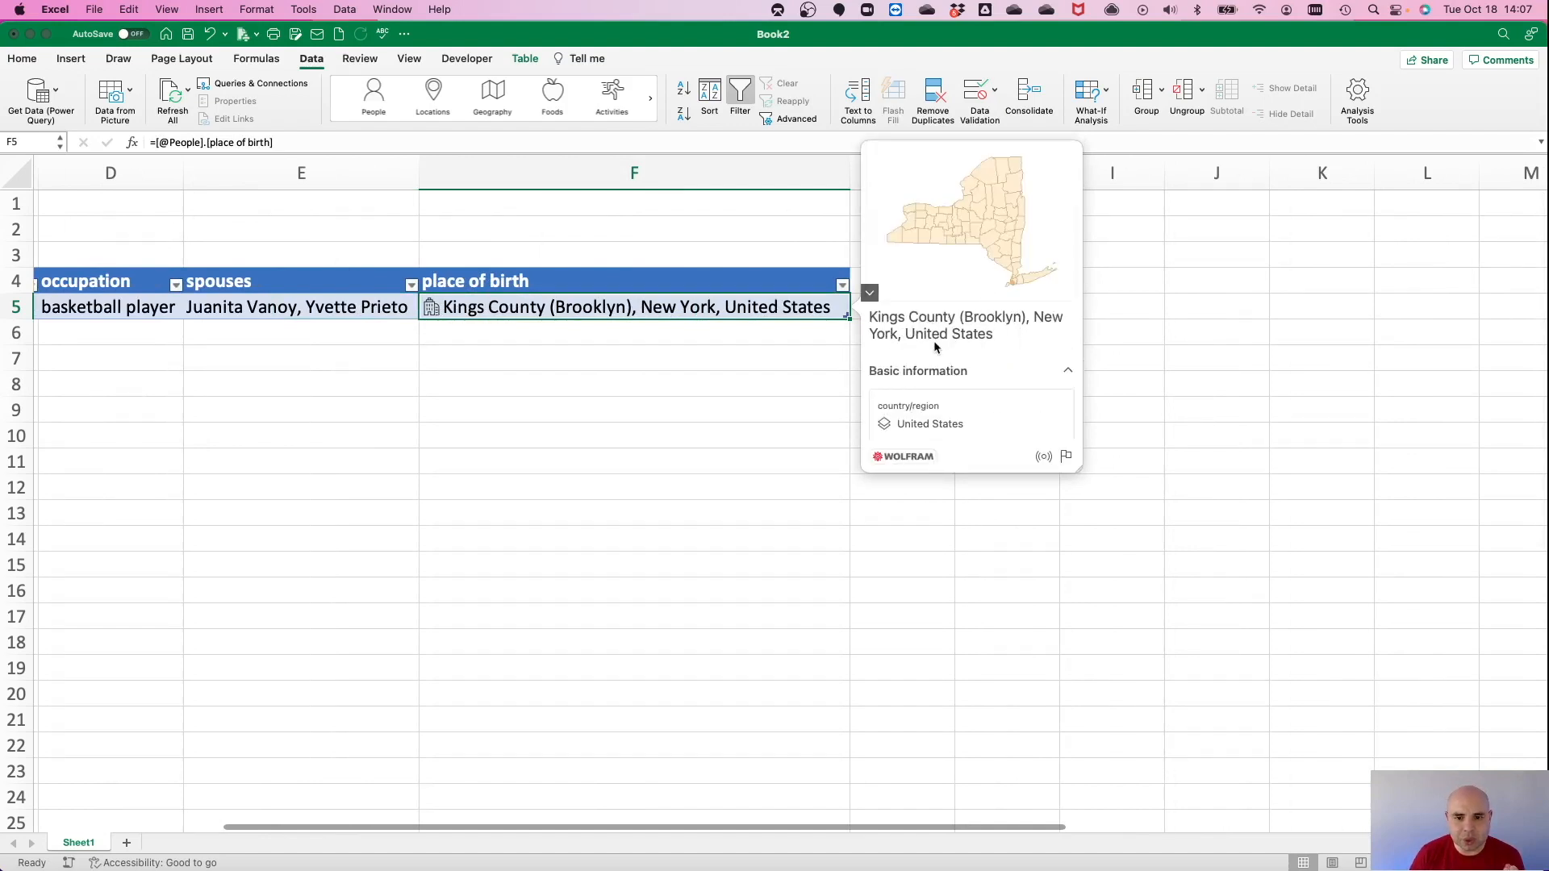
scroll(950, 363, down, 3)
click(684, 356)
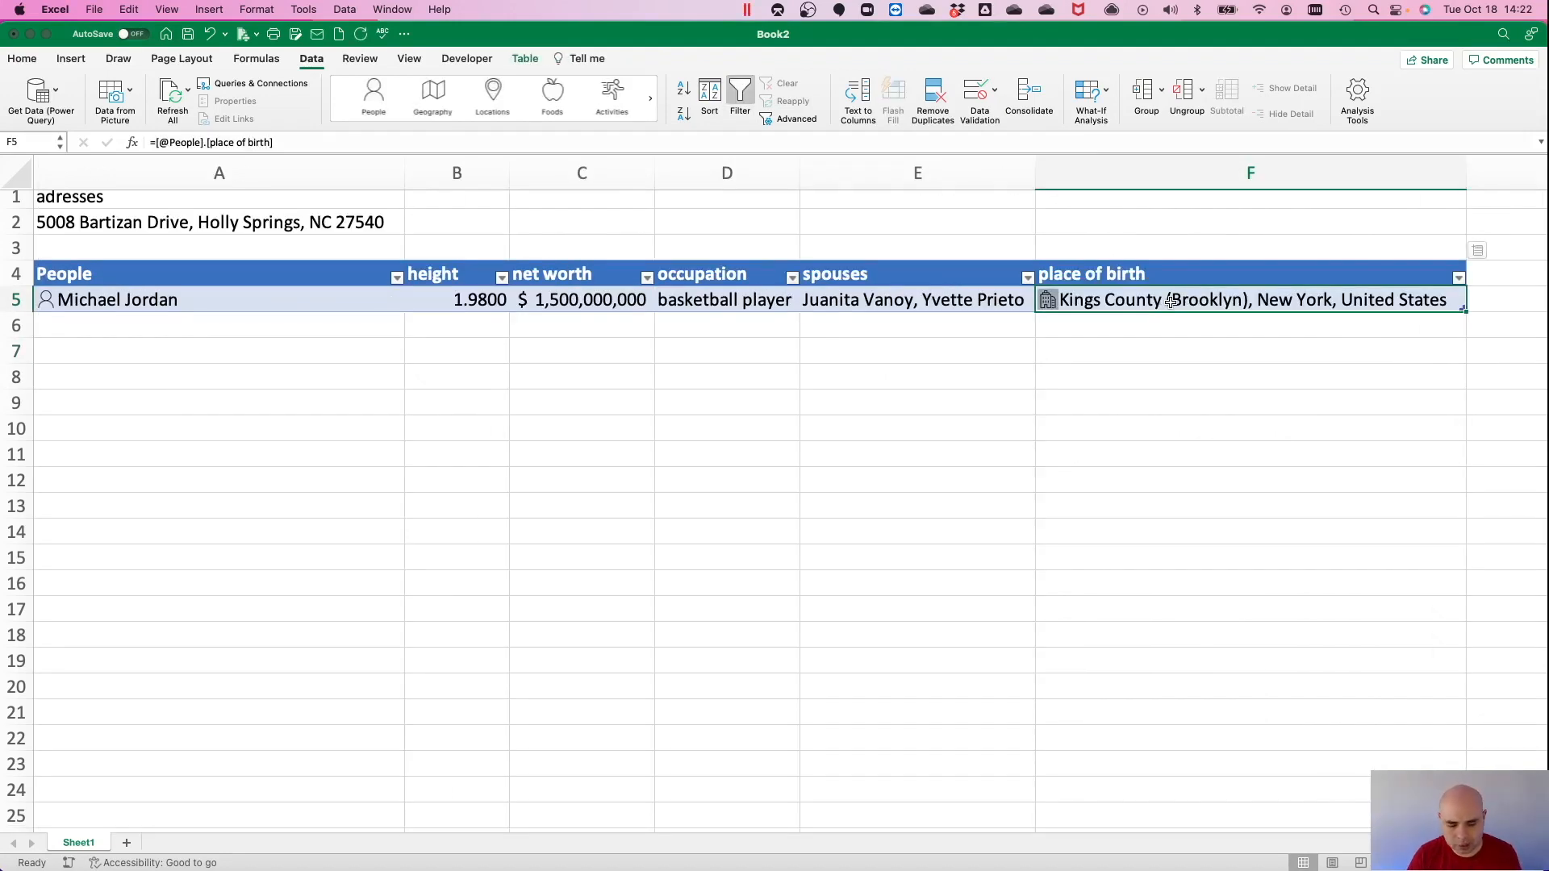
Enter larry bird in a new row of the people table and convert the entry to the People data type.
key(Tab)
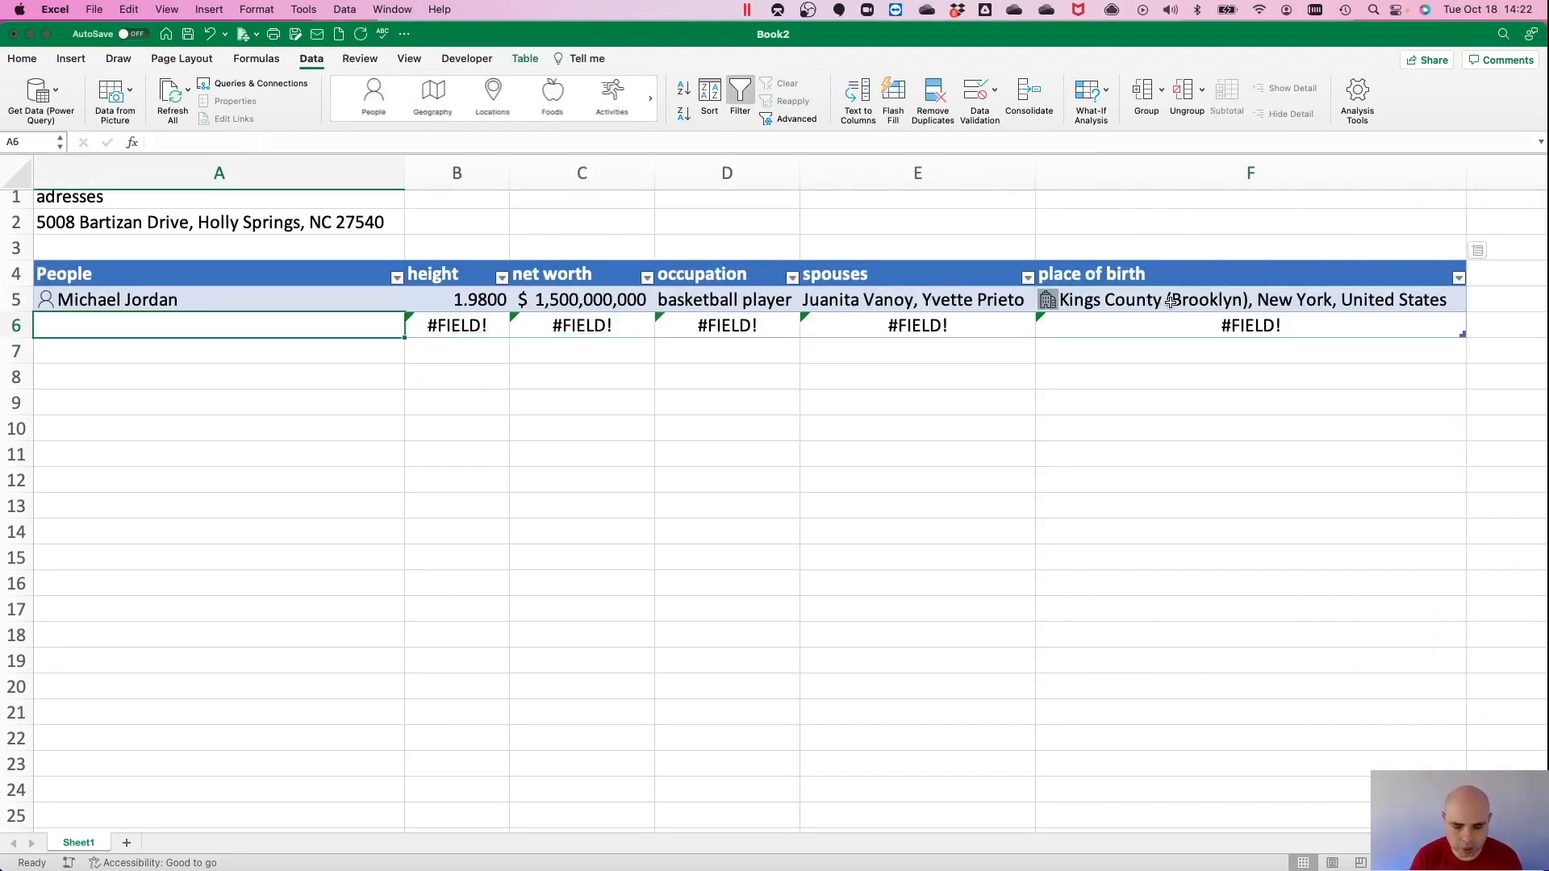
text(larry b)
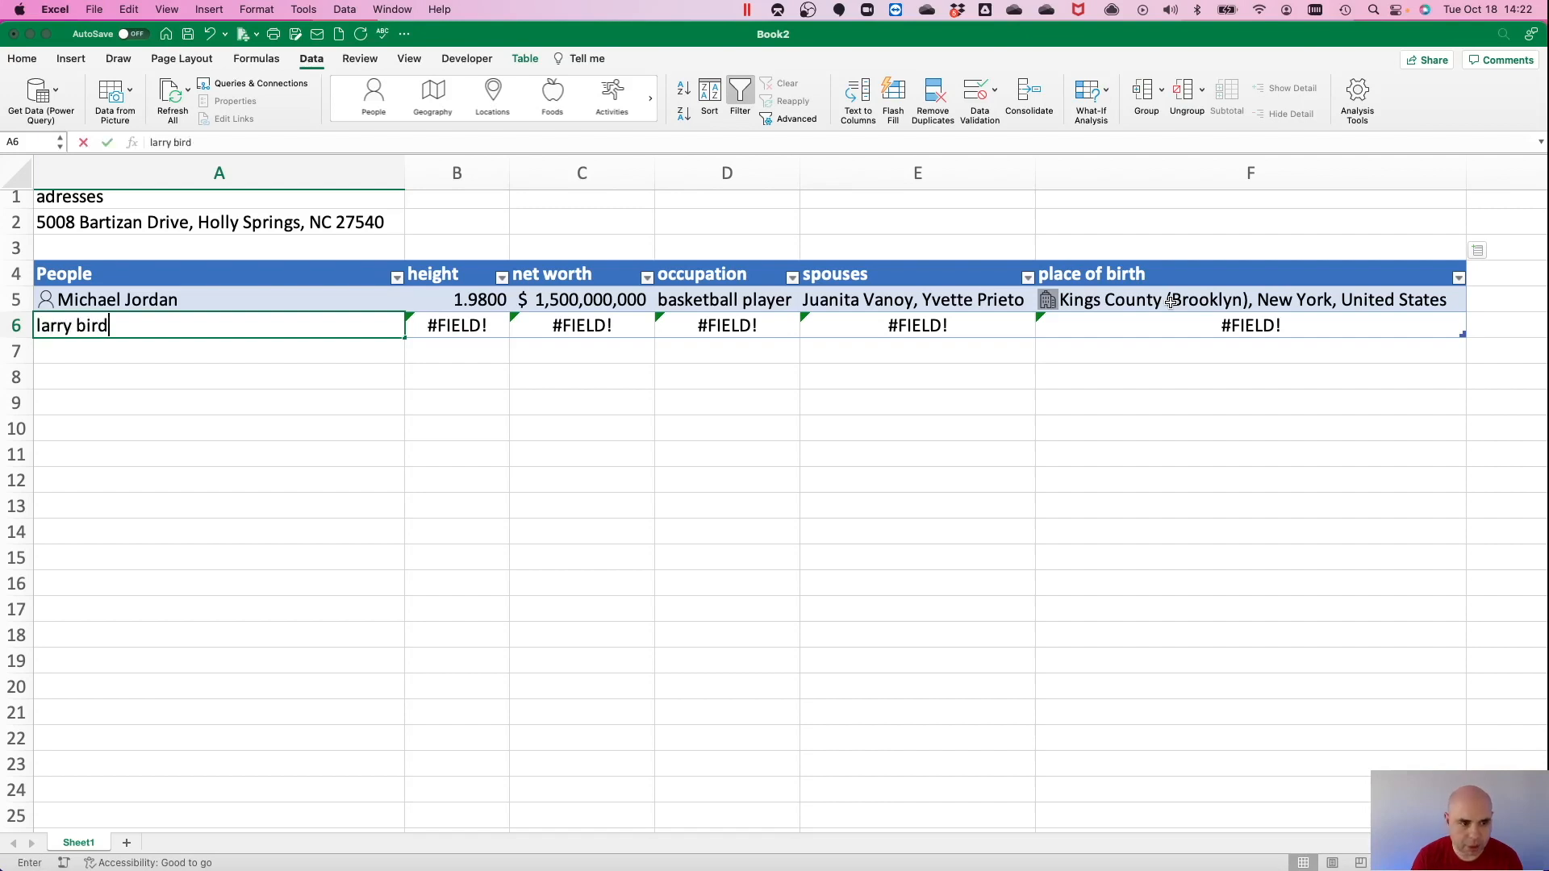
text(ird)
key(Return)
key(Up)
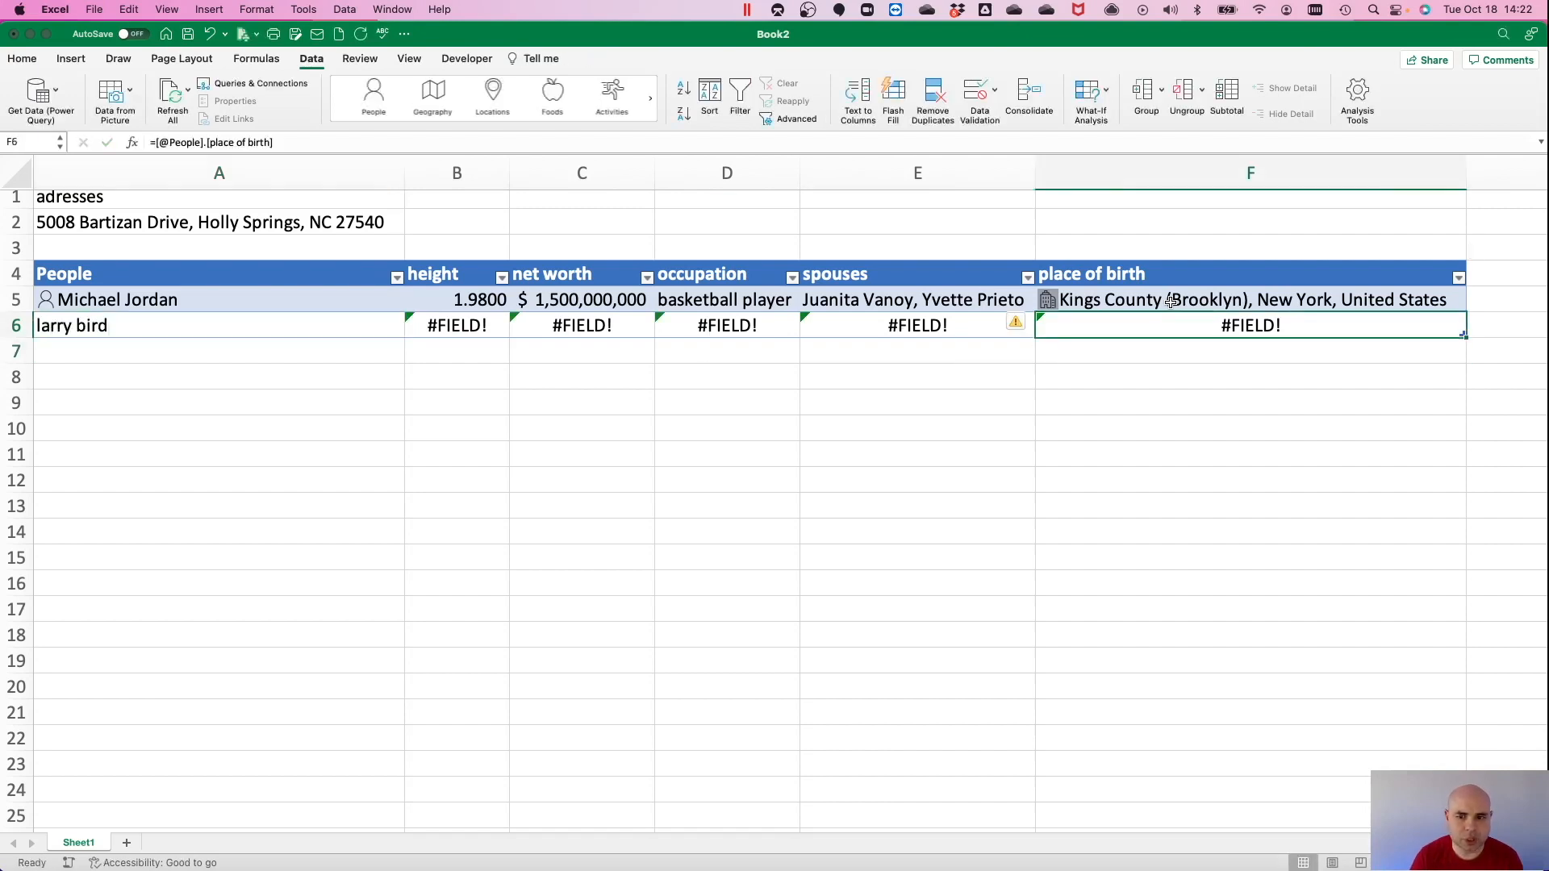
click(217, 329)
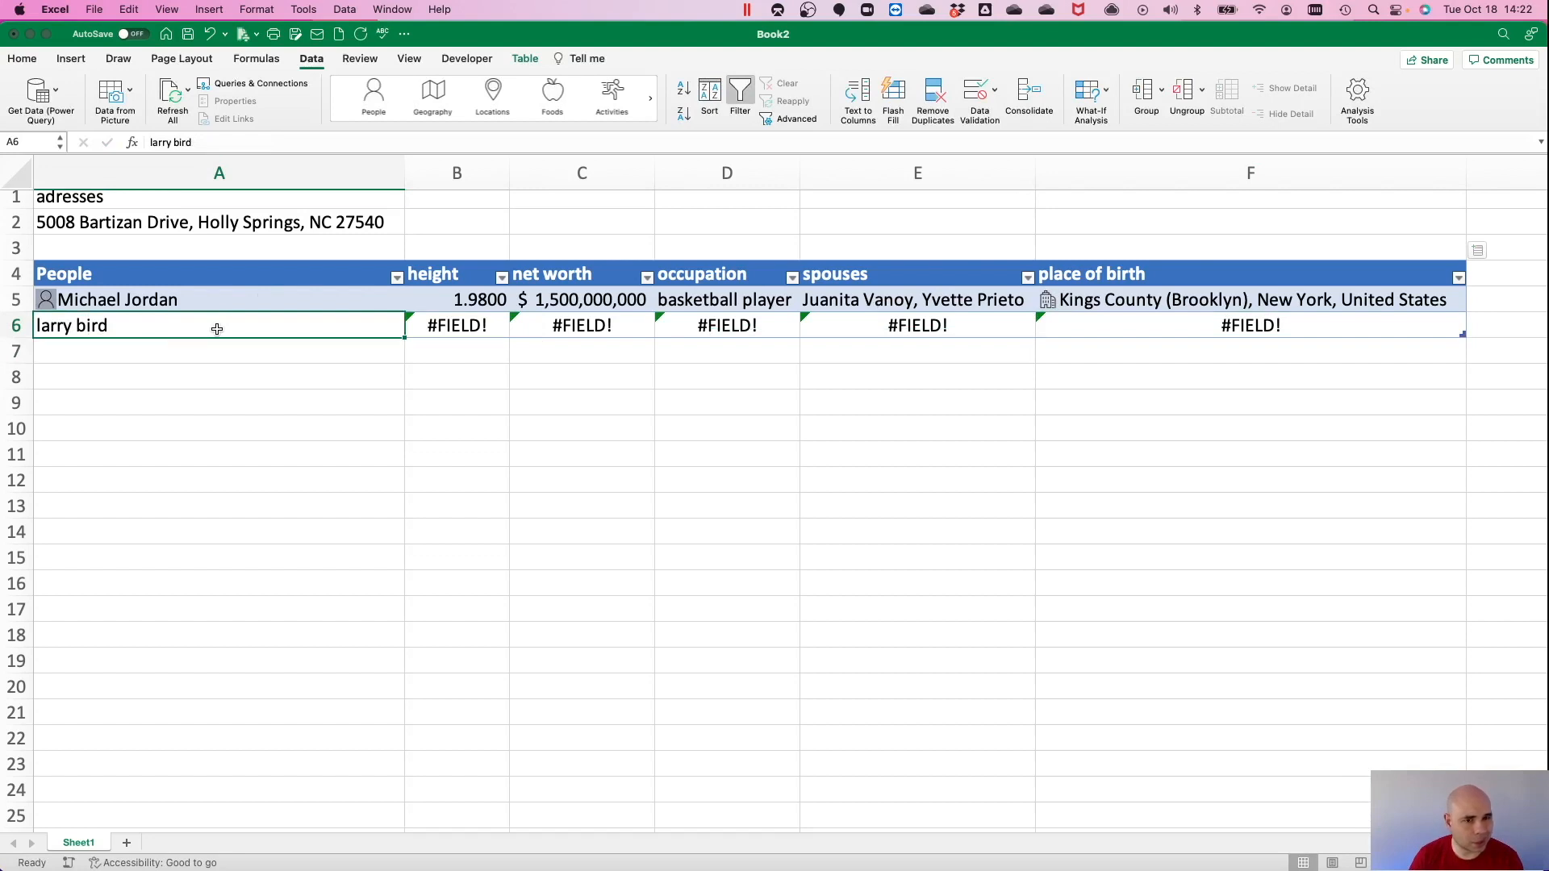
click(375, 101)
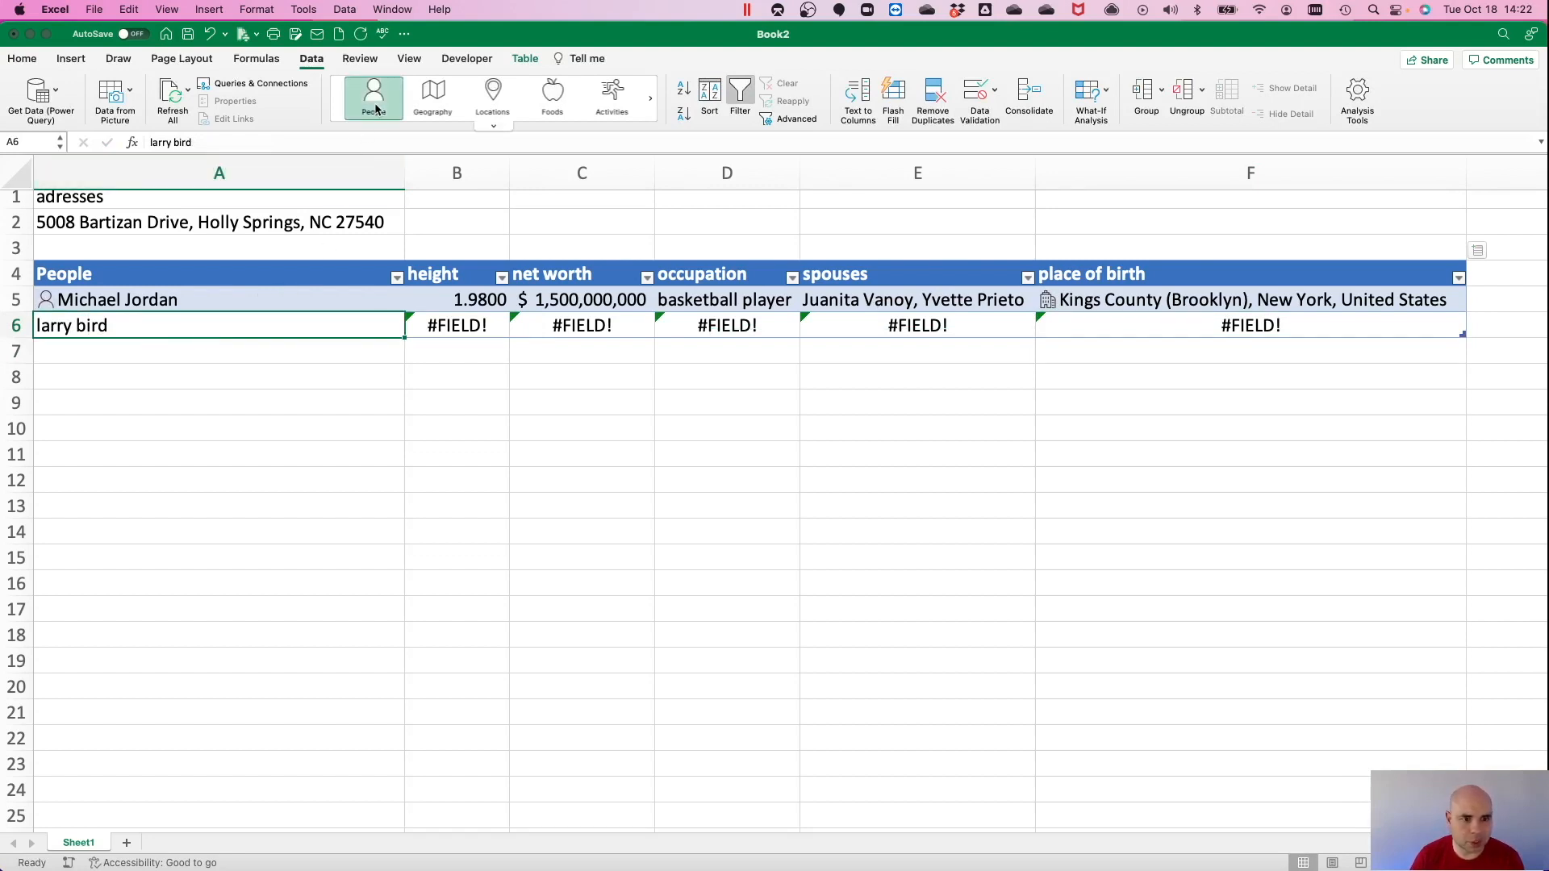
Extend the people table with another row below Larry Bird and enter shaq oneal in its People column.
click(470, 330)
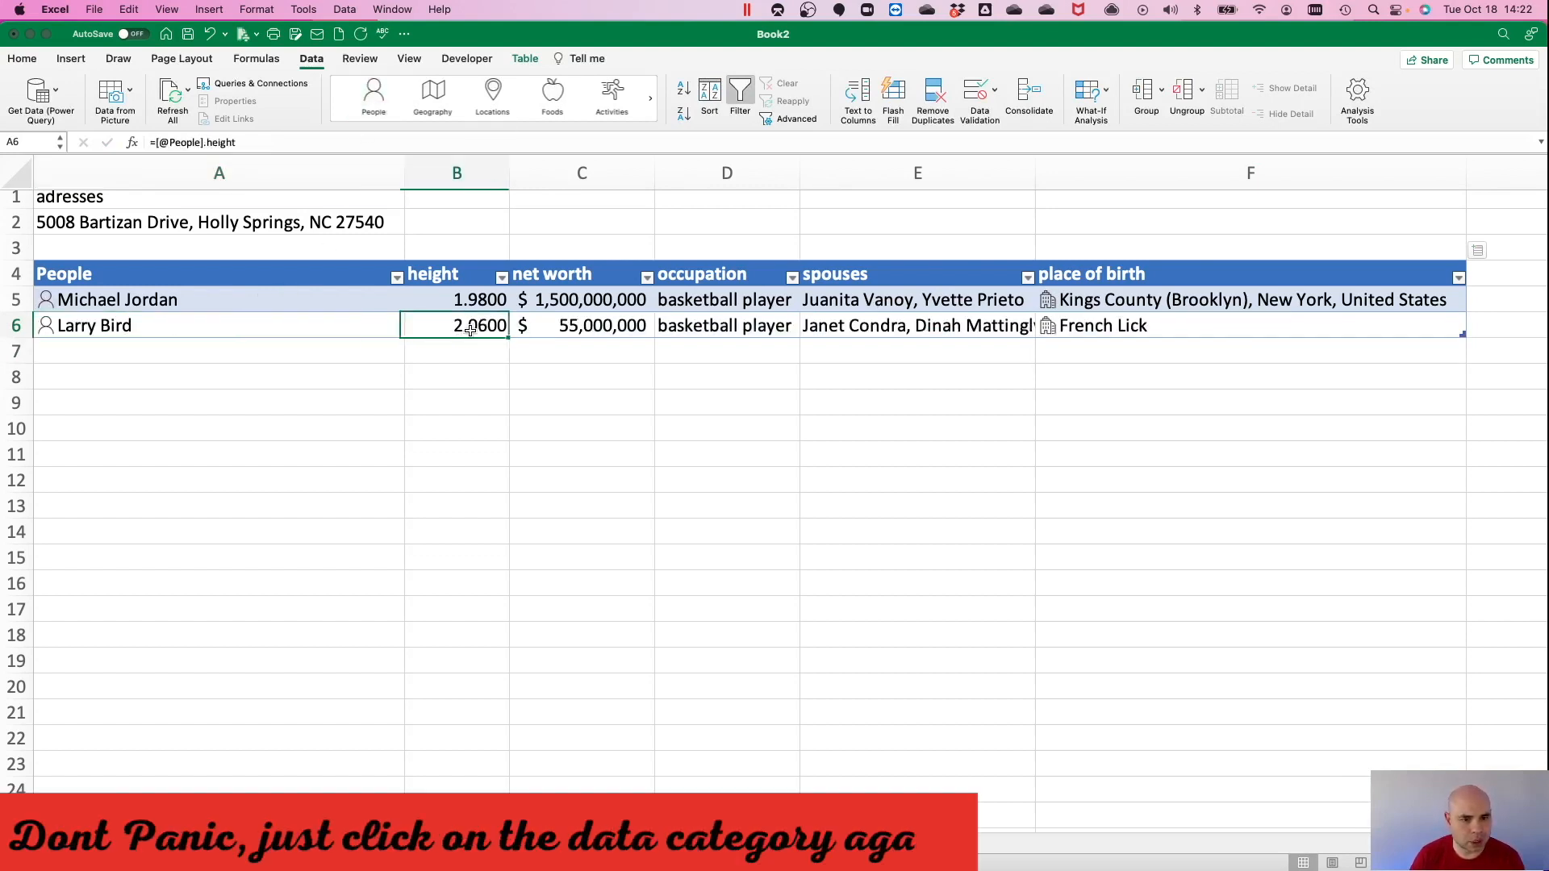
key(Right)
key(Right)
key(Right)
key(Right)
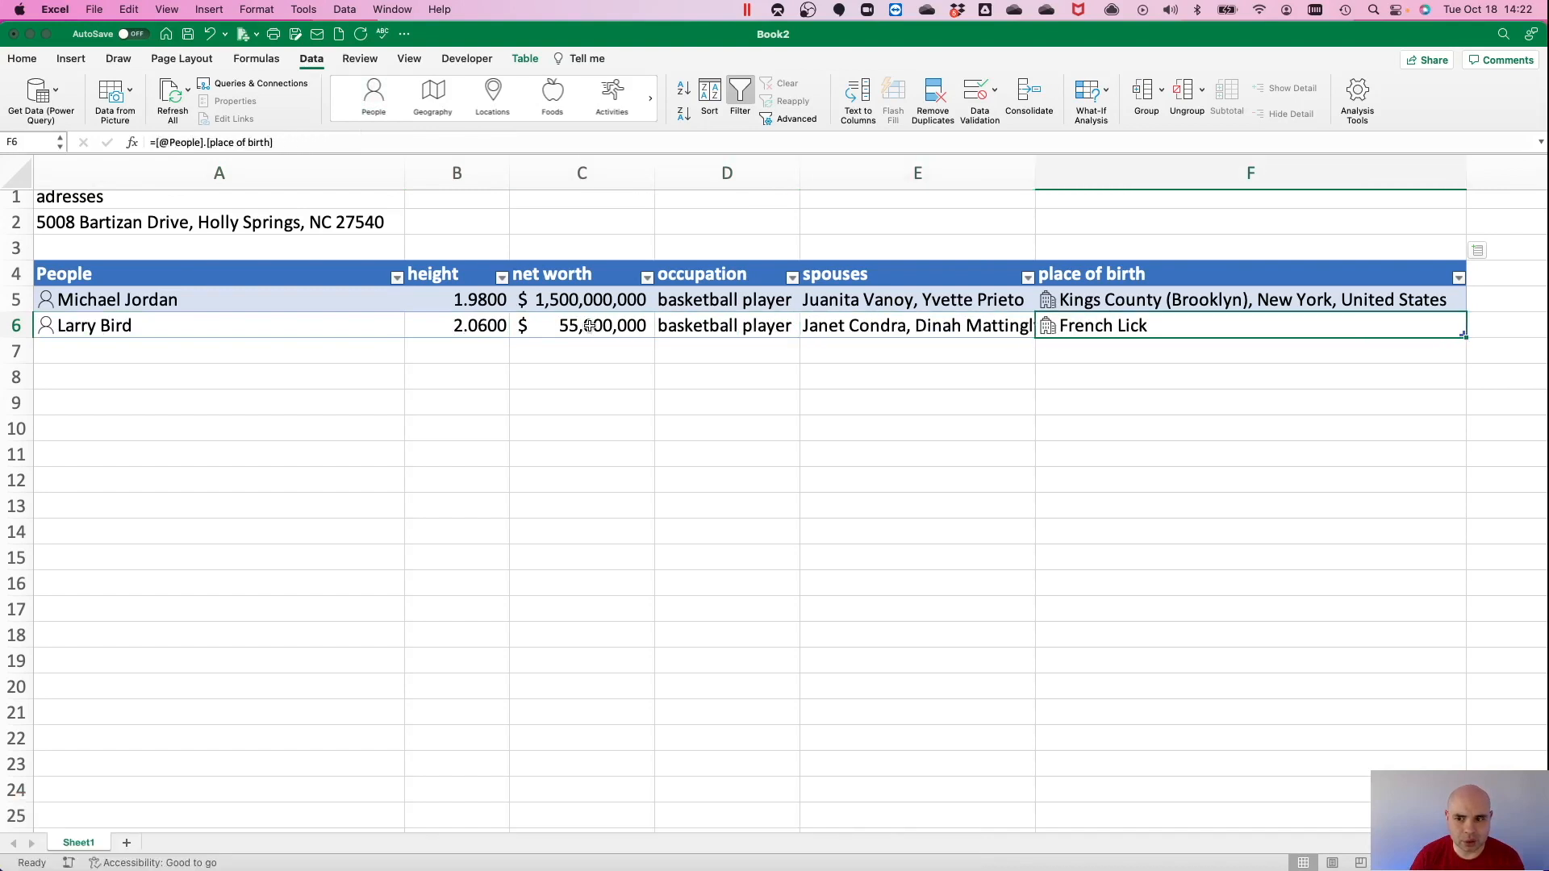
key(Tab)
text(shaq oneal)
key(Return)
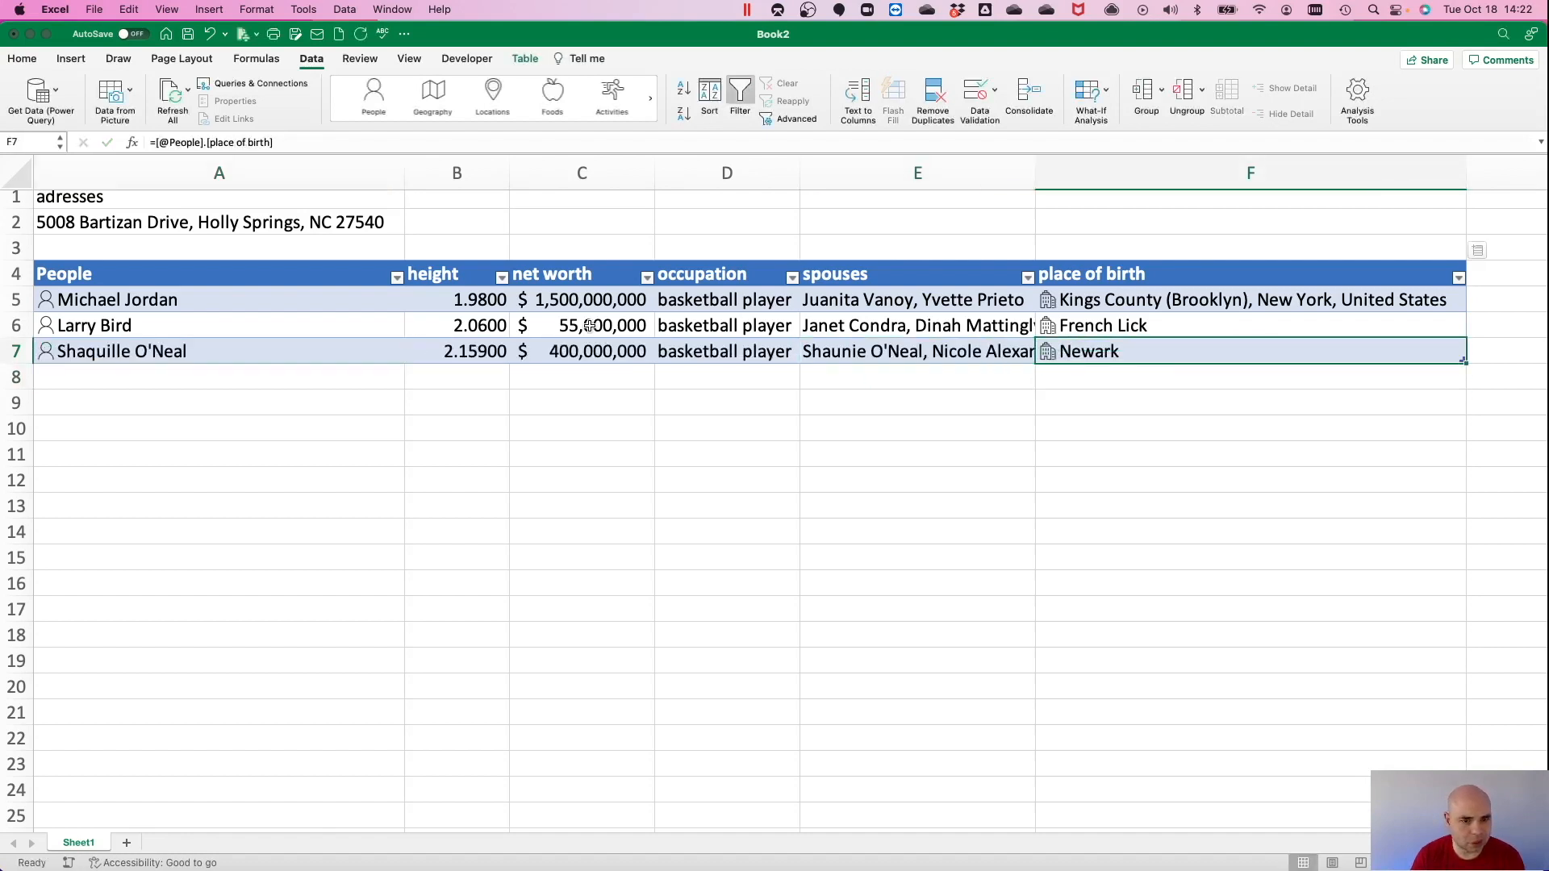
Append one more row to the people table for magic johnson.
key(Tab)
text(magic)
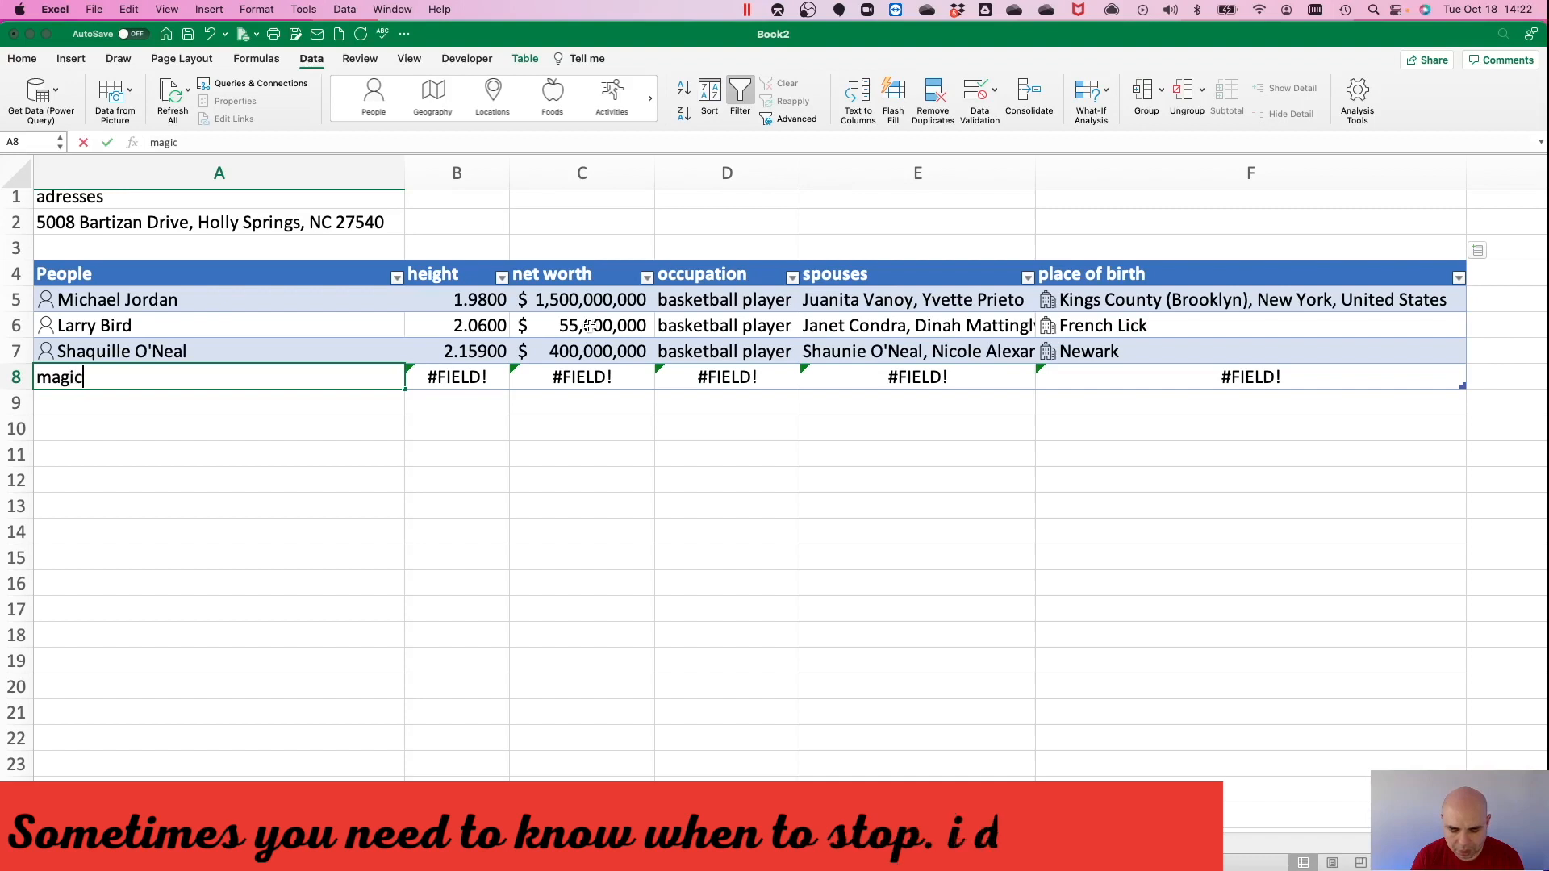
text( johnson)
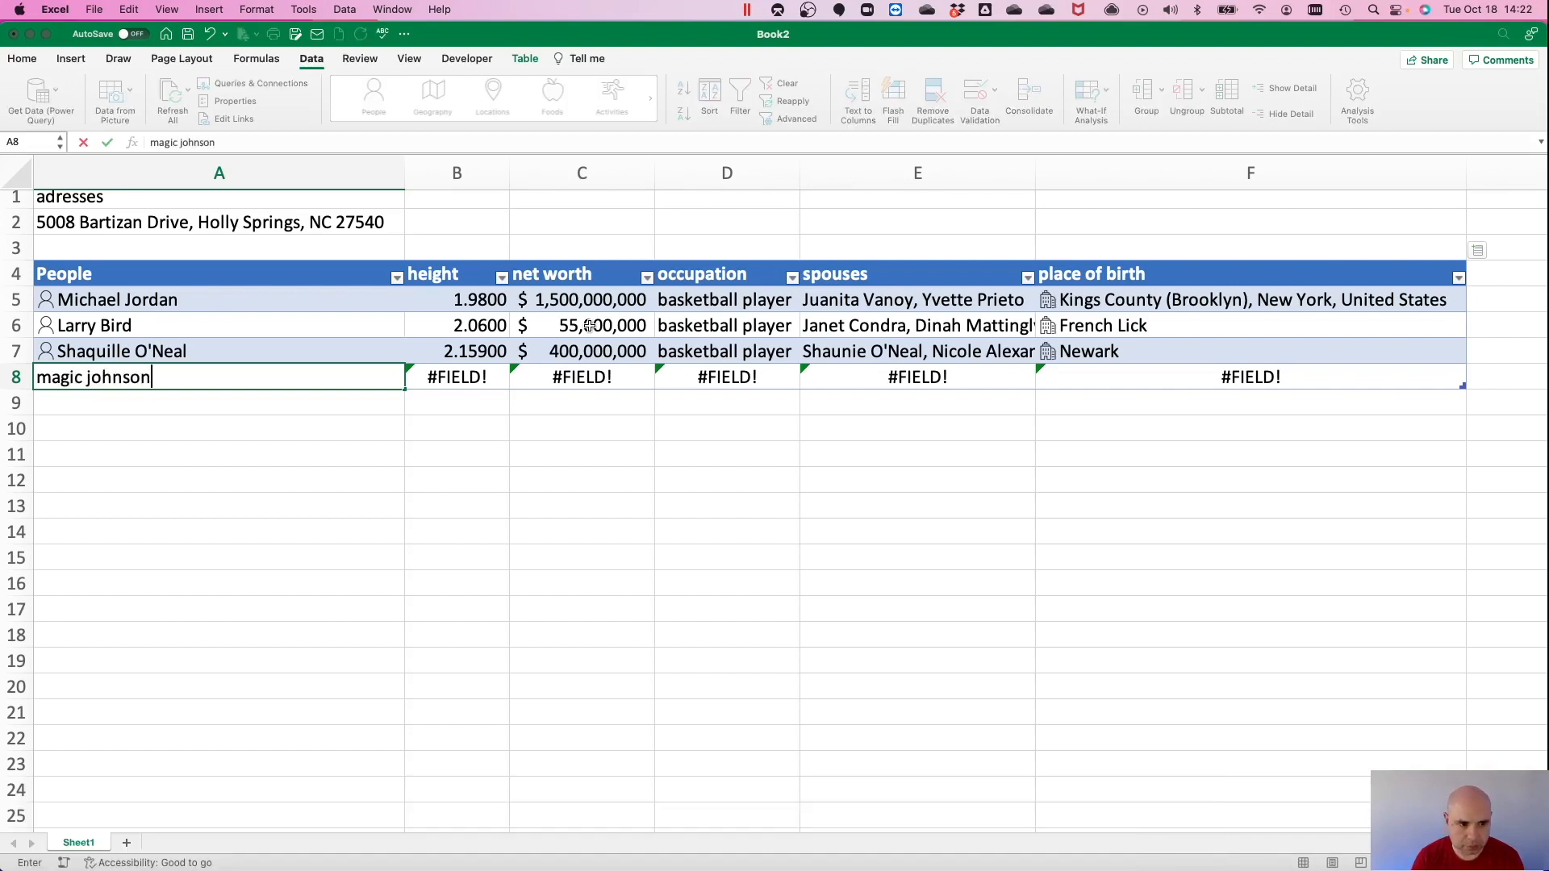
key(Return)
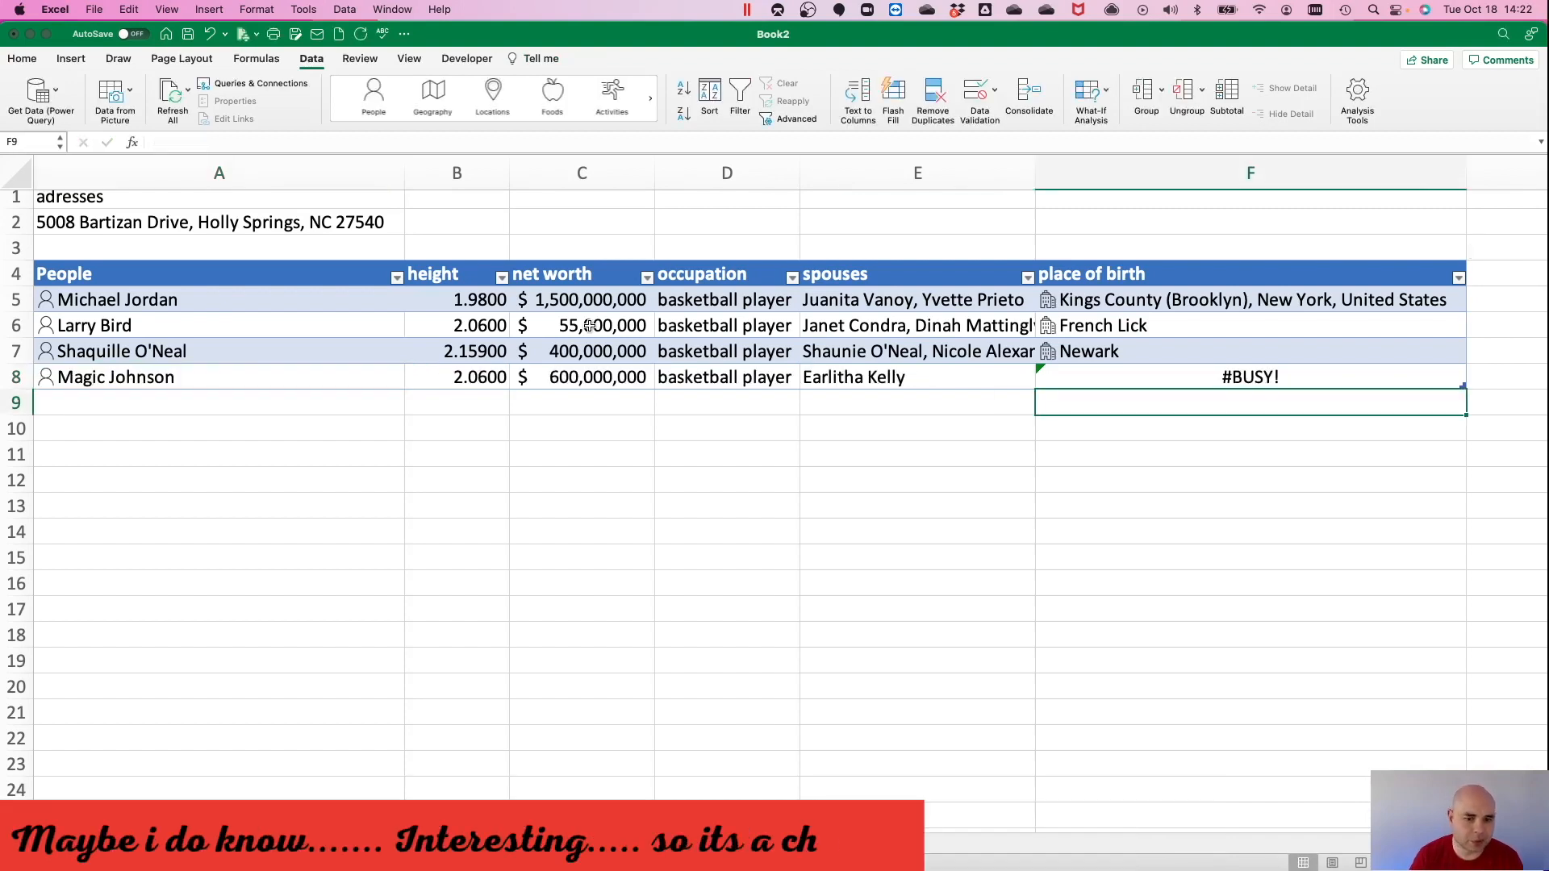
Enter the heading City in cell A11 and list apex, nc; holly springs, nc; cary, nc; and fuquay varina, nc below it.
click(306, 457)
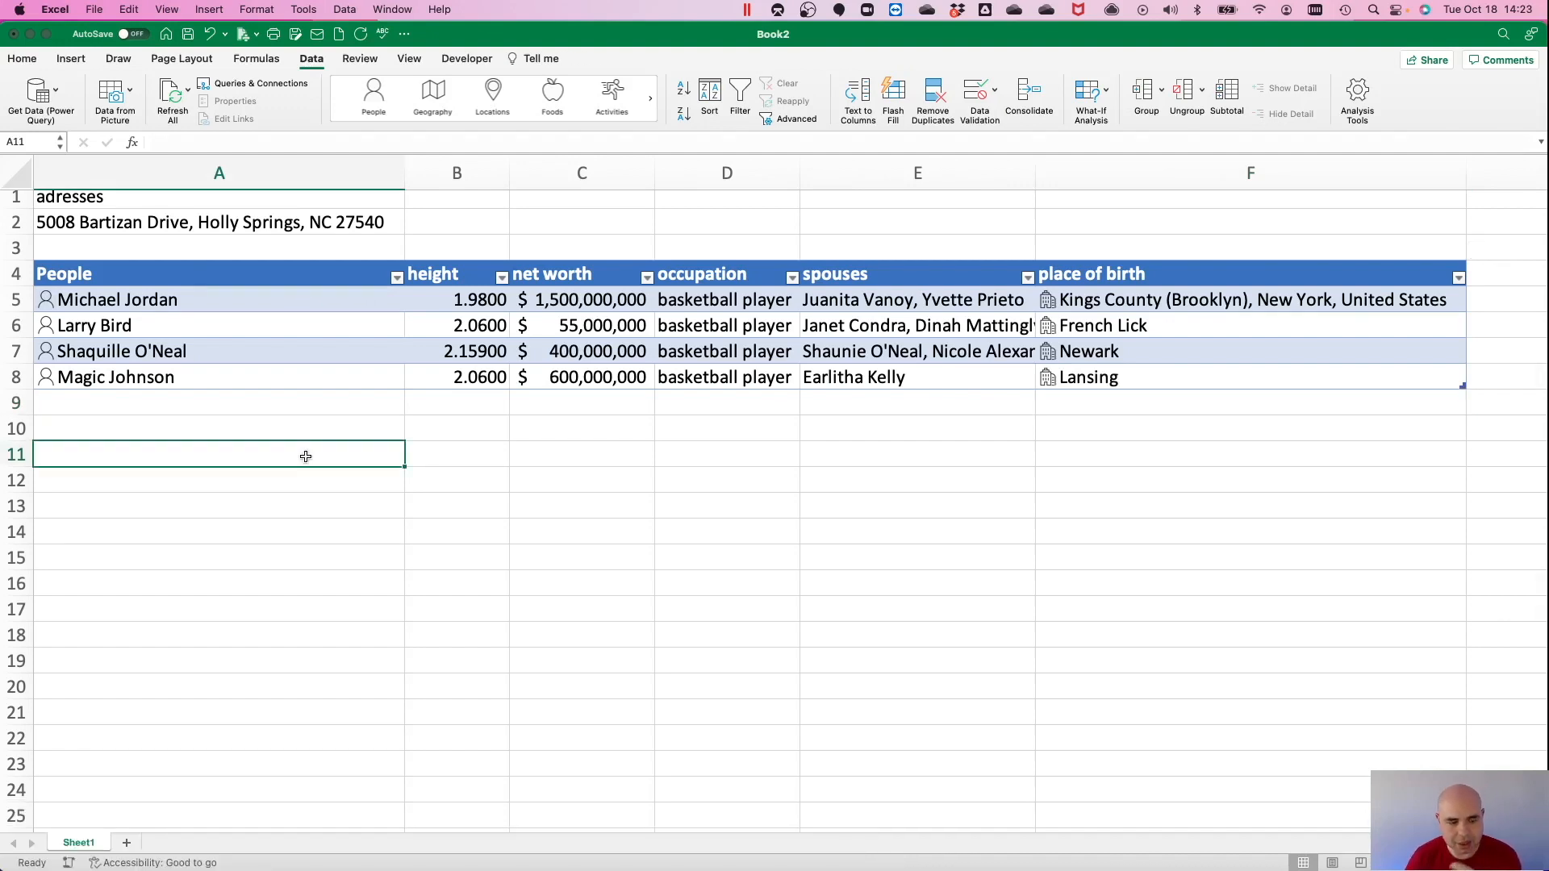
text(City)
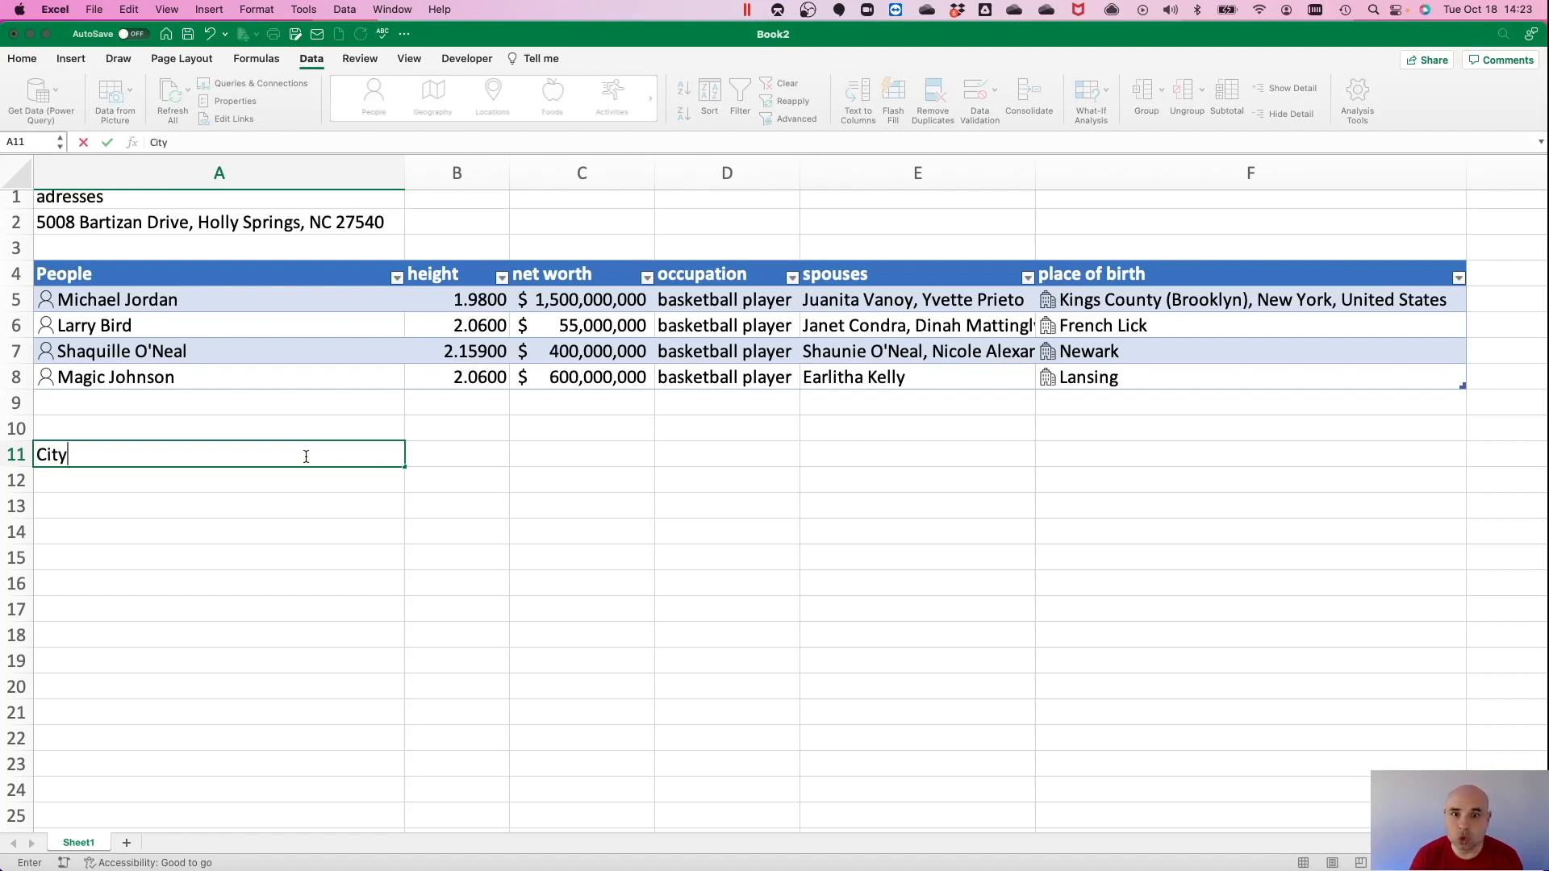
key(Return)
text(R)
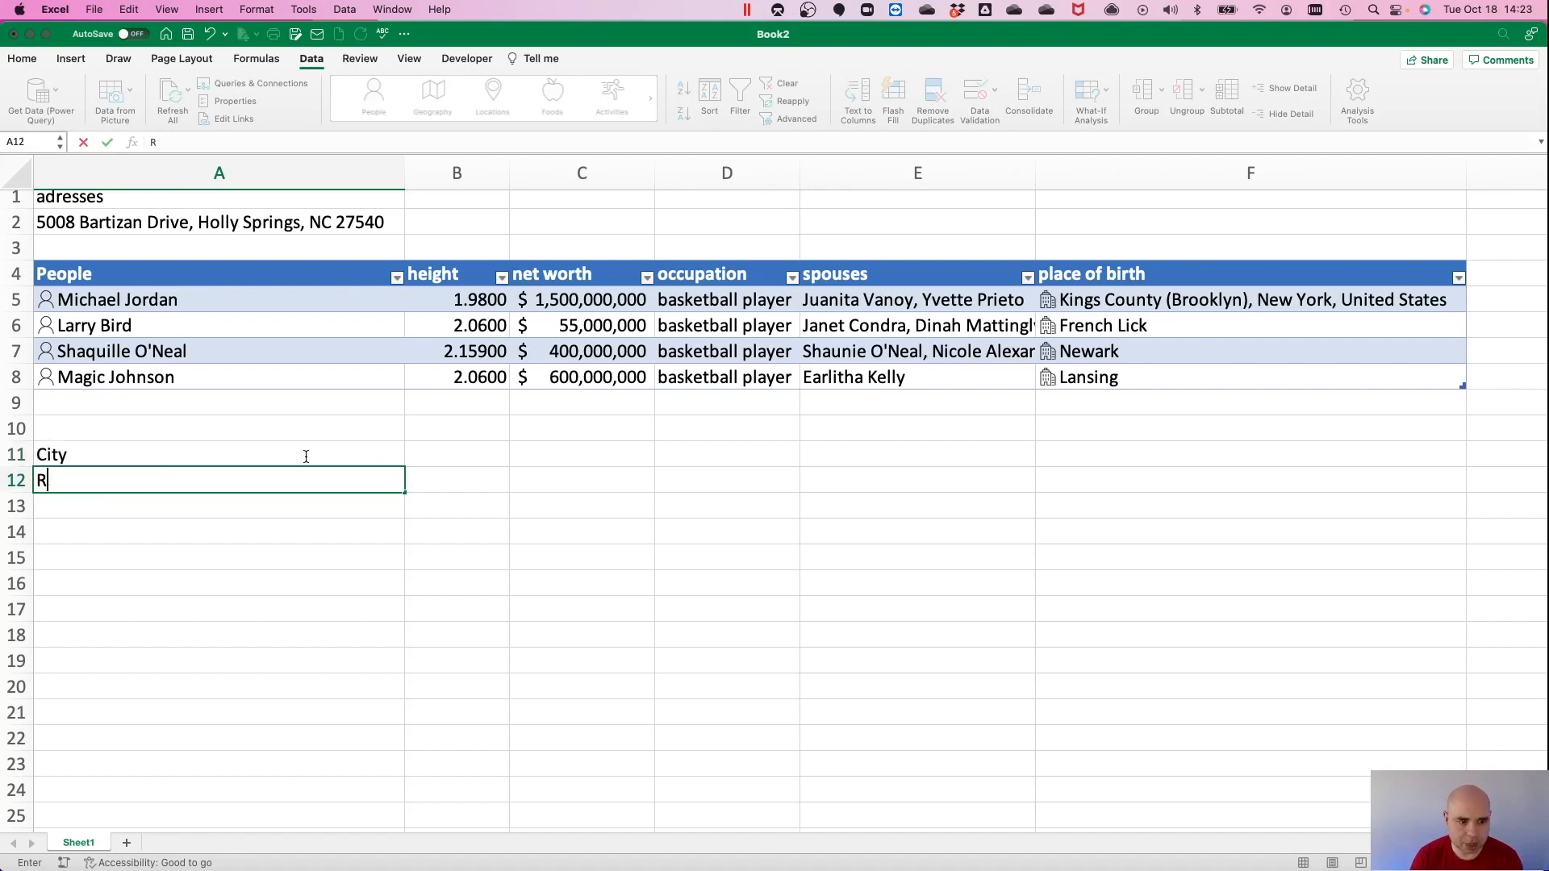
text(apex, nc)
key(Return)
text(holly springs, n)
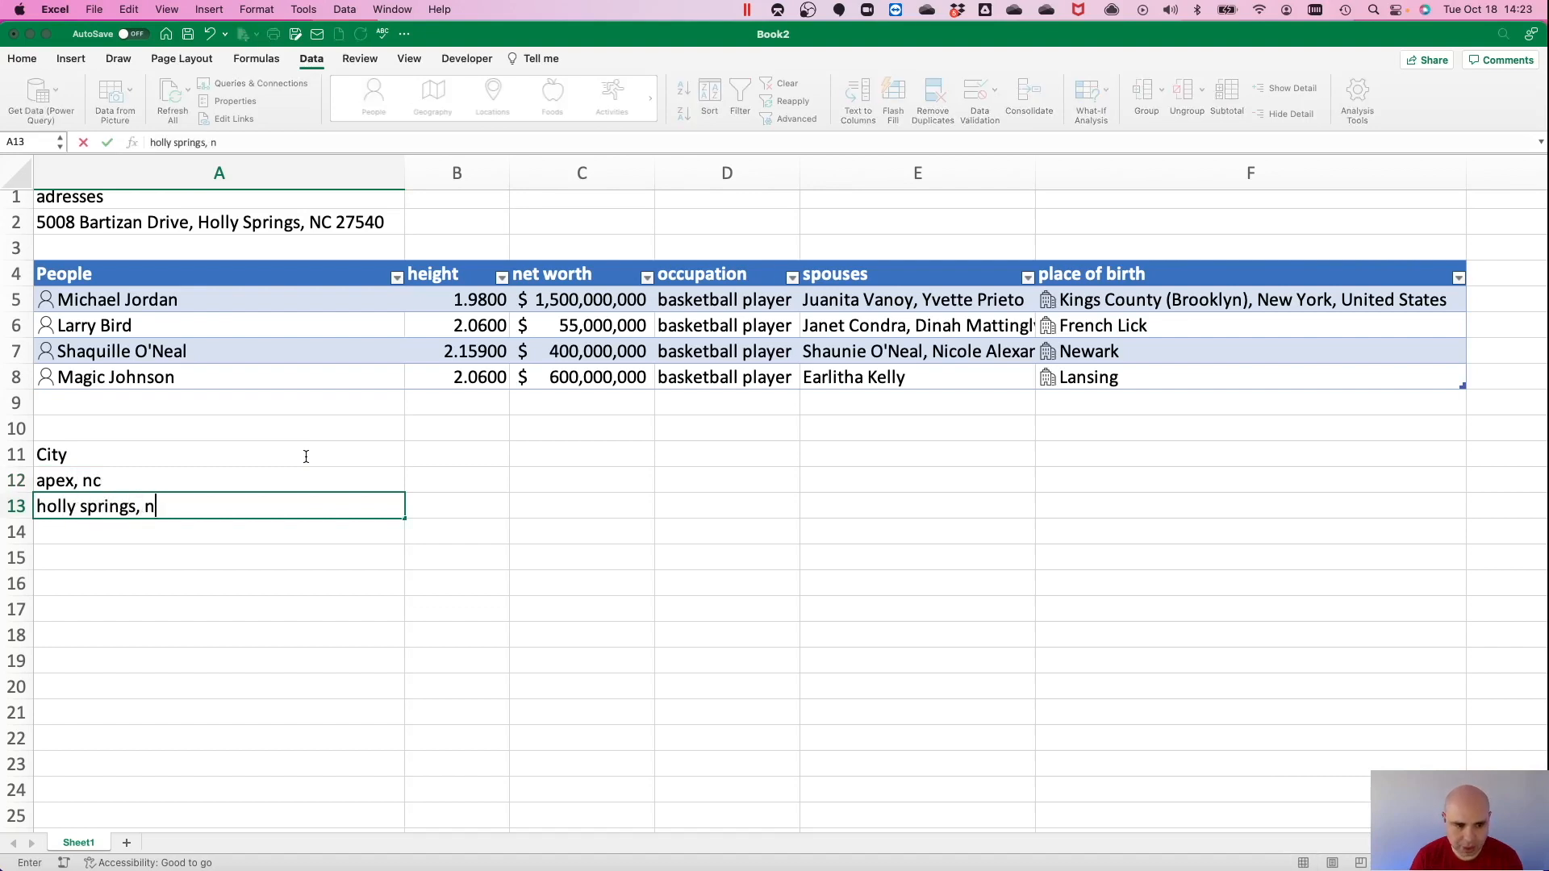
text(c)
key(Return)
text(cary, nc)
key(Return)
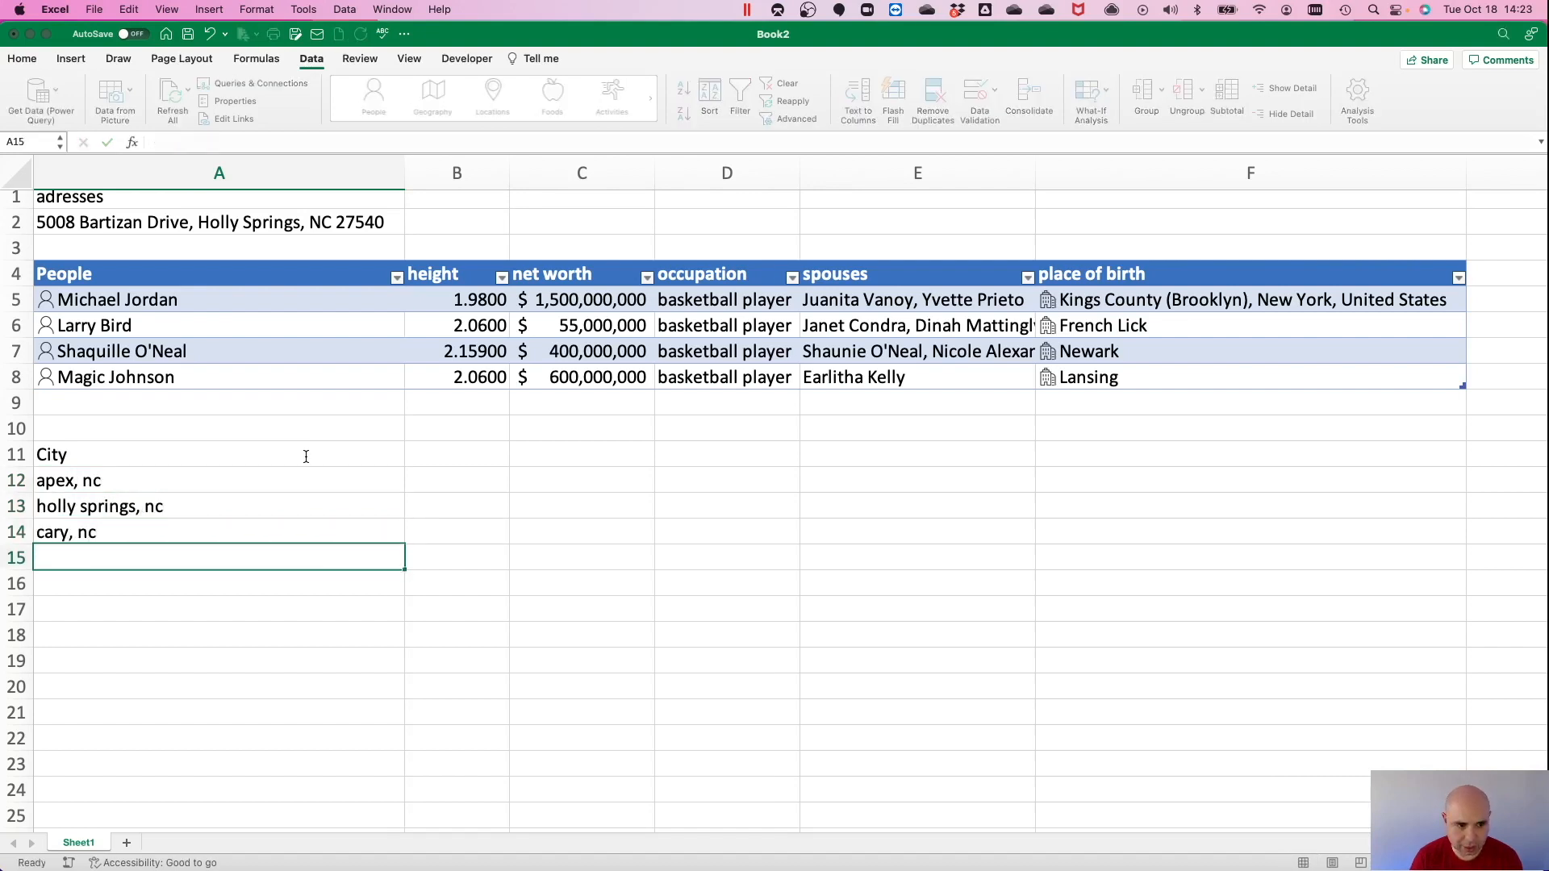
text(fuquay var)
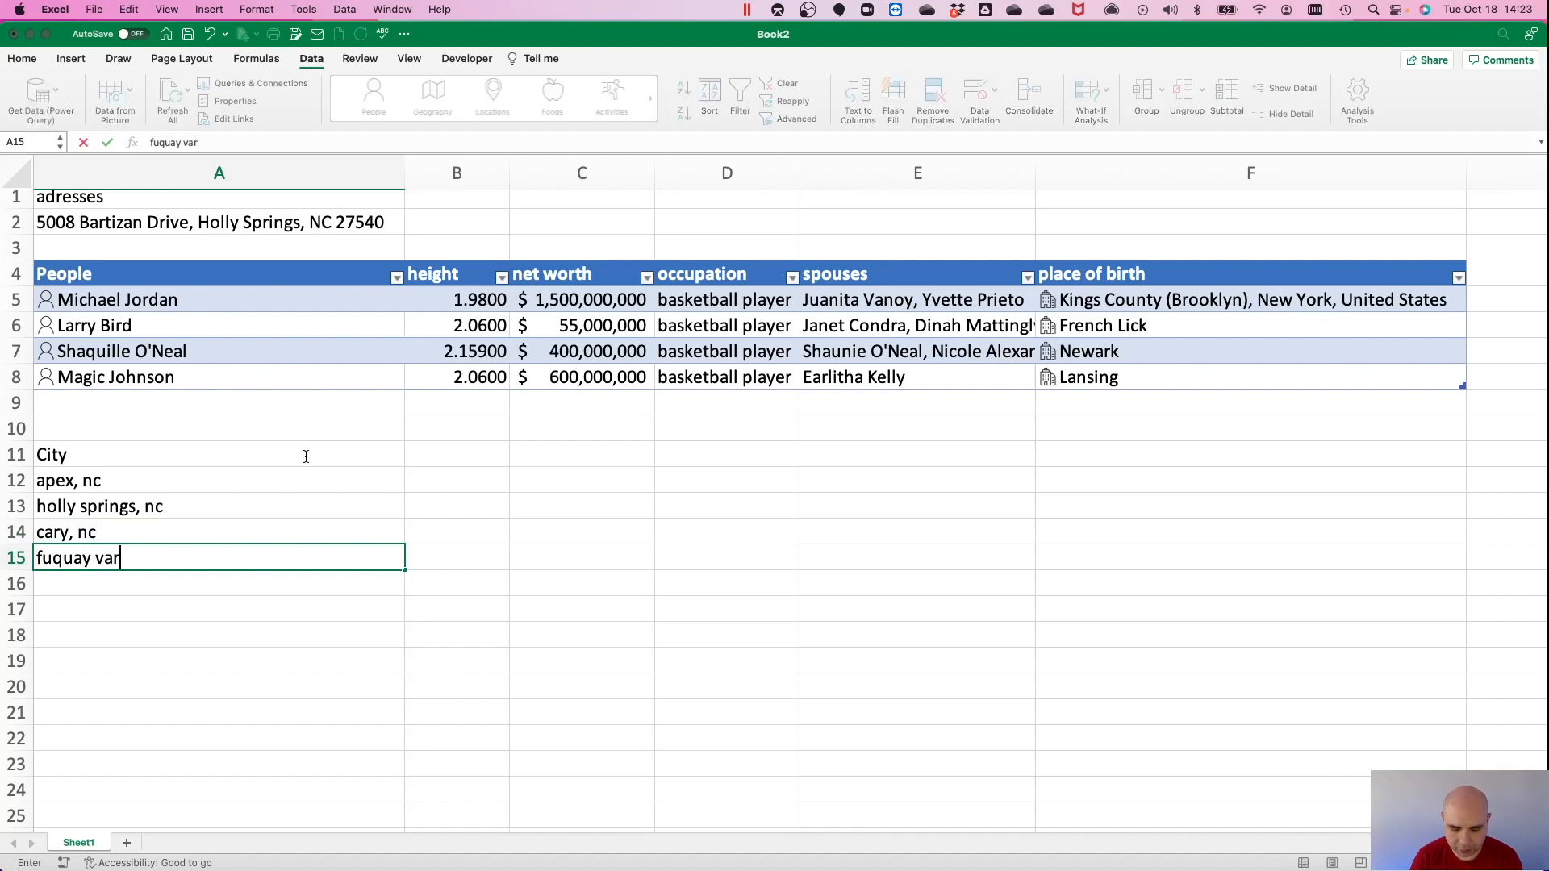
text(ina, nc)
key(Return)
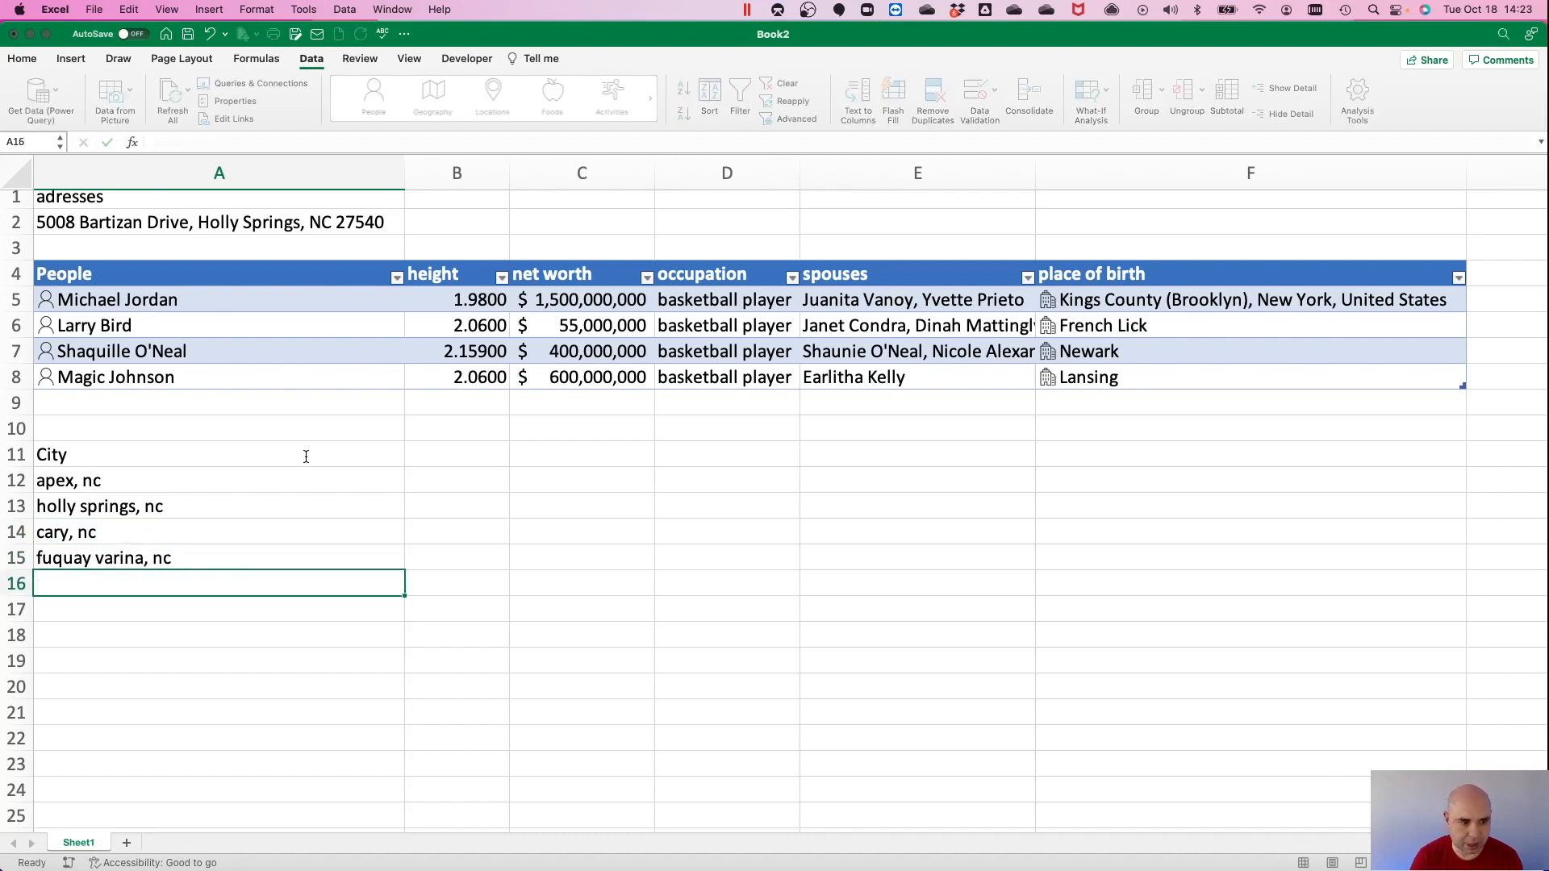
Convert the range A11:A15 into a table with headers and apply the Locations data type to its cities.
click(305, 457)
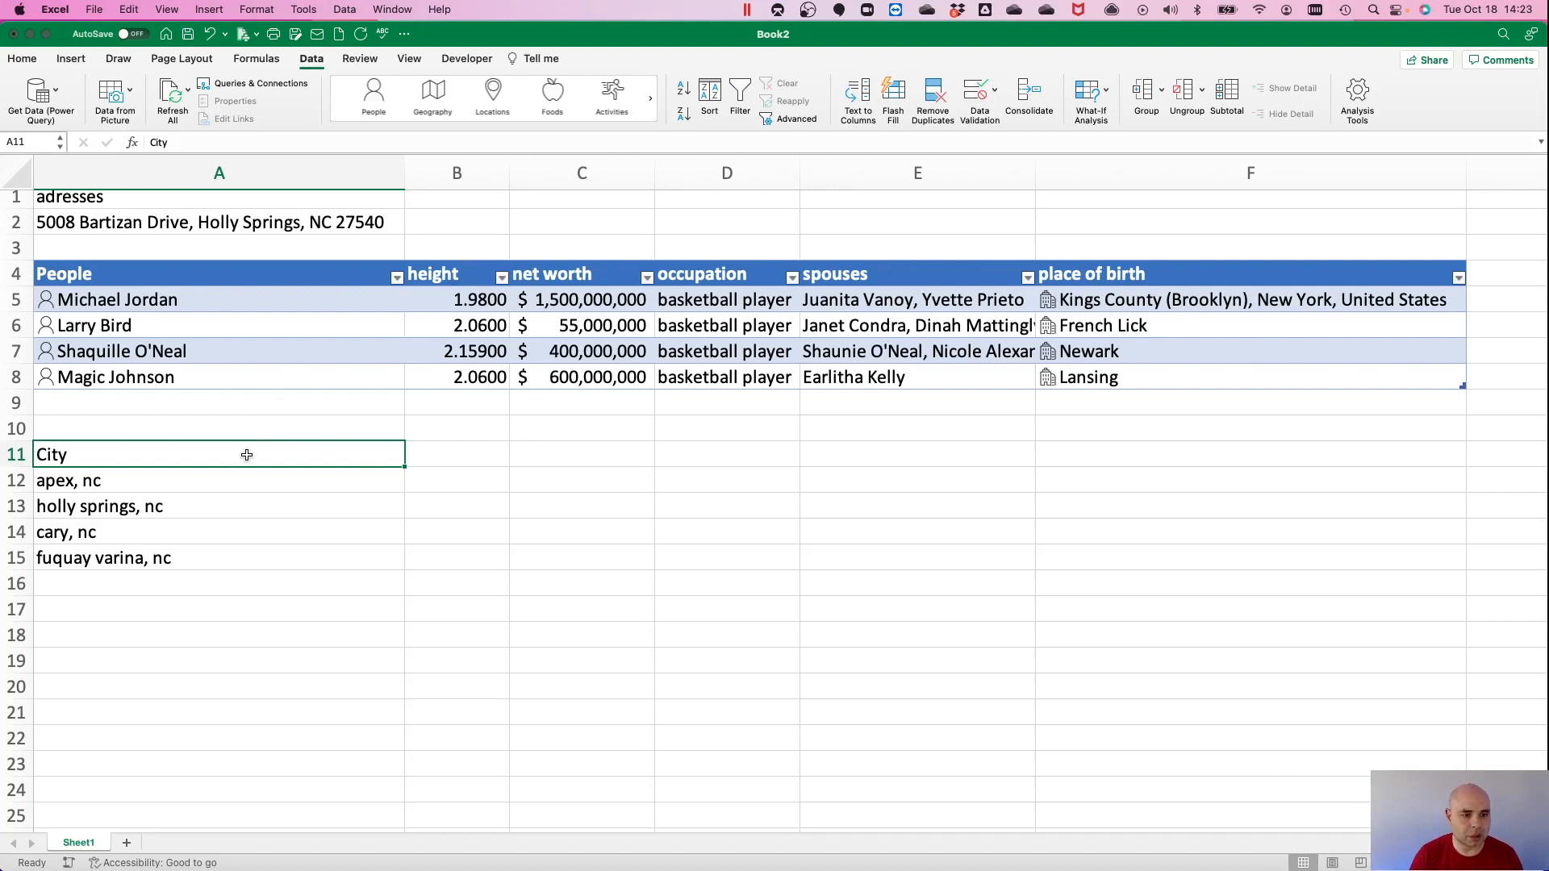
click(71, 60)
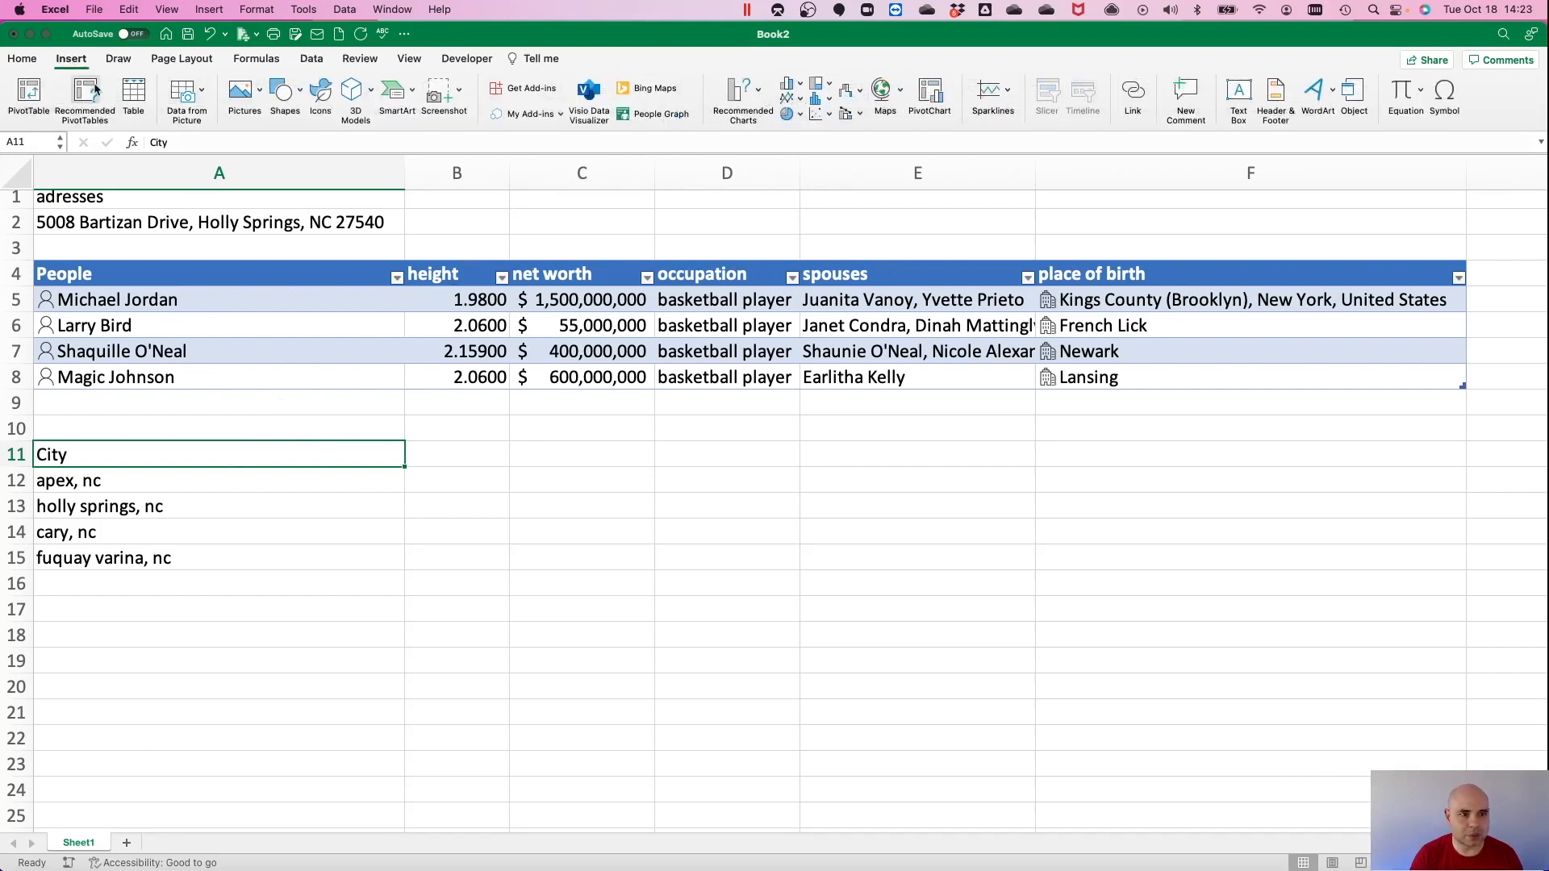
click(137, 97)
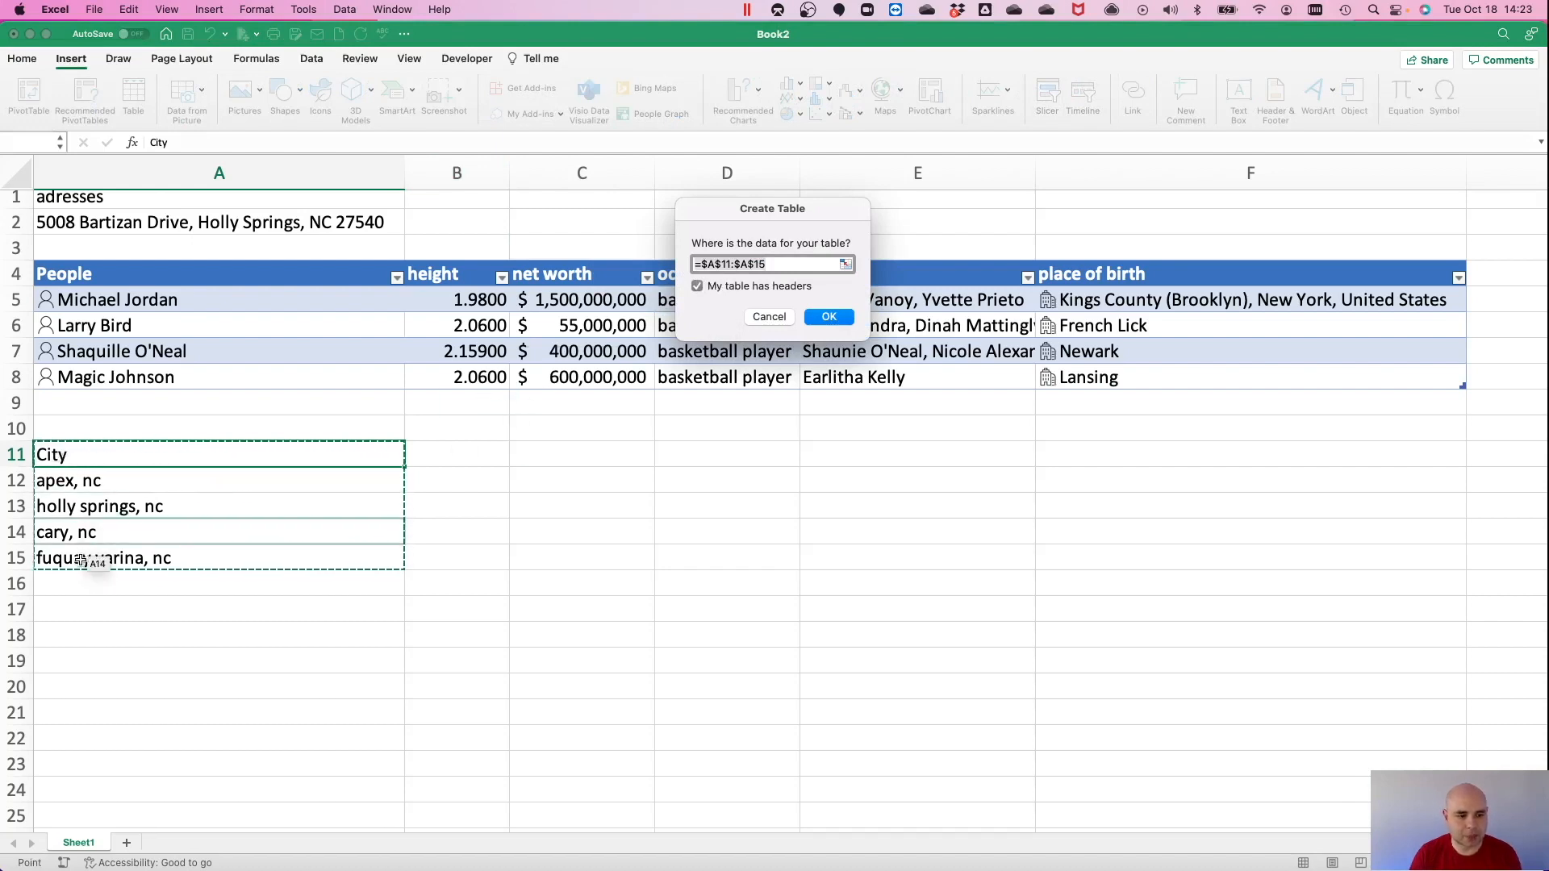
click(814, 319)
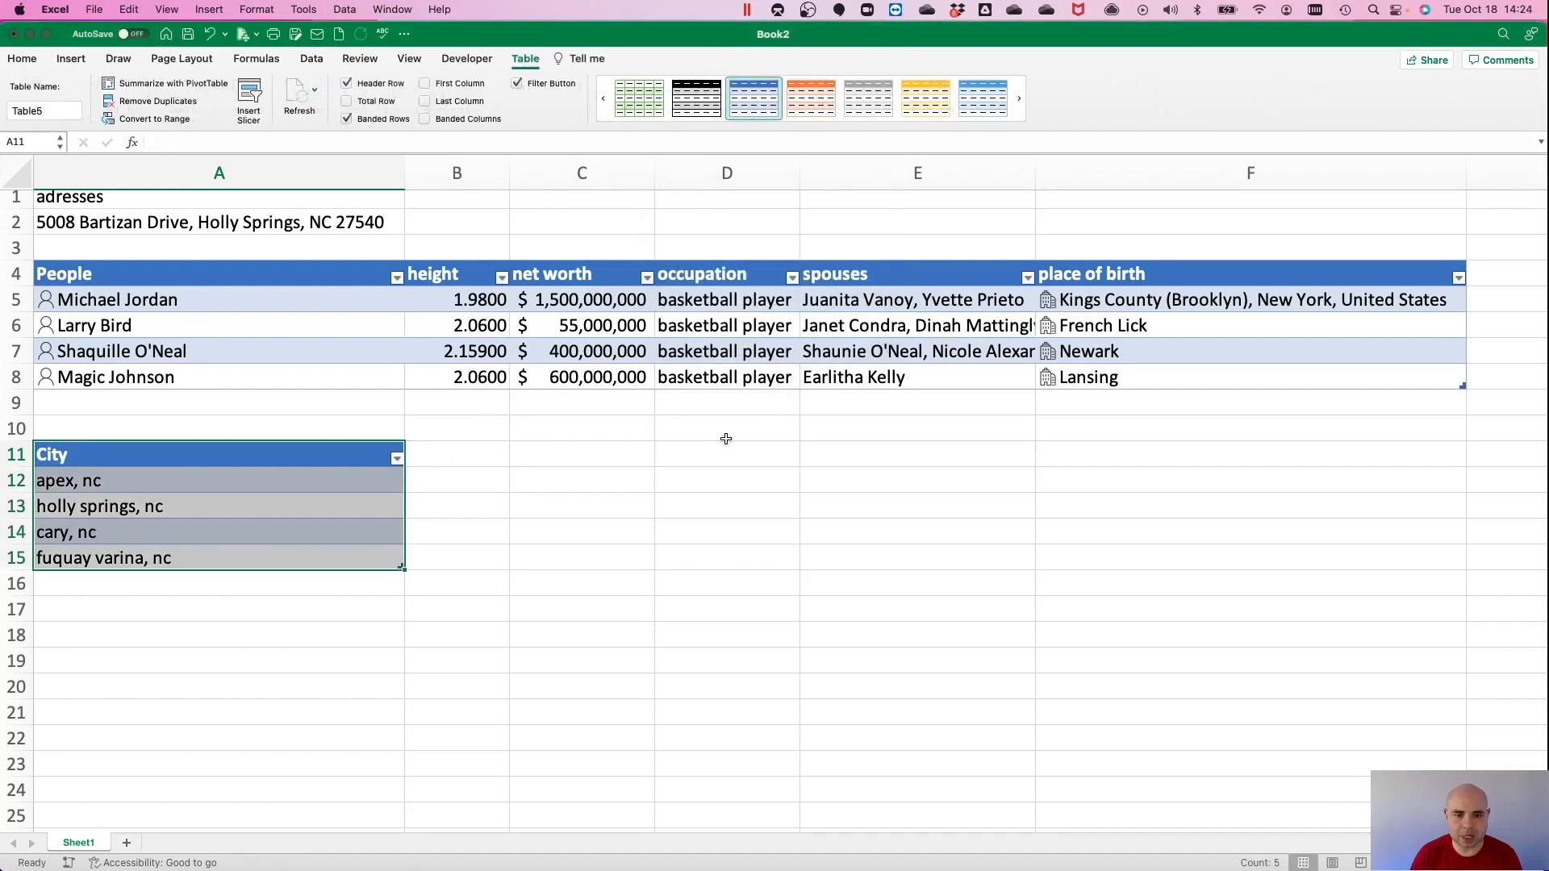
click(315, 61)
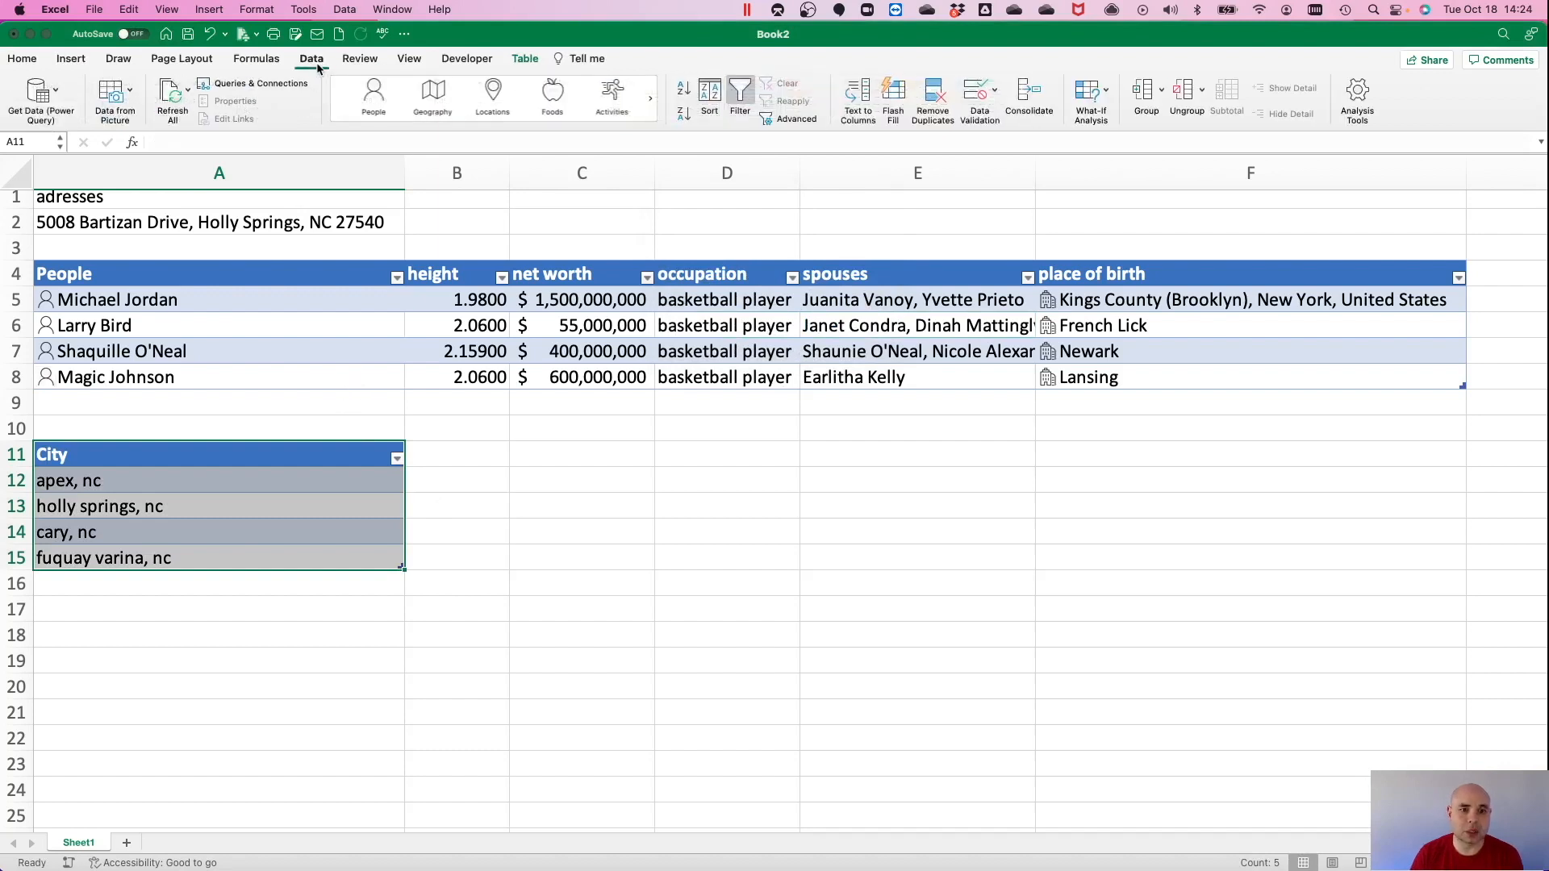
click(492, 96)
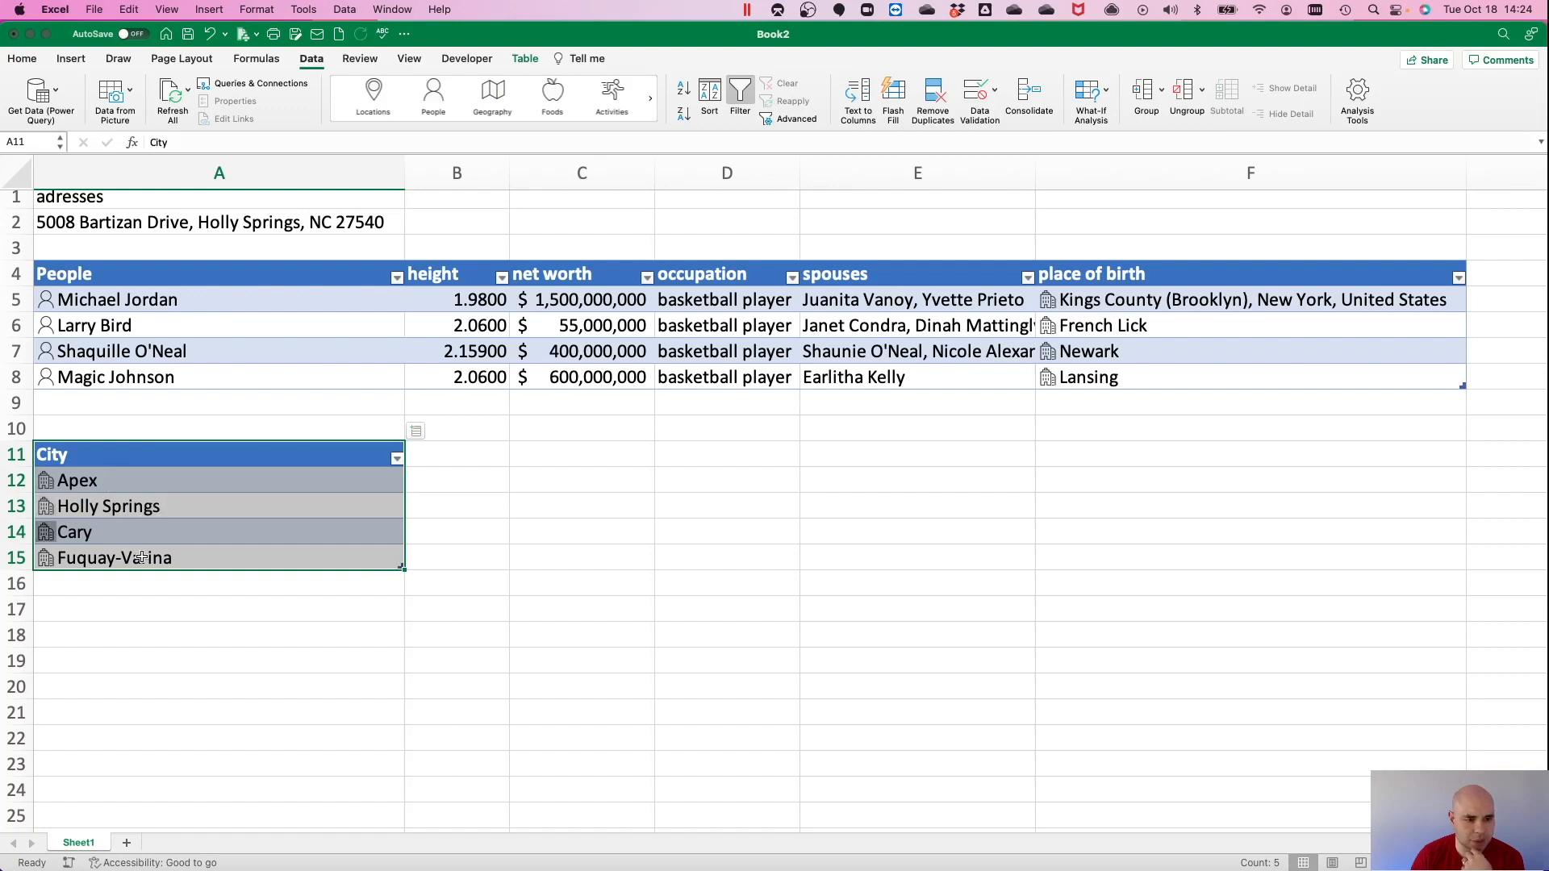
Add an unemployment rate column from the linked location data to the City table.
click(73, 531)
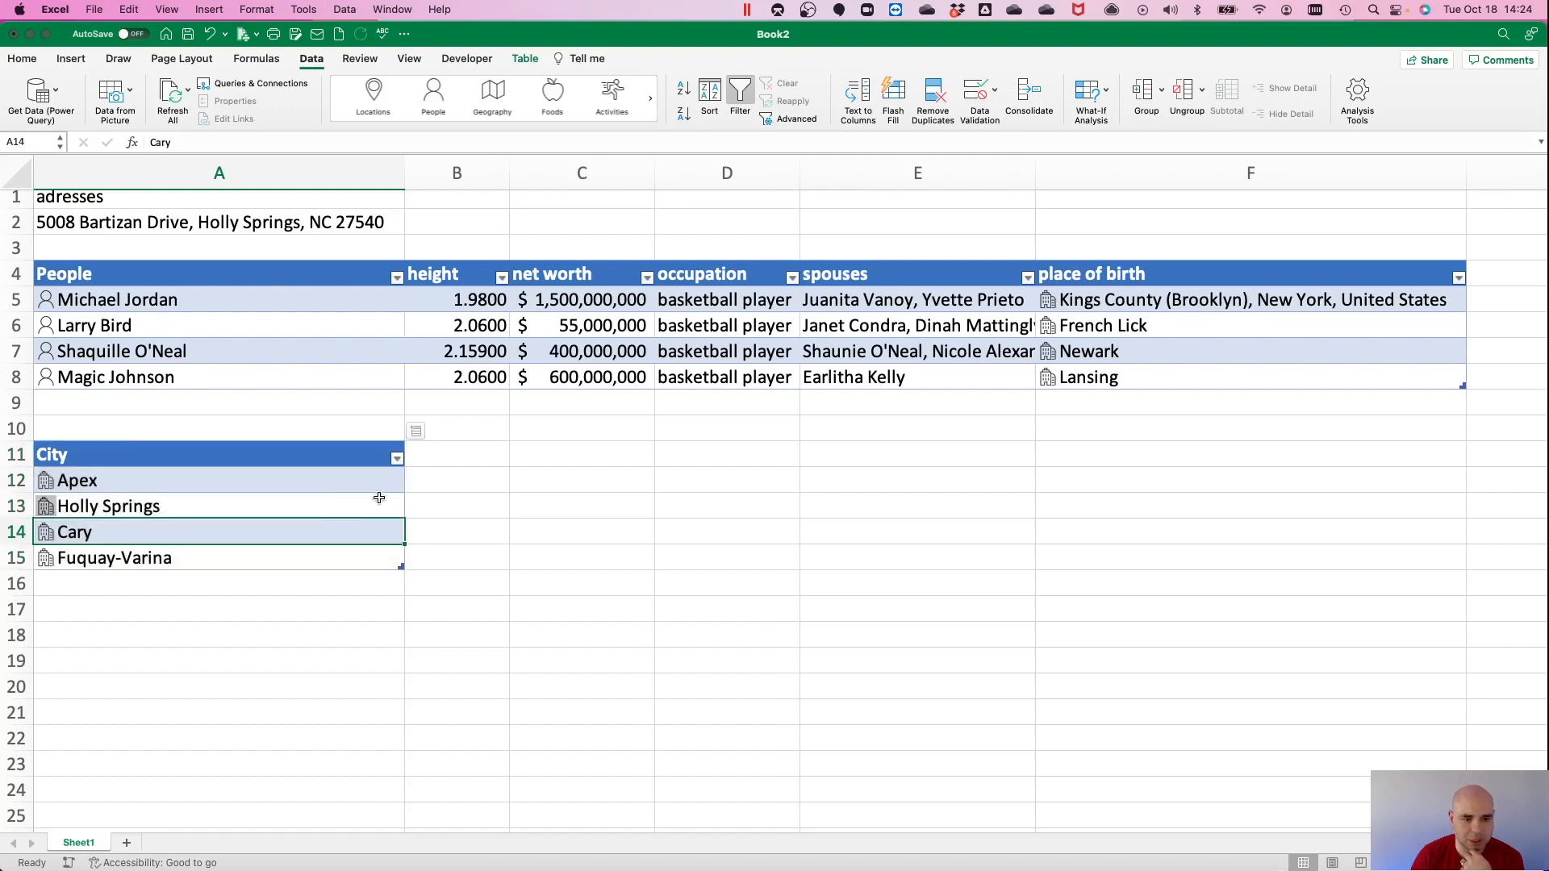
click(426, 435)
click(376, 475)
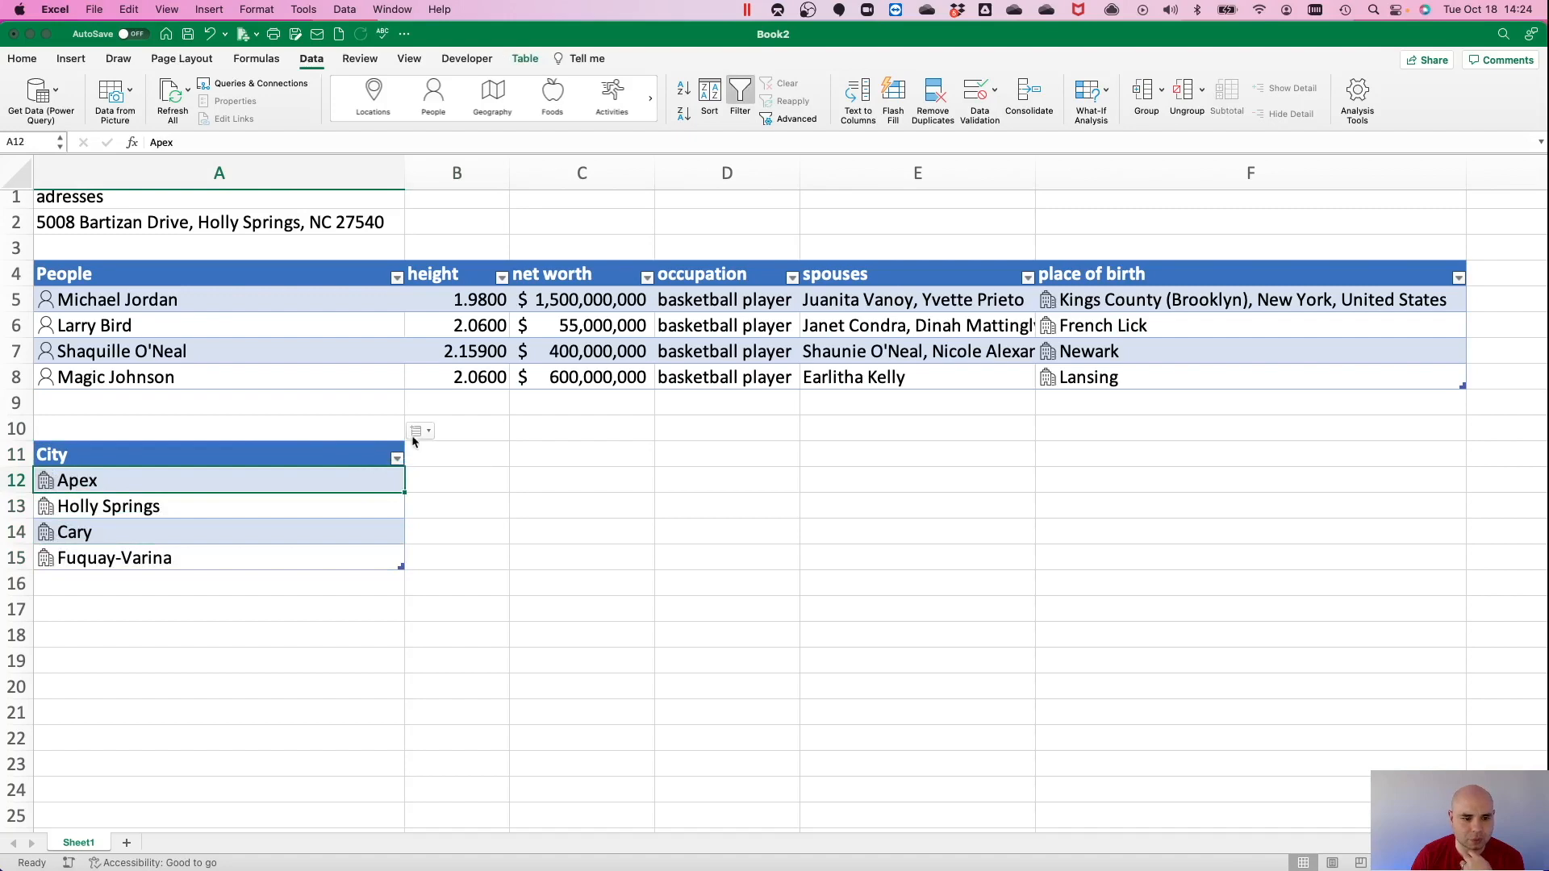
click(418, 432)
scroll(495, 557, down, 3)
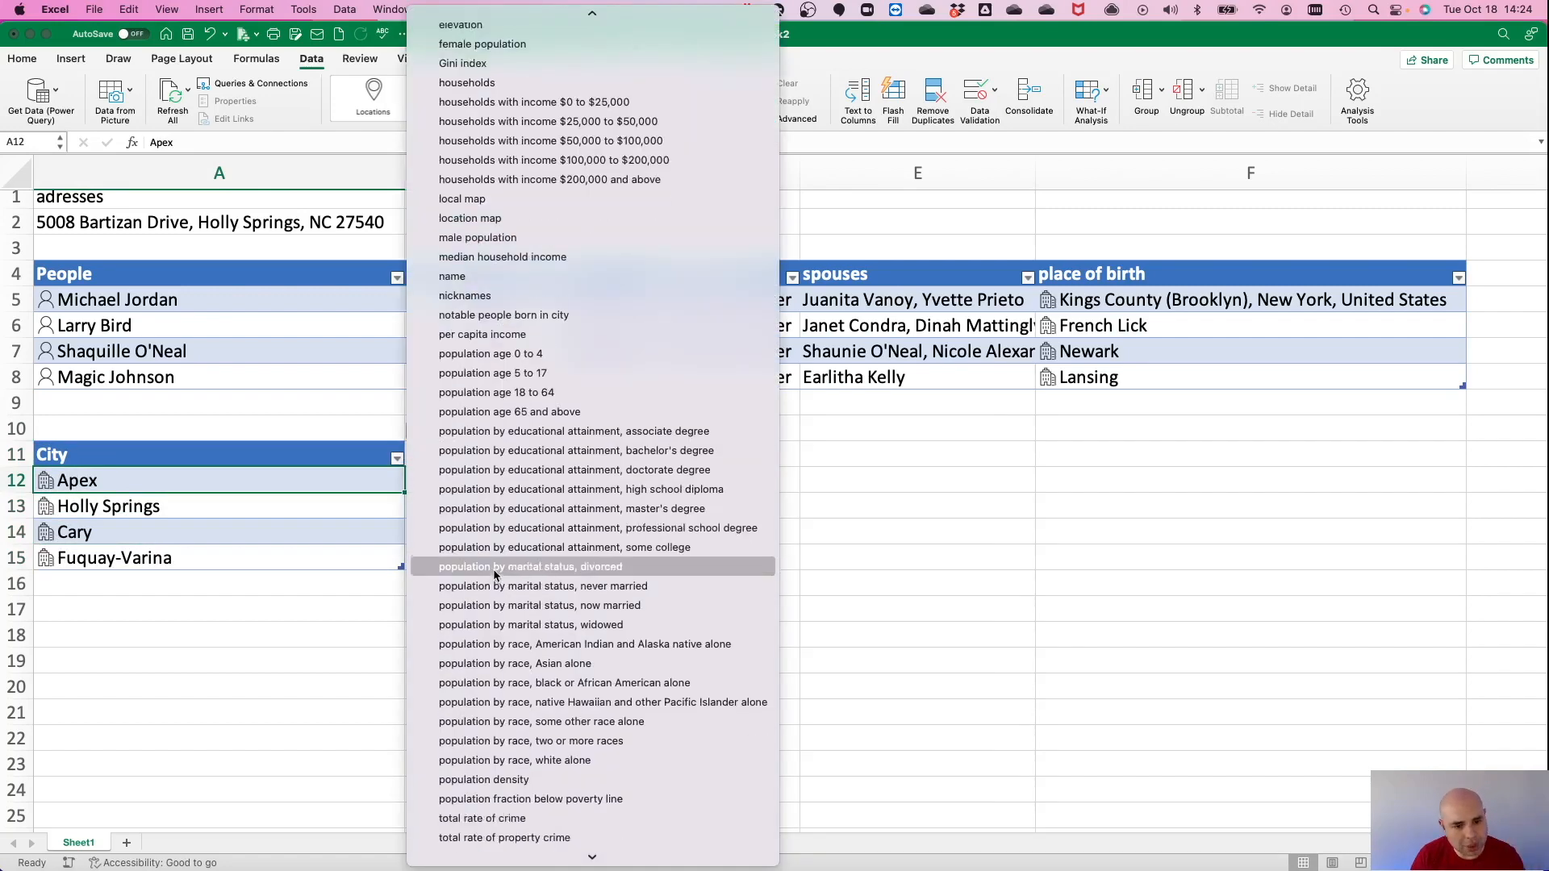
scroll(495, 574, down, 3)
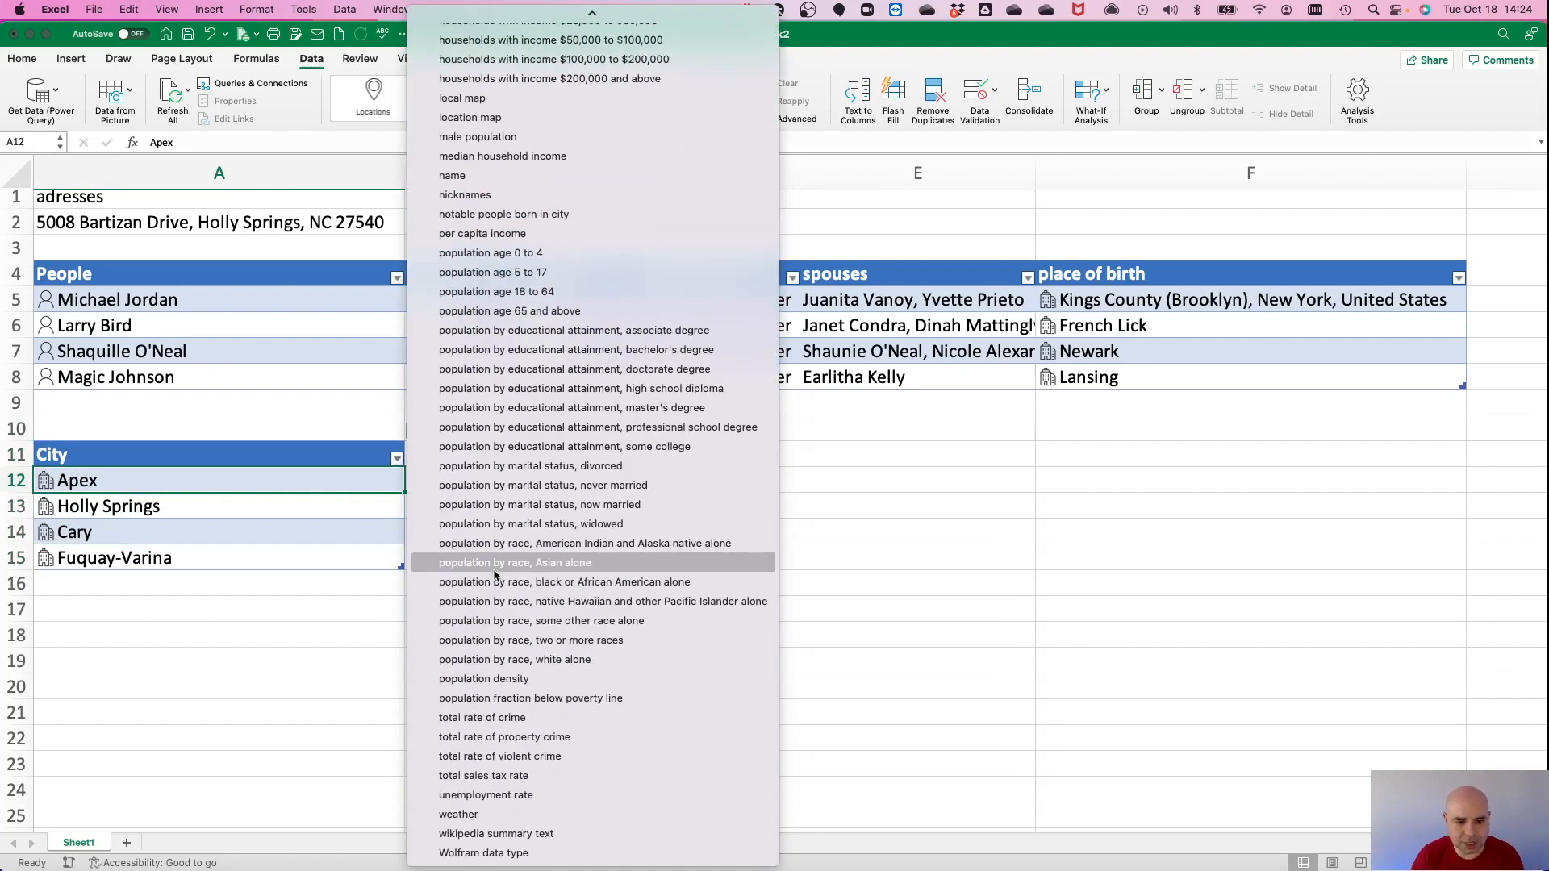
click(496, 796)
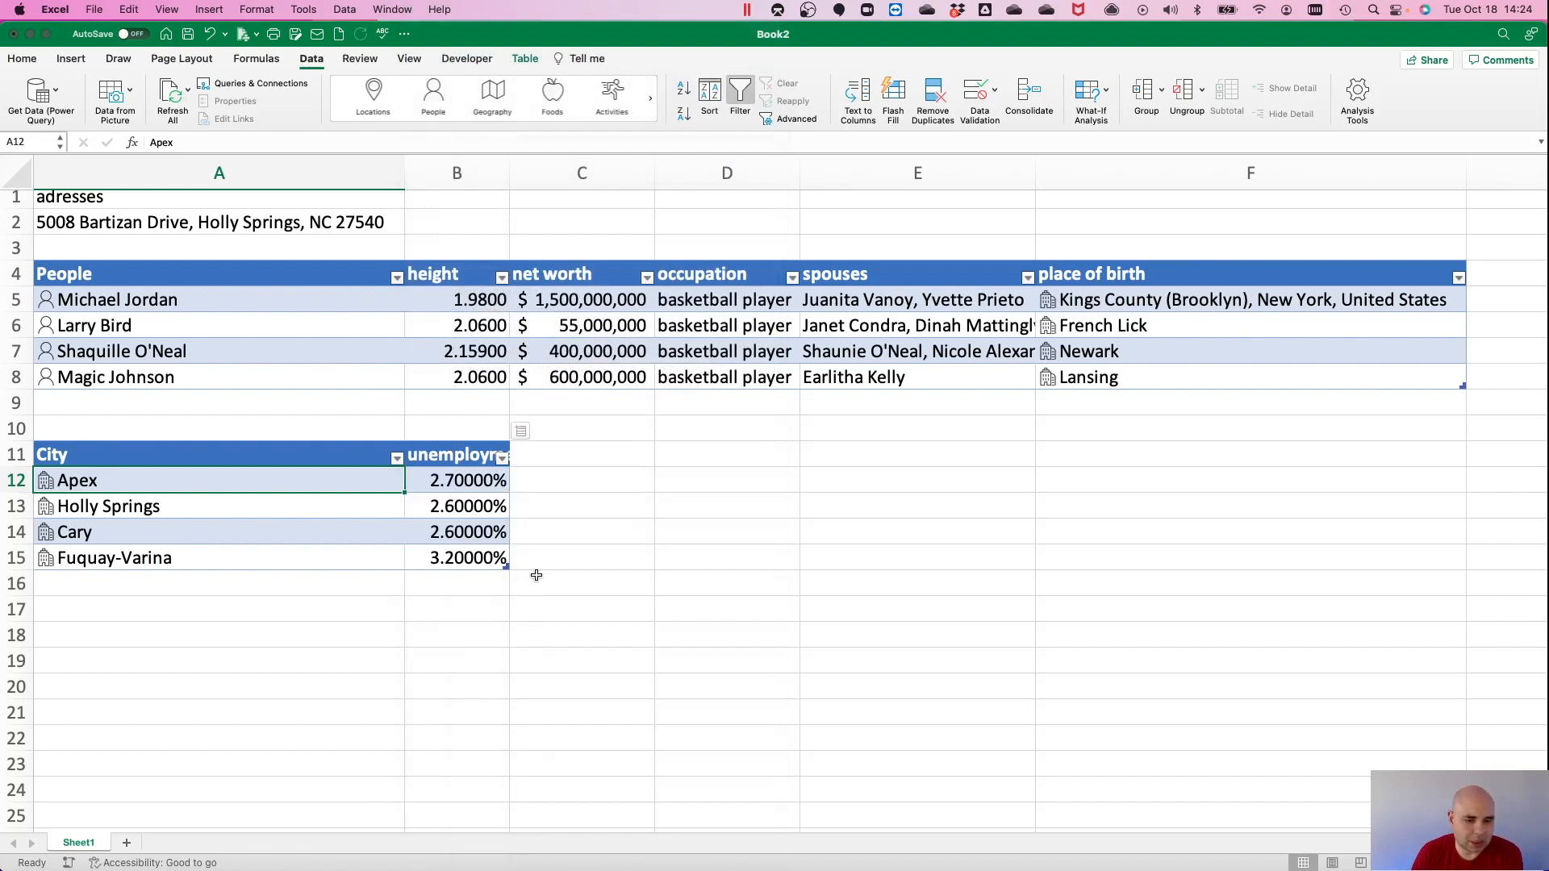
Extend the City table with the city population and households fields.
click(523, 434)
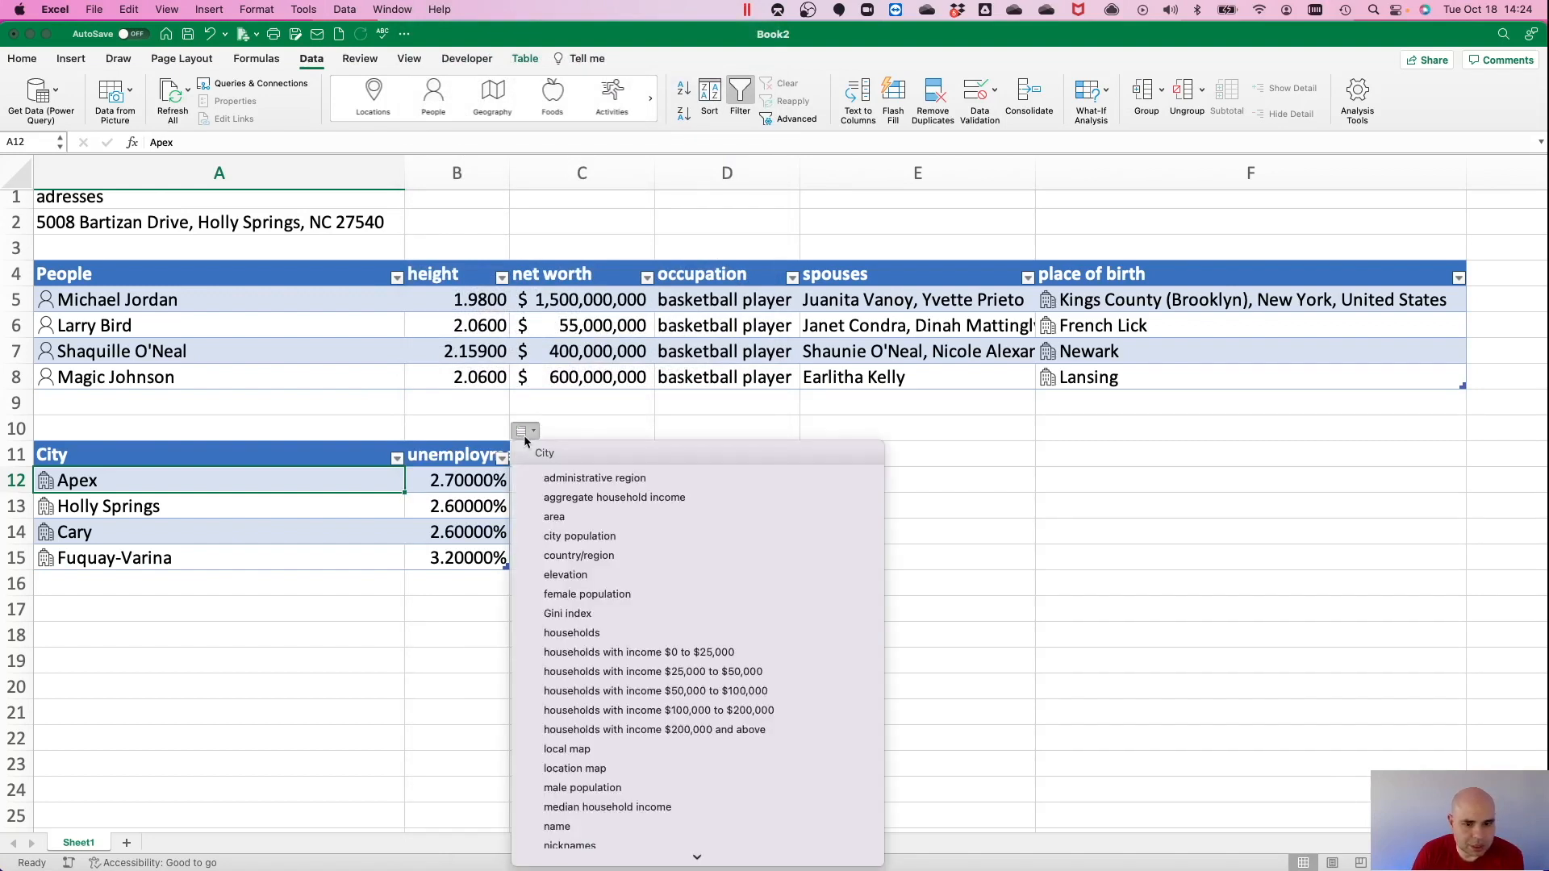
click(558, 535)
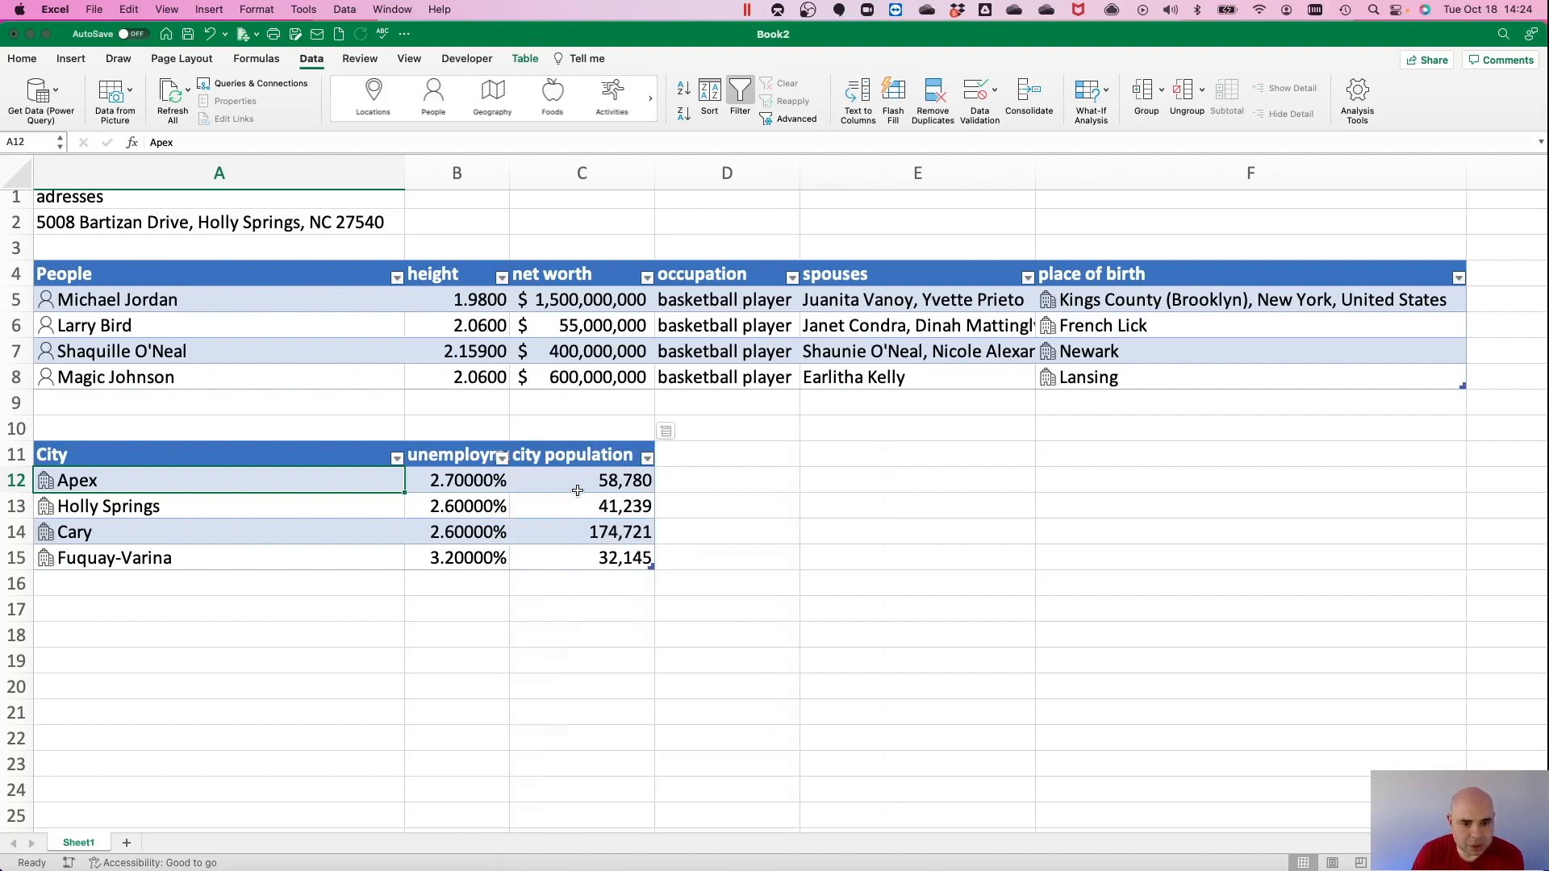
click(669, 432)
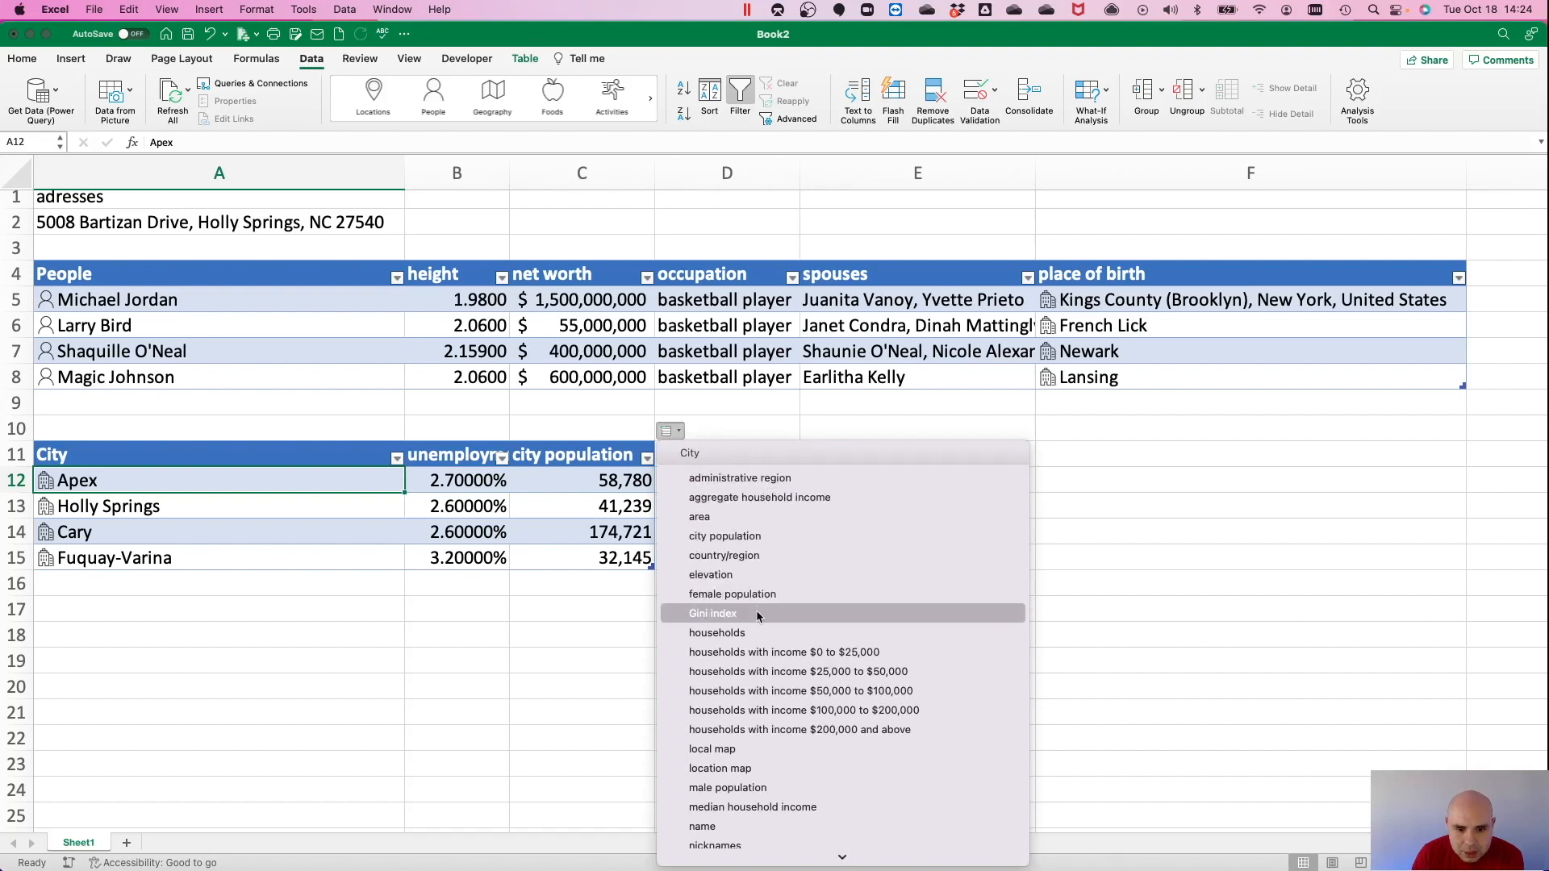
click(755, 631)
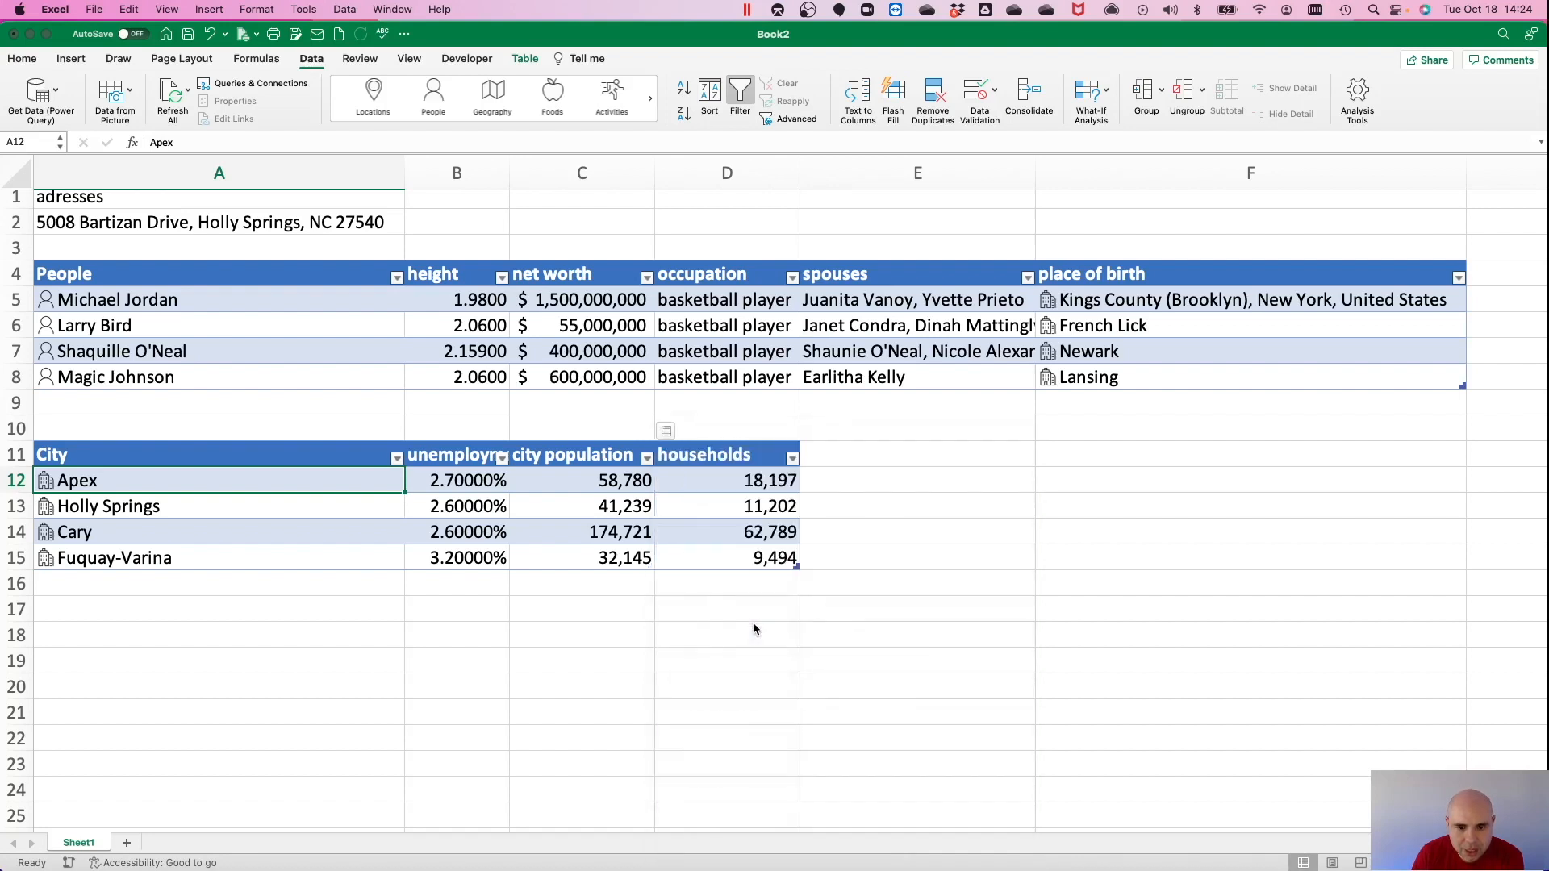
Add columns for households with income $0 to $25,000 and households with income $25,000 to $50,000 to the City table.
click(813, 431)
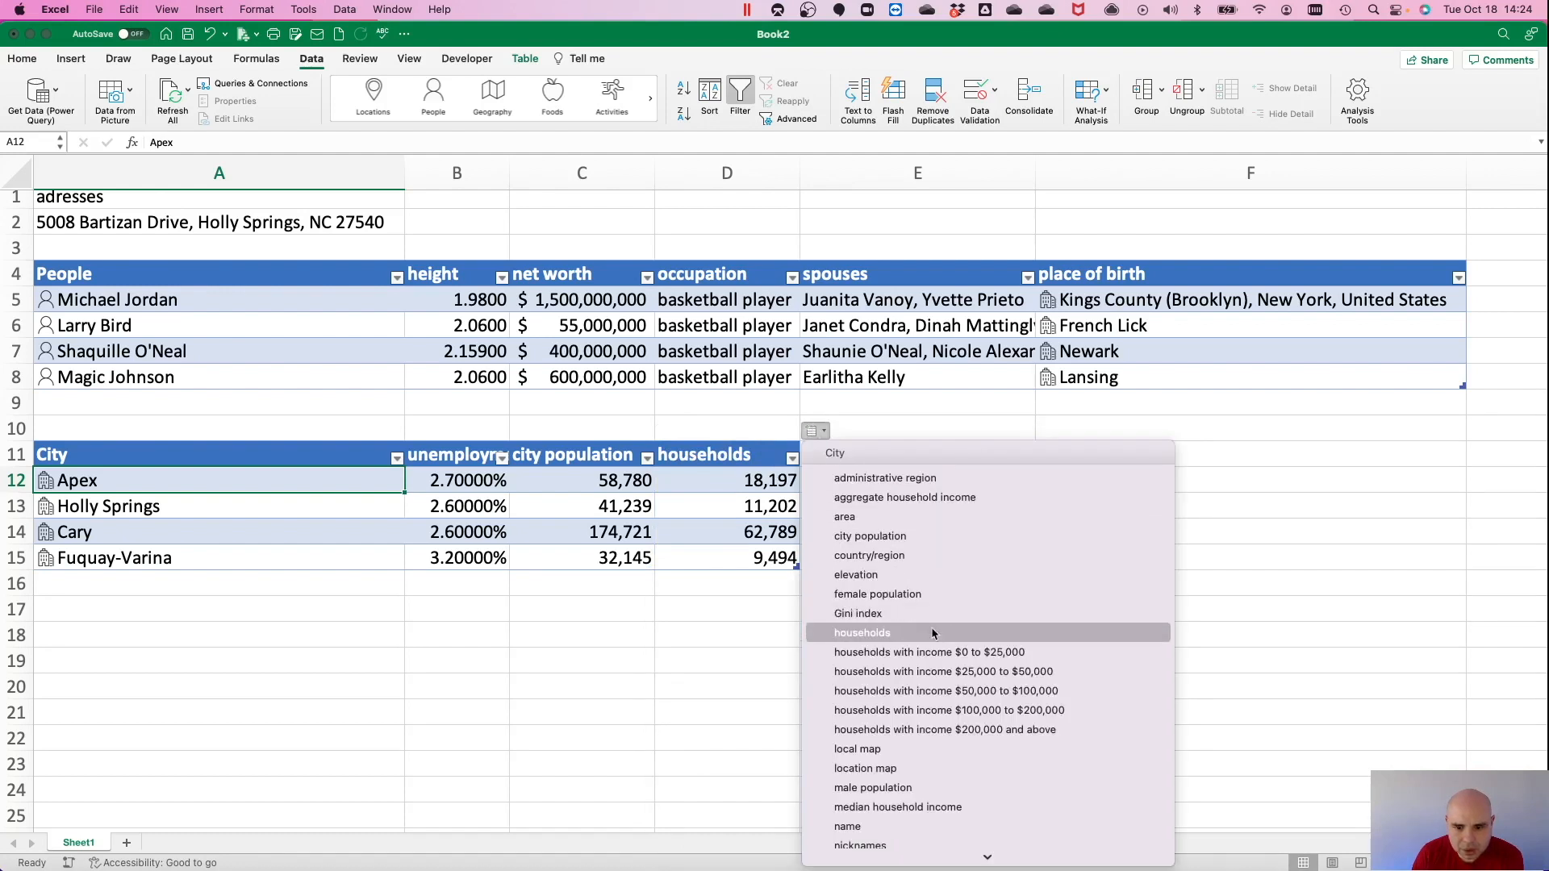
click(955, 654)
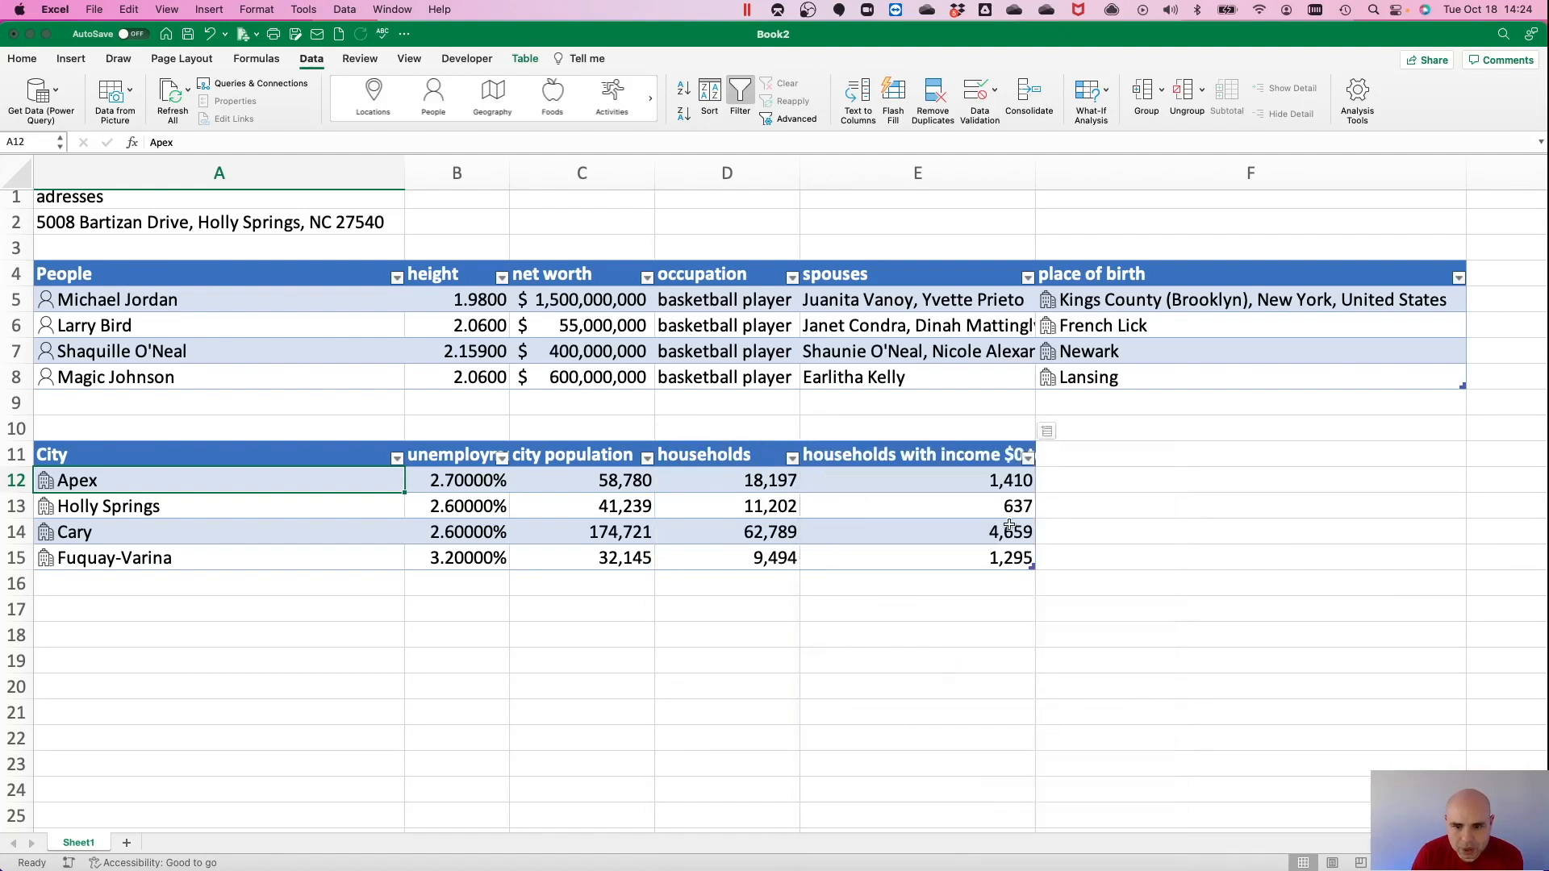
click(1046, 430)
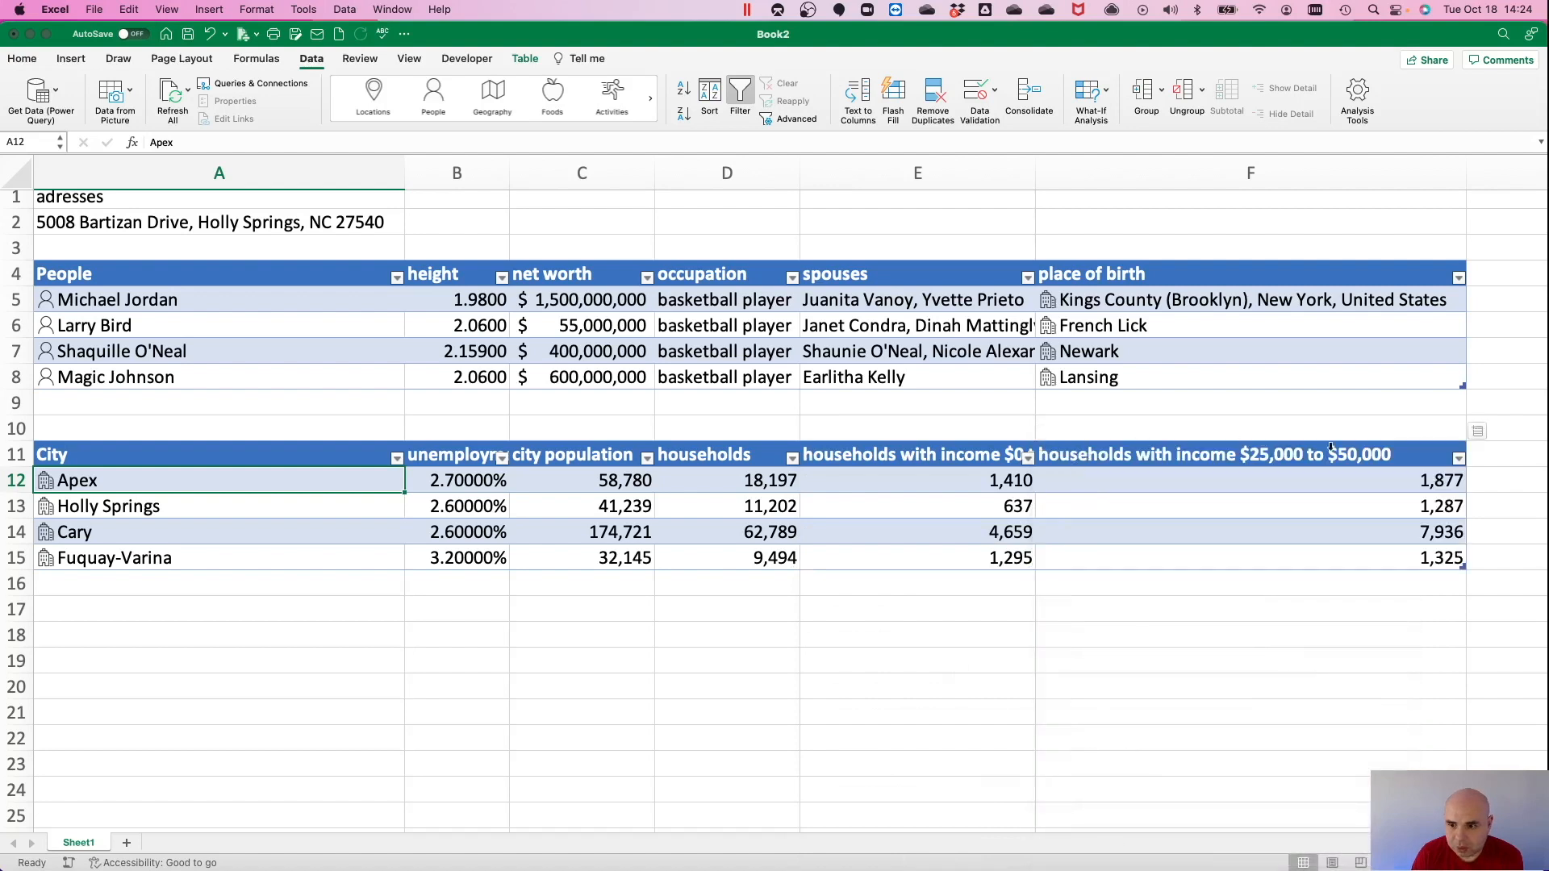
scroll(1163, 495, right, 3)
scroll(1162, 496, left, 3)
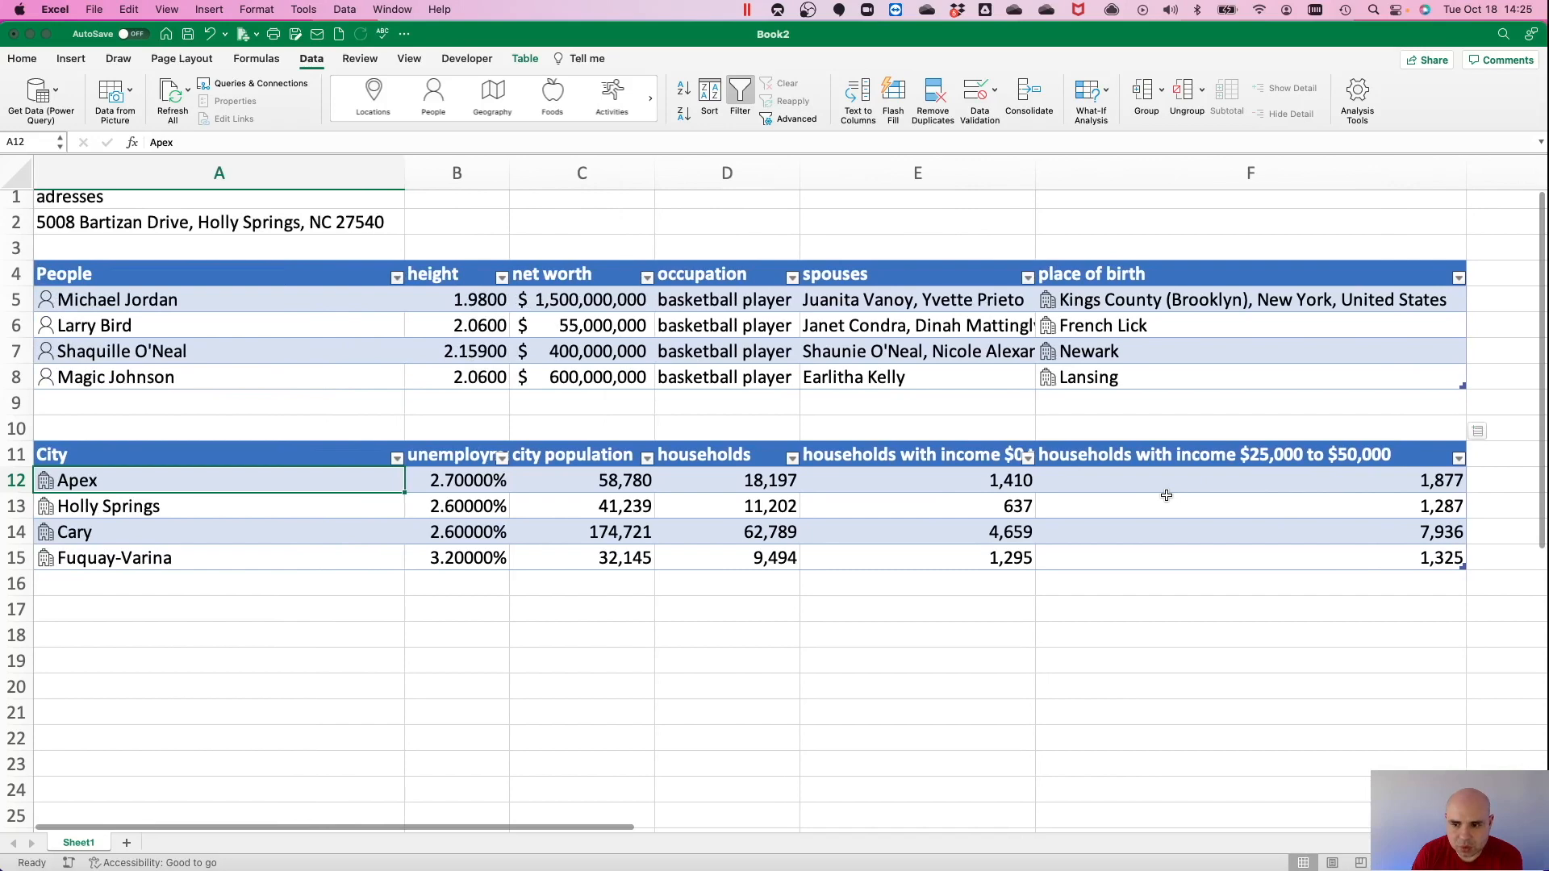
Add the median household income and total rate of crime fields as the last columns of the City table.
click(1477, 432)
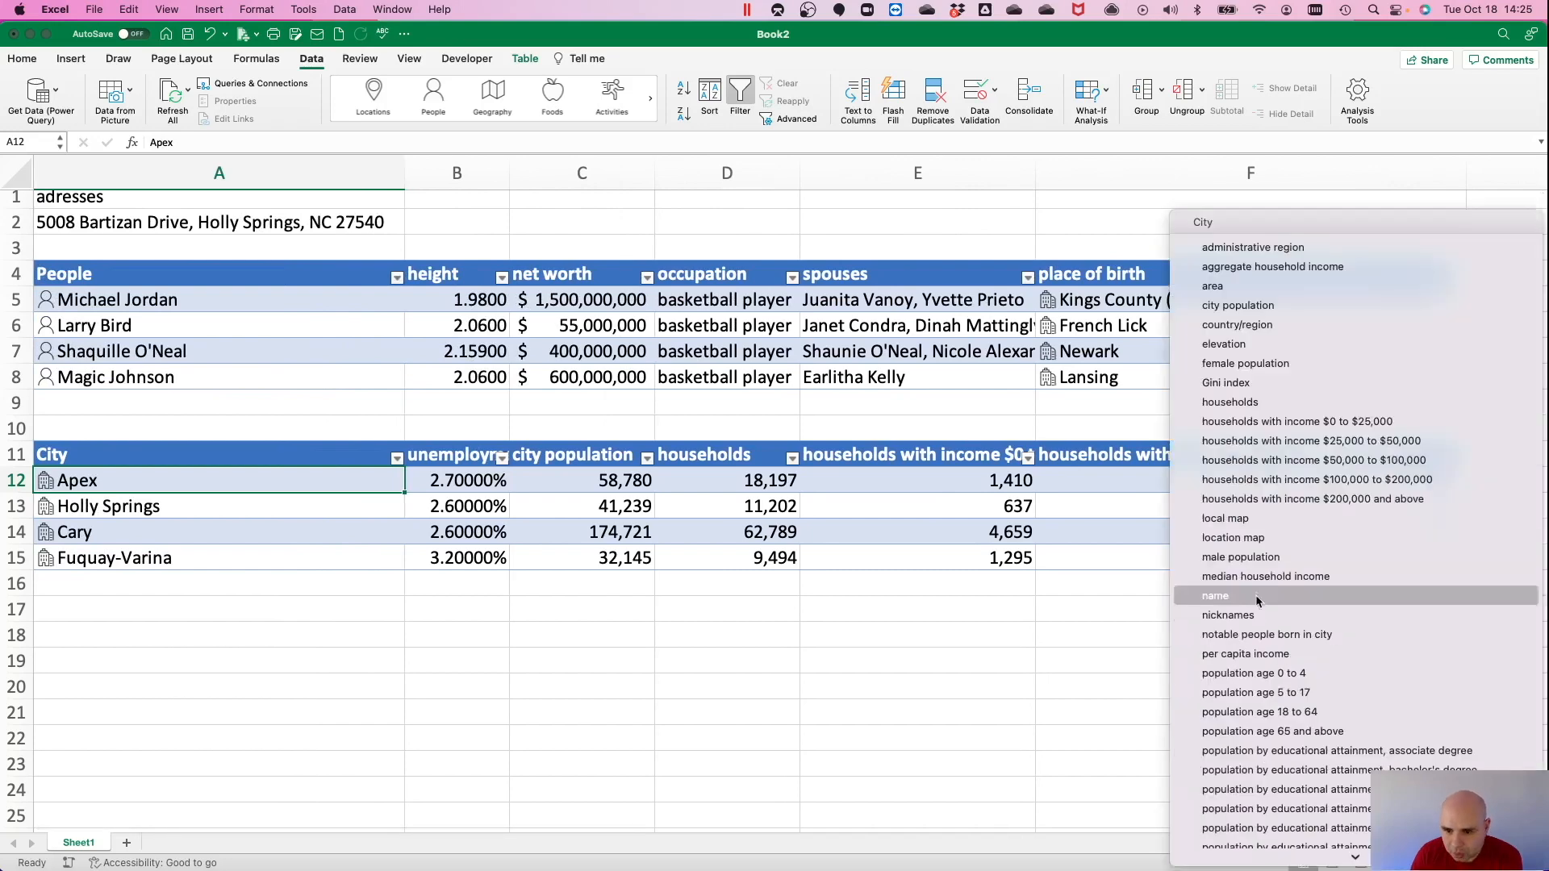
click(1256, 577)
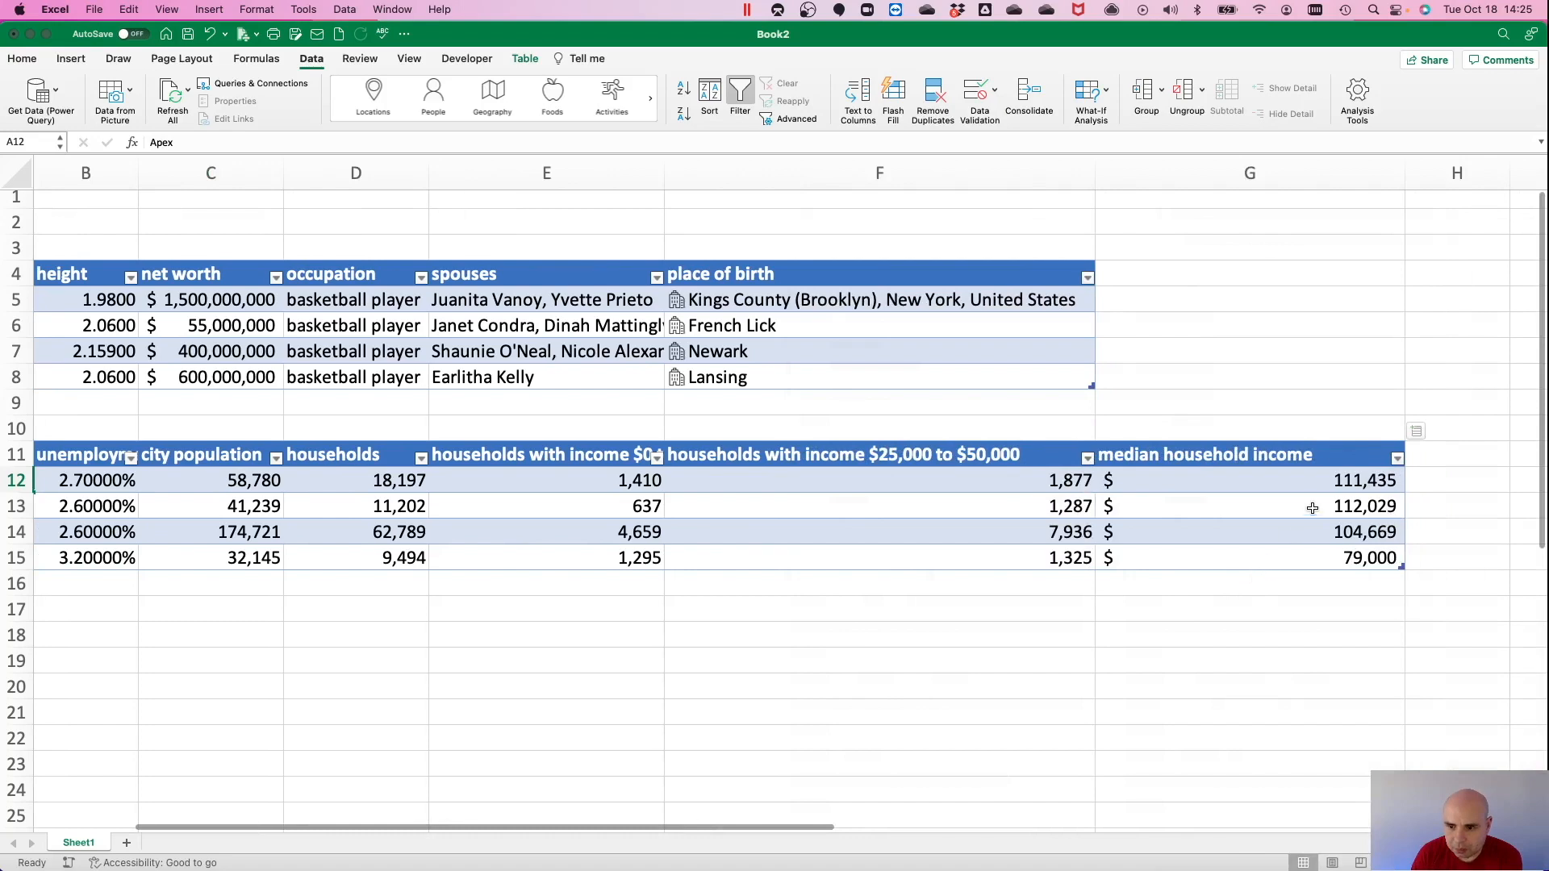
click(1416, 431)
scroll(1308, 720, down, 5)
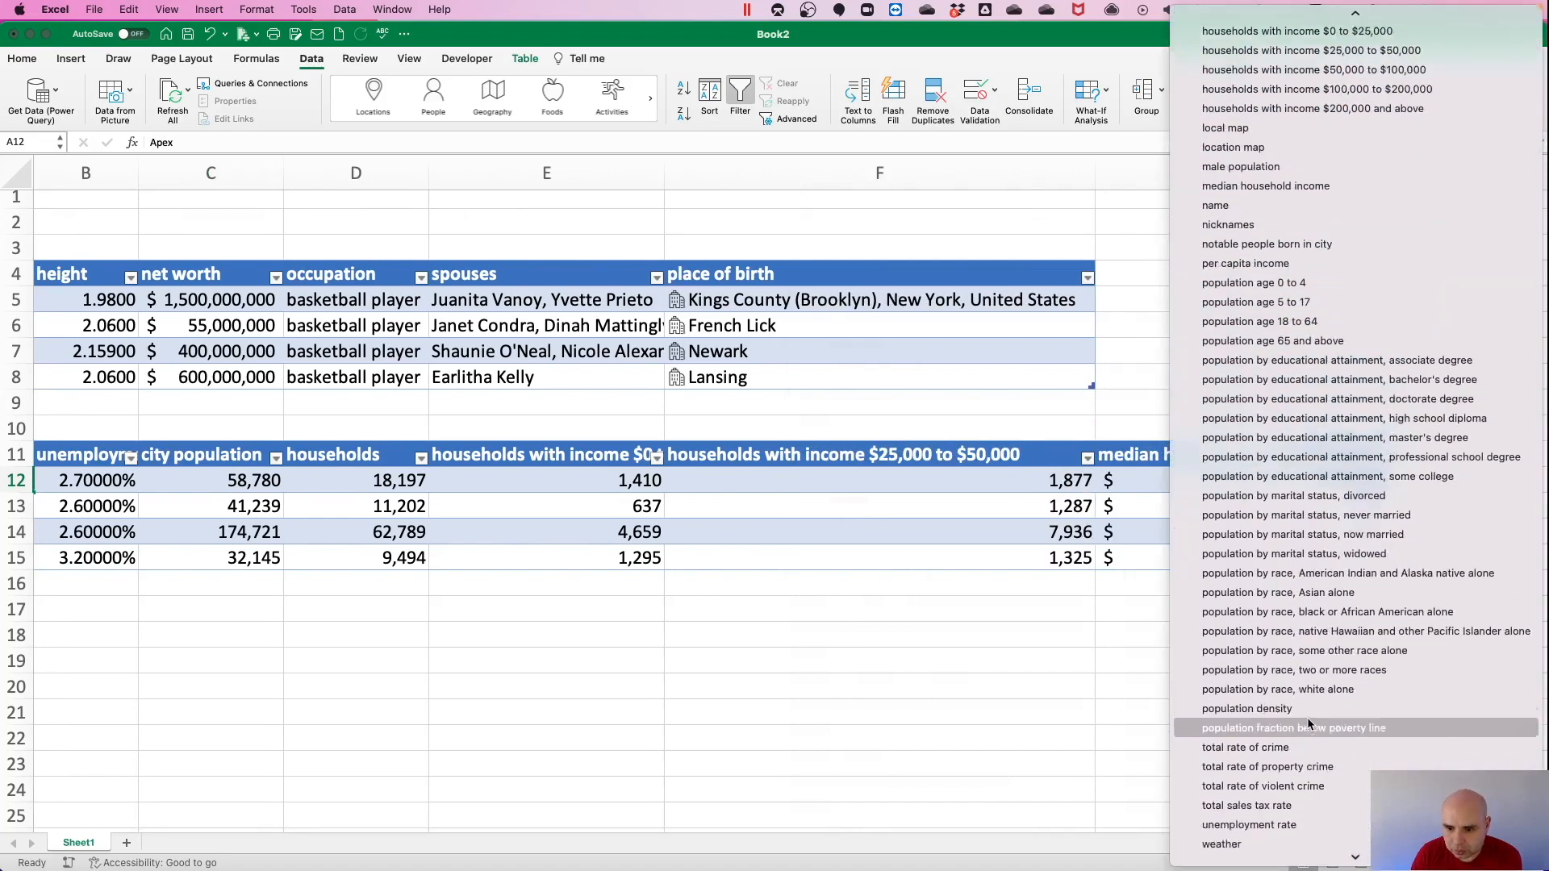
scroll(1314, 549, up, 5)
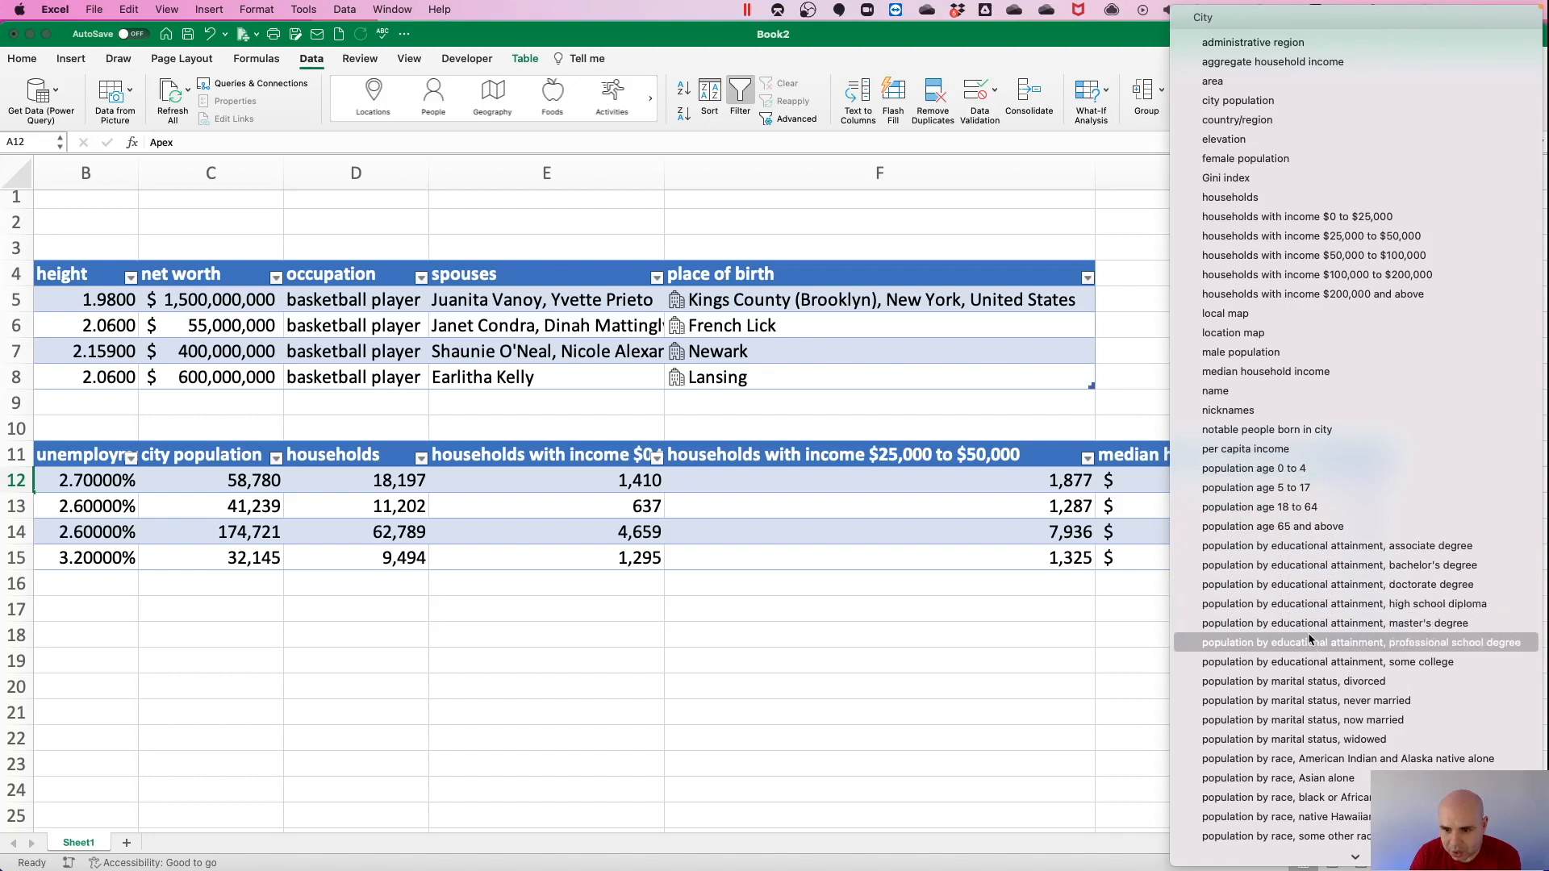
scroll(1308, 639, down, 2)
scroll(1311, 635, down, 3)
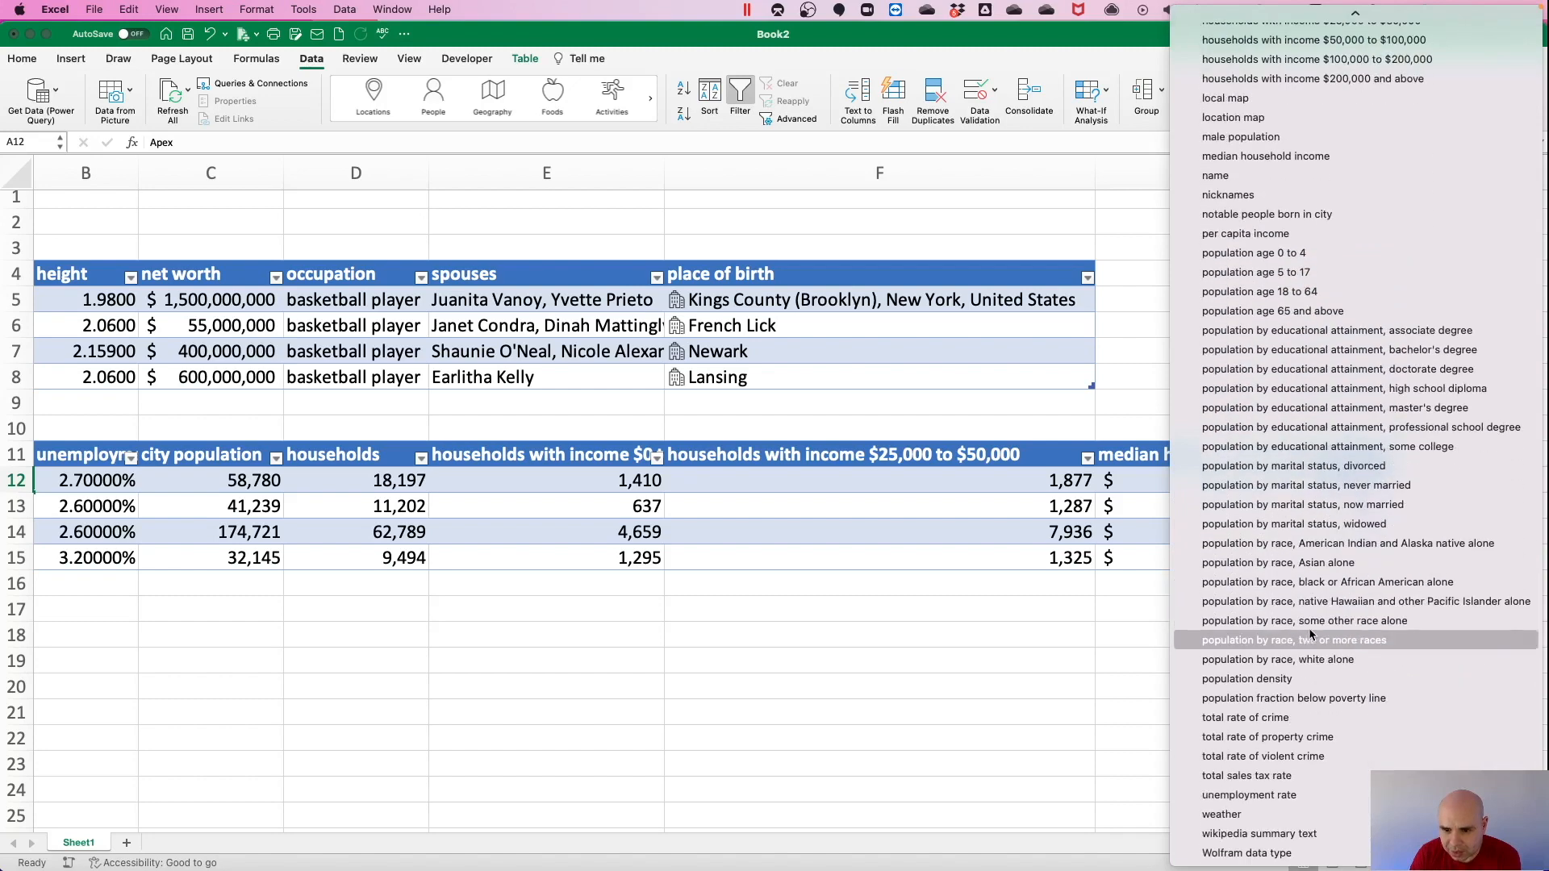
click(1288, 725)
click(1422, 558)
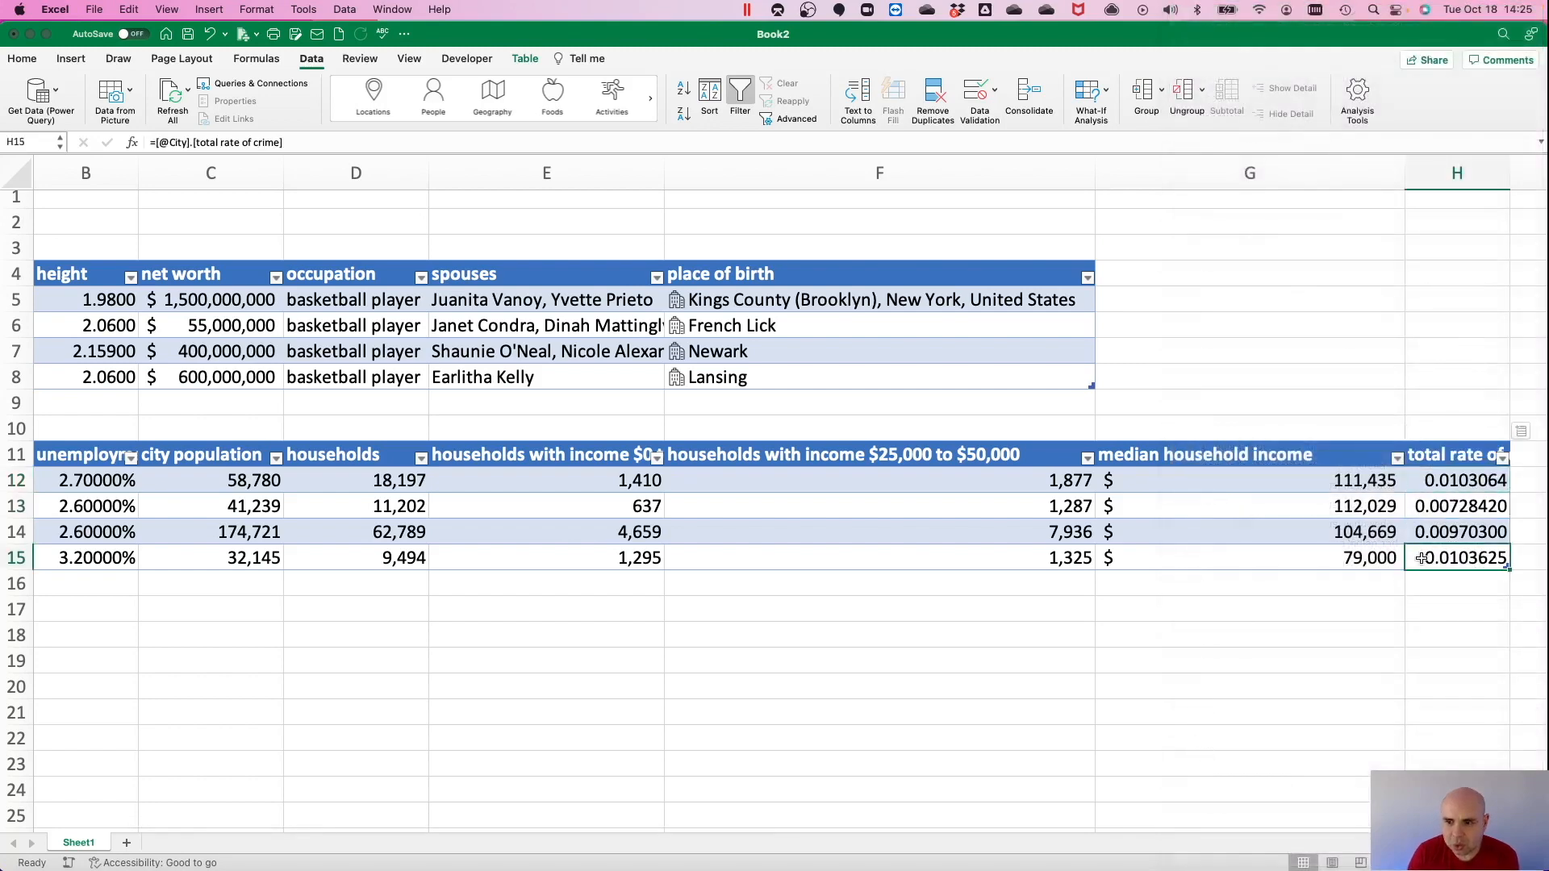
click(1436, 456)
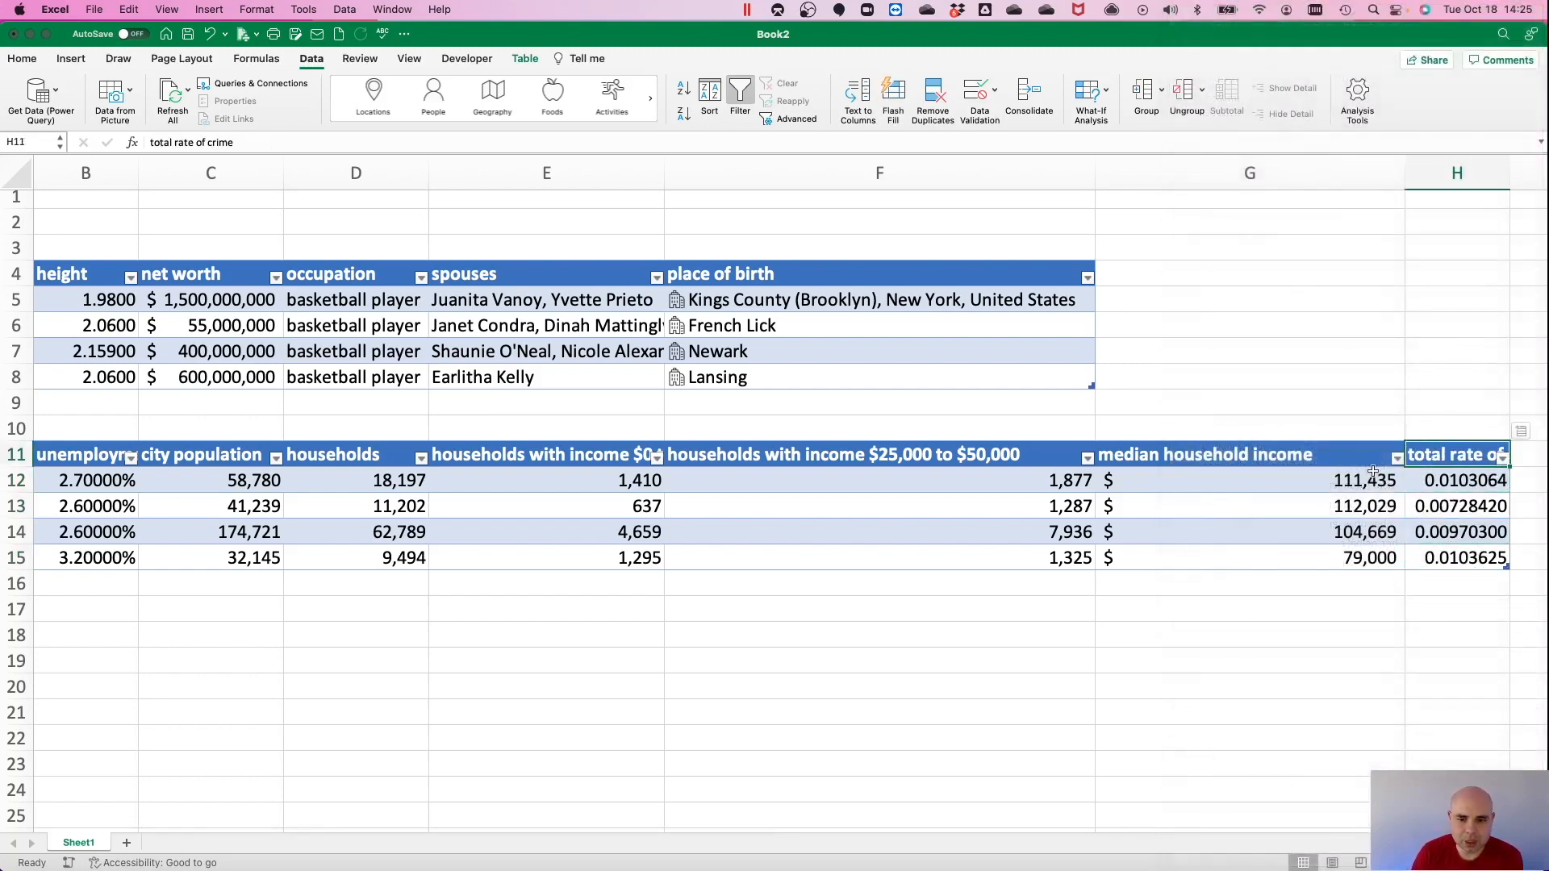
scroll(934, 519, left, 5)
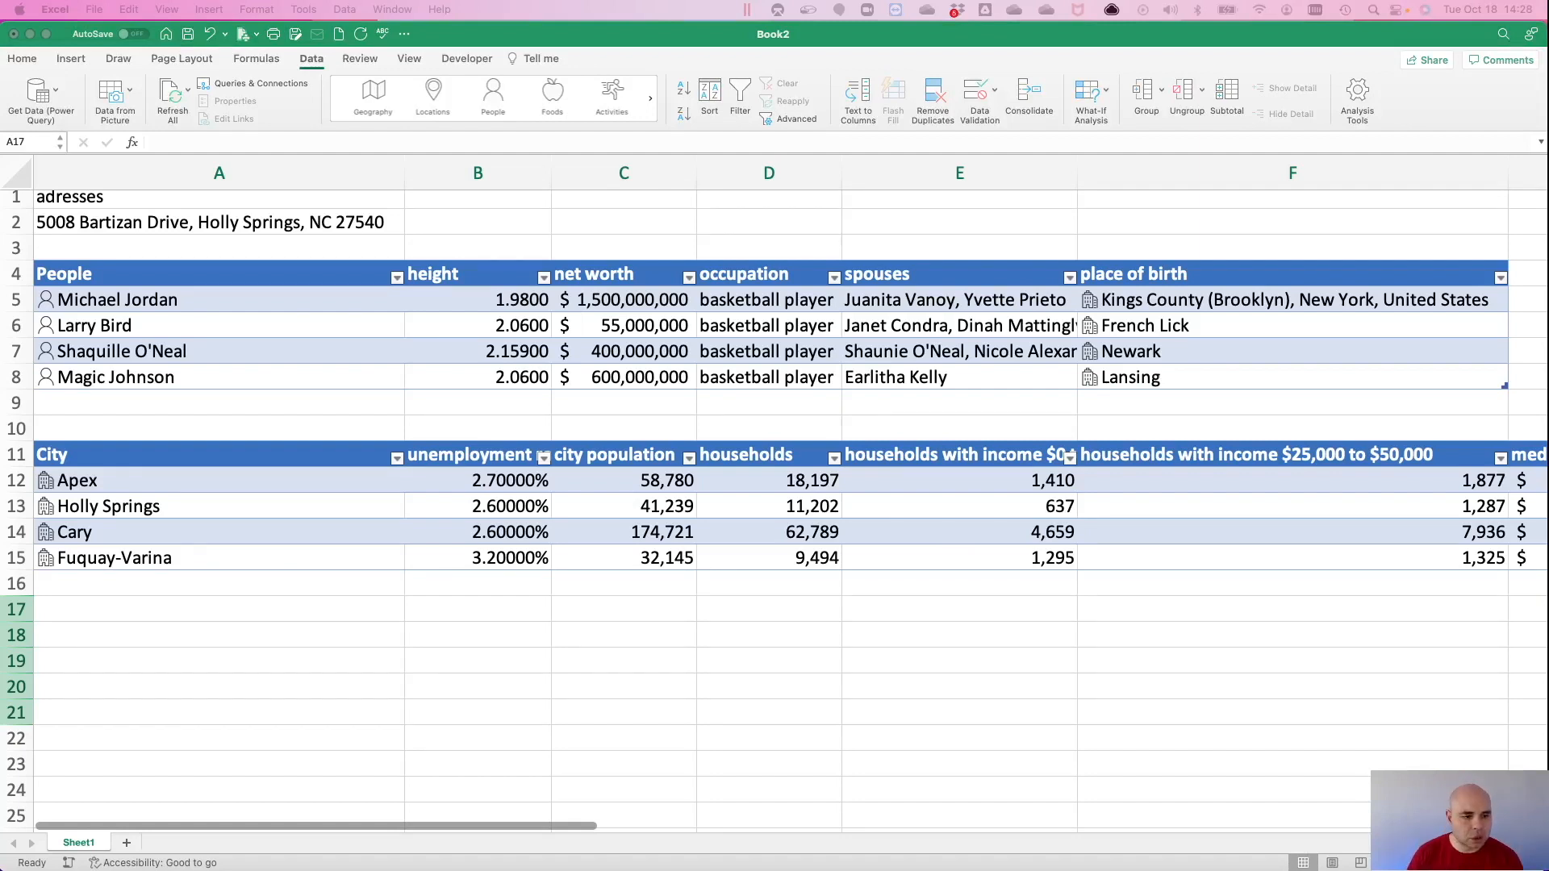
Enter the heading city in cell A17 and list los angeles, orlando and raleigh below it.
click(192, 610)
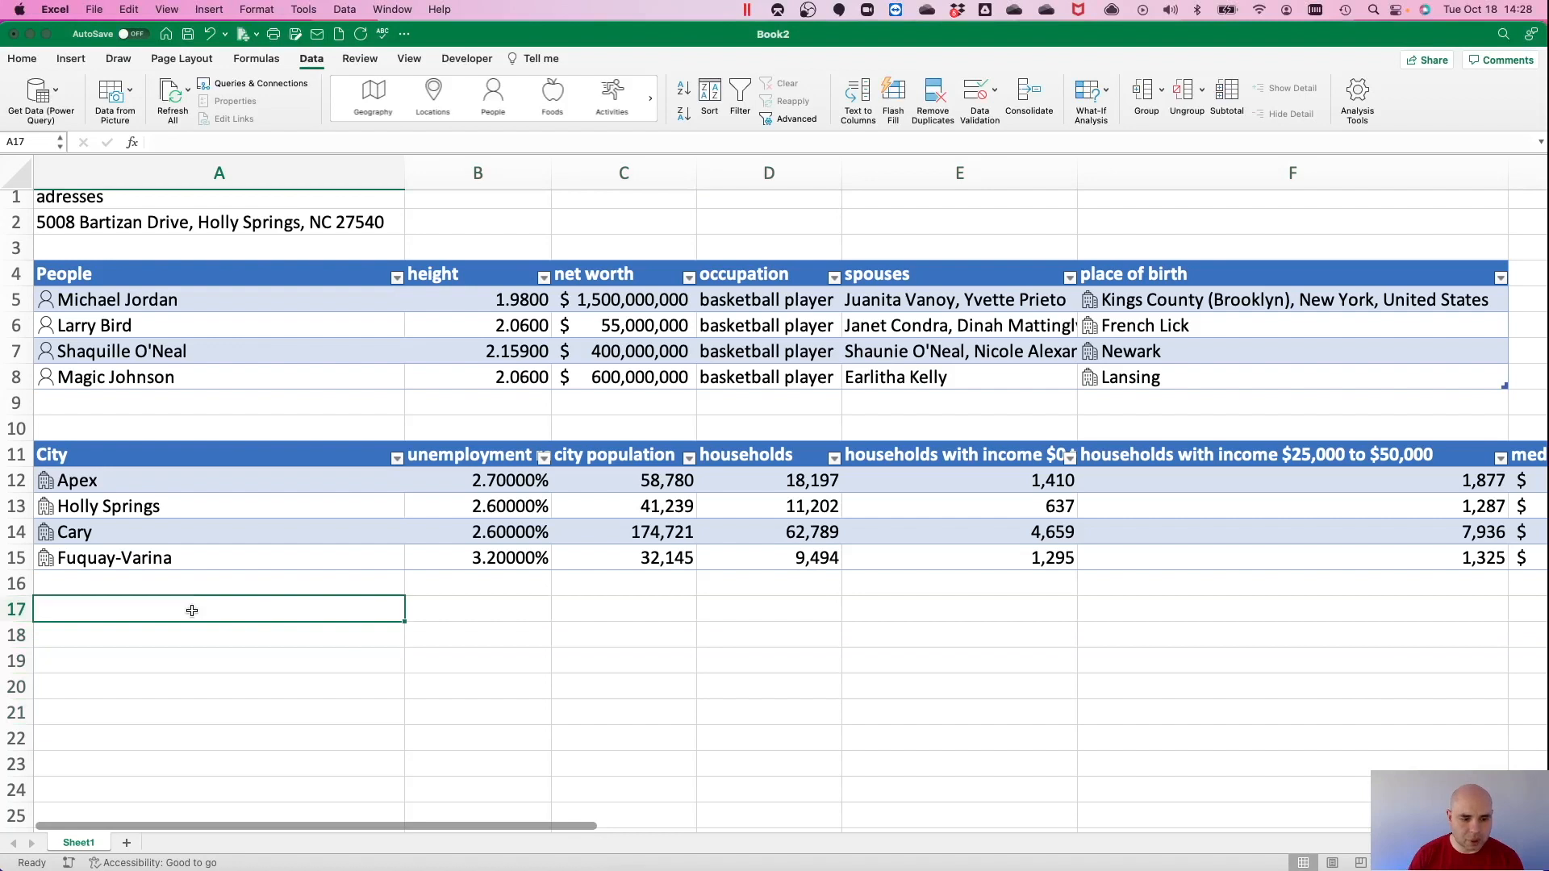
text(city)
key(Return)
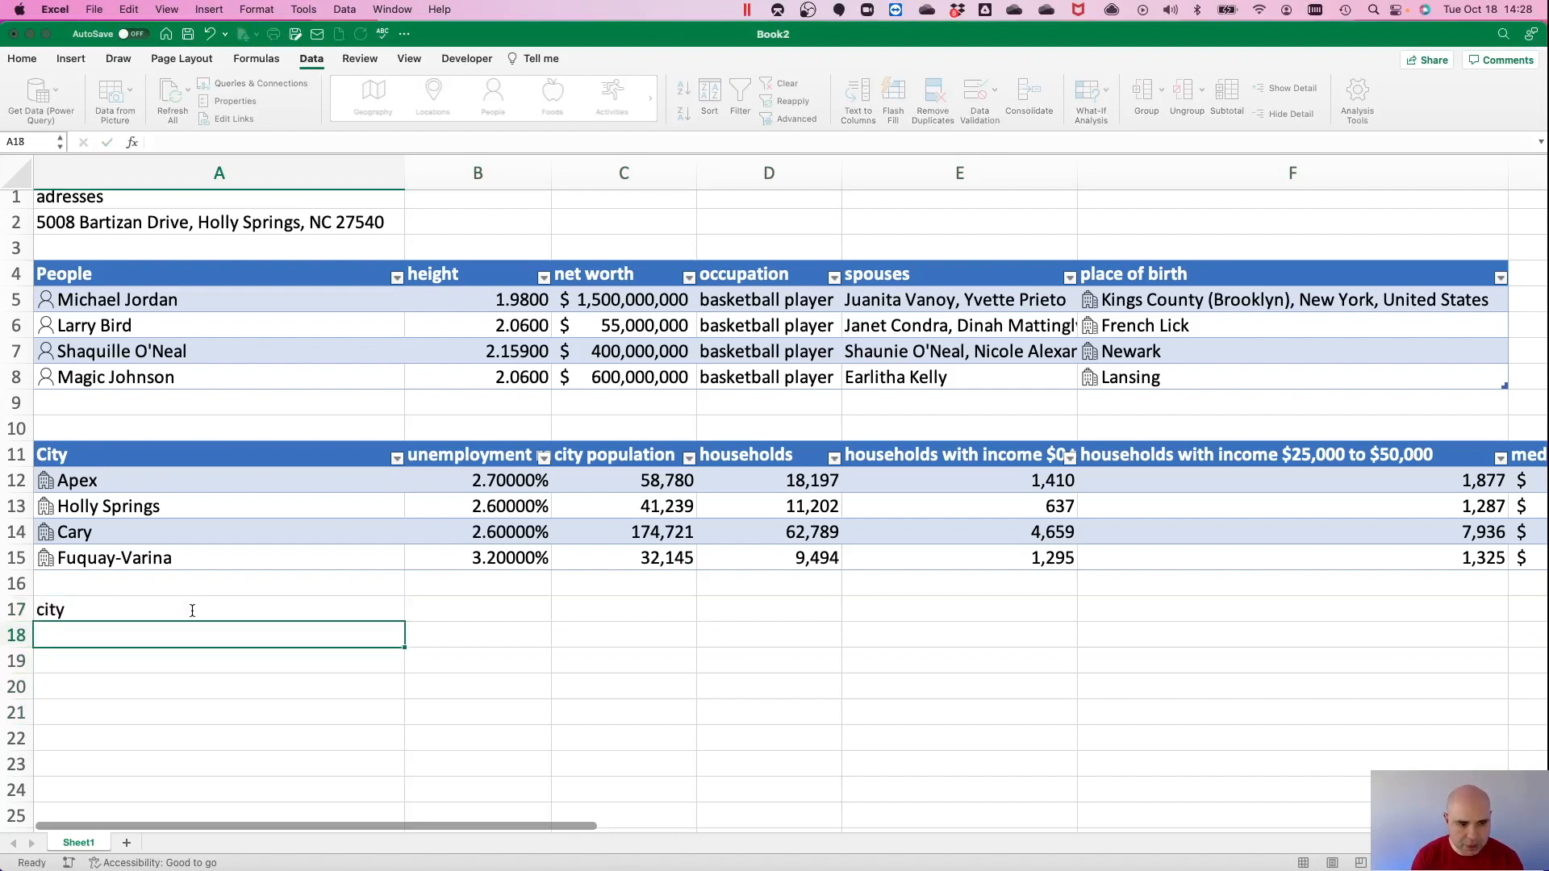
text(los angela)
key(BackSpace)
text(es)
key(Return)
text(or)
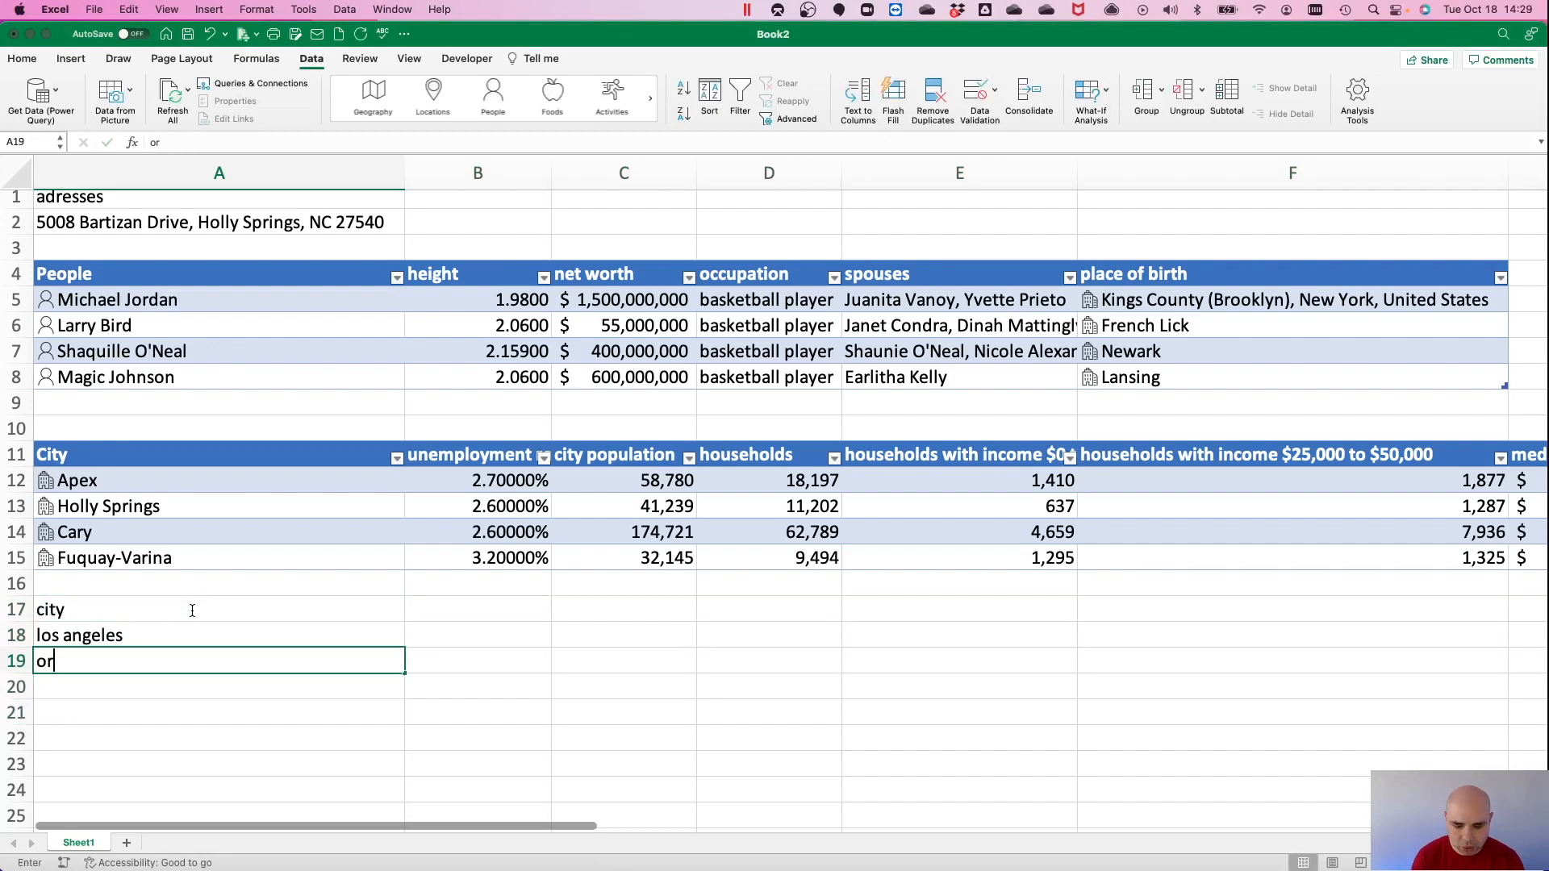
text(lando)
key(Return)
text(rale)
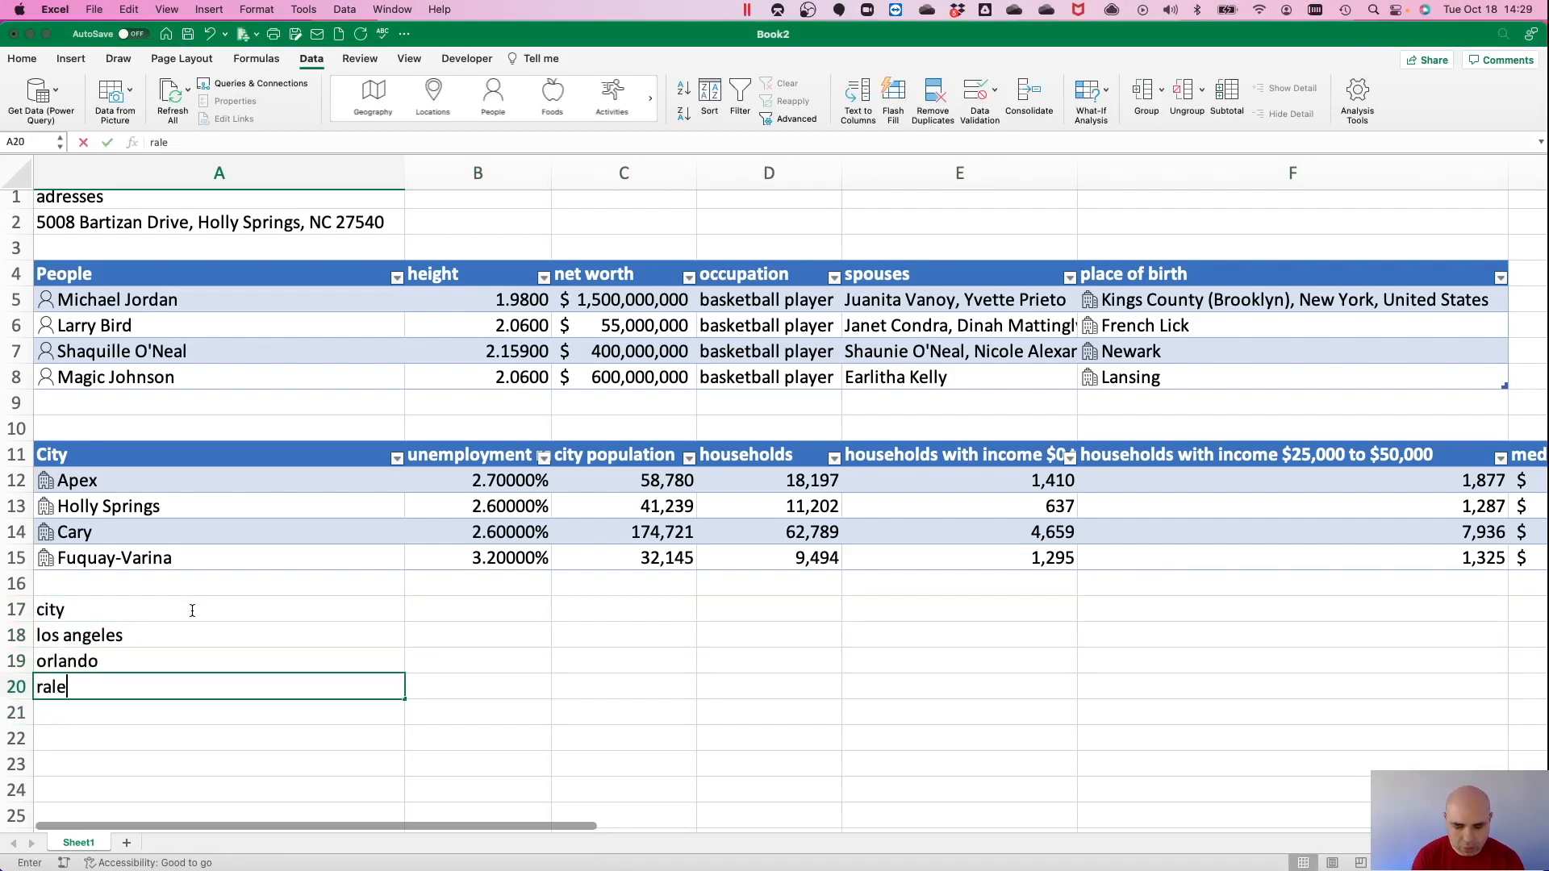
text(igh)
key(Return)
Convert the range A17:A20 into a table with headers and apply the Geography data type to its cities.
scroll(192, 611, down, 1)
click(185, 601)
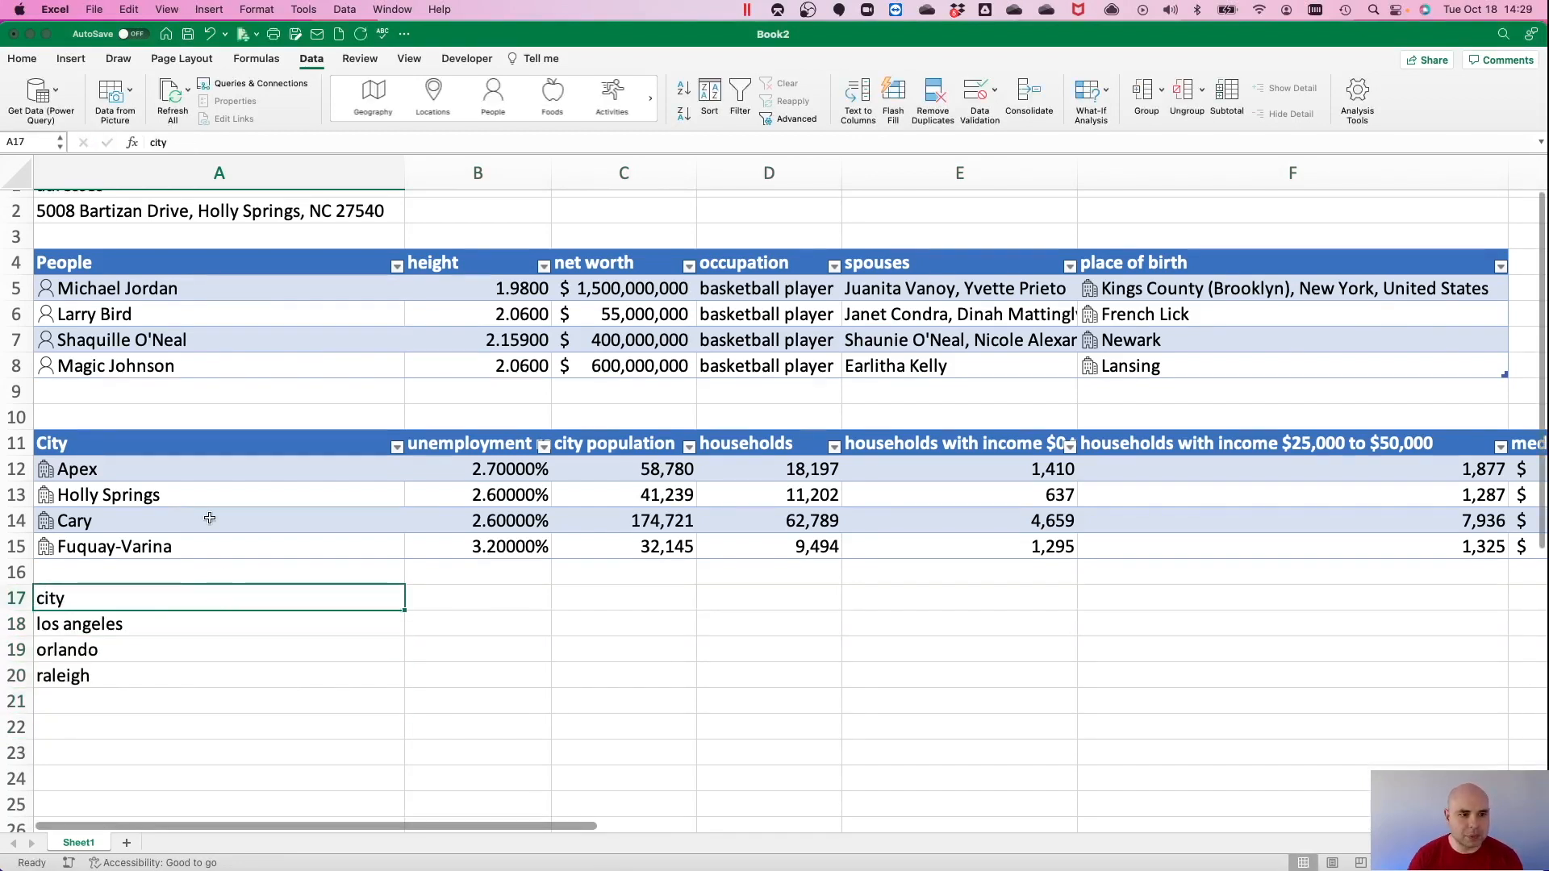
click(67, 59)
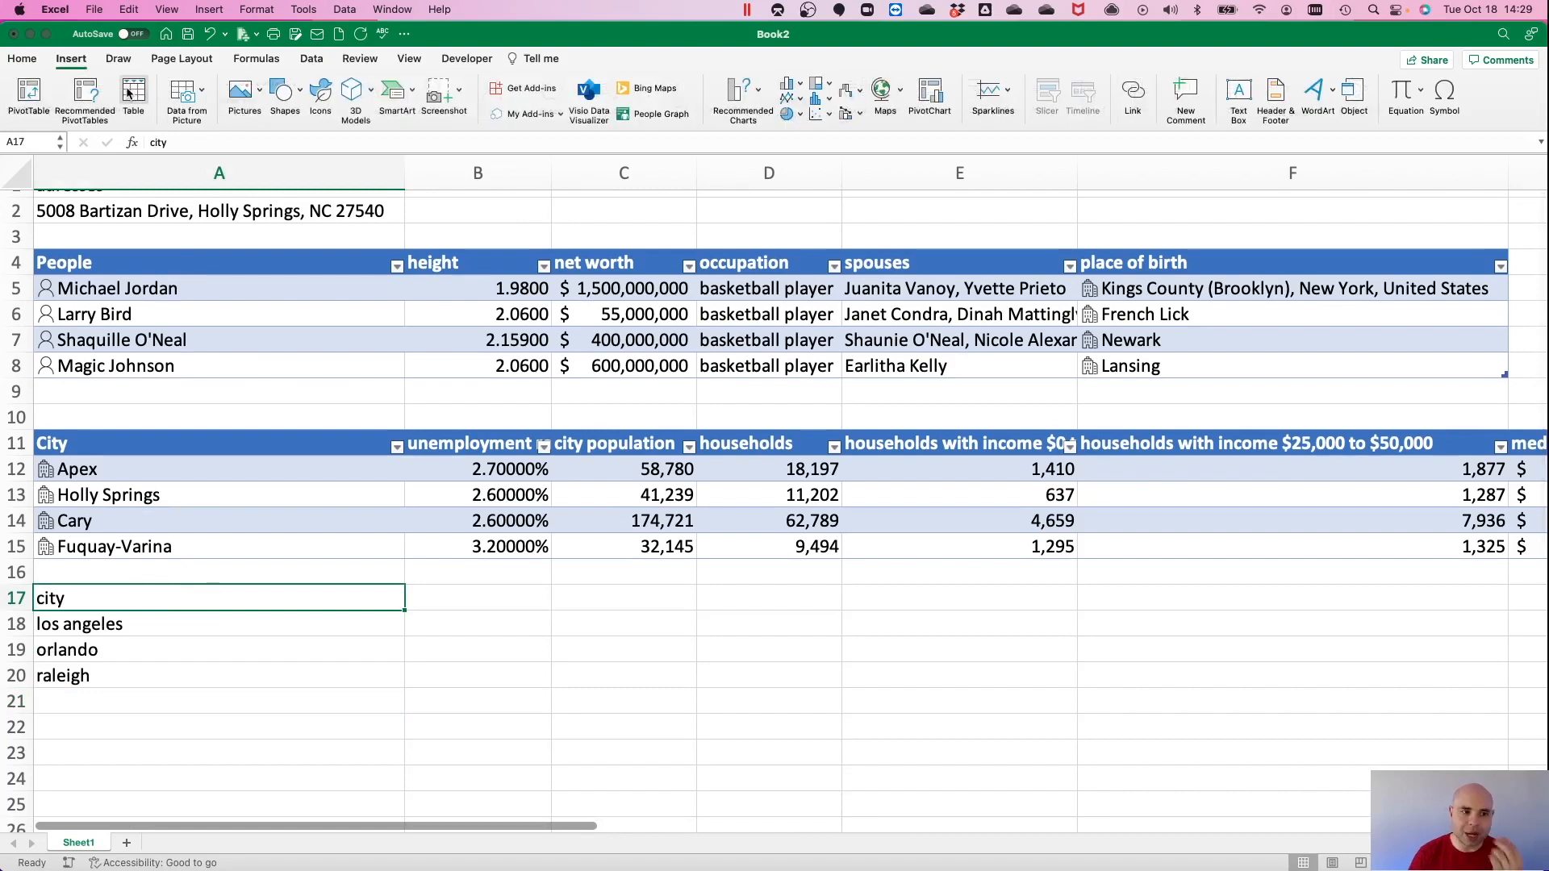
click(129, 94)
click(697, 287)
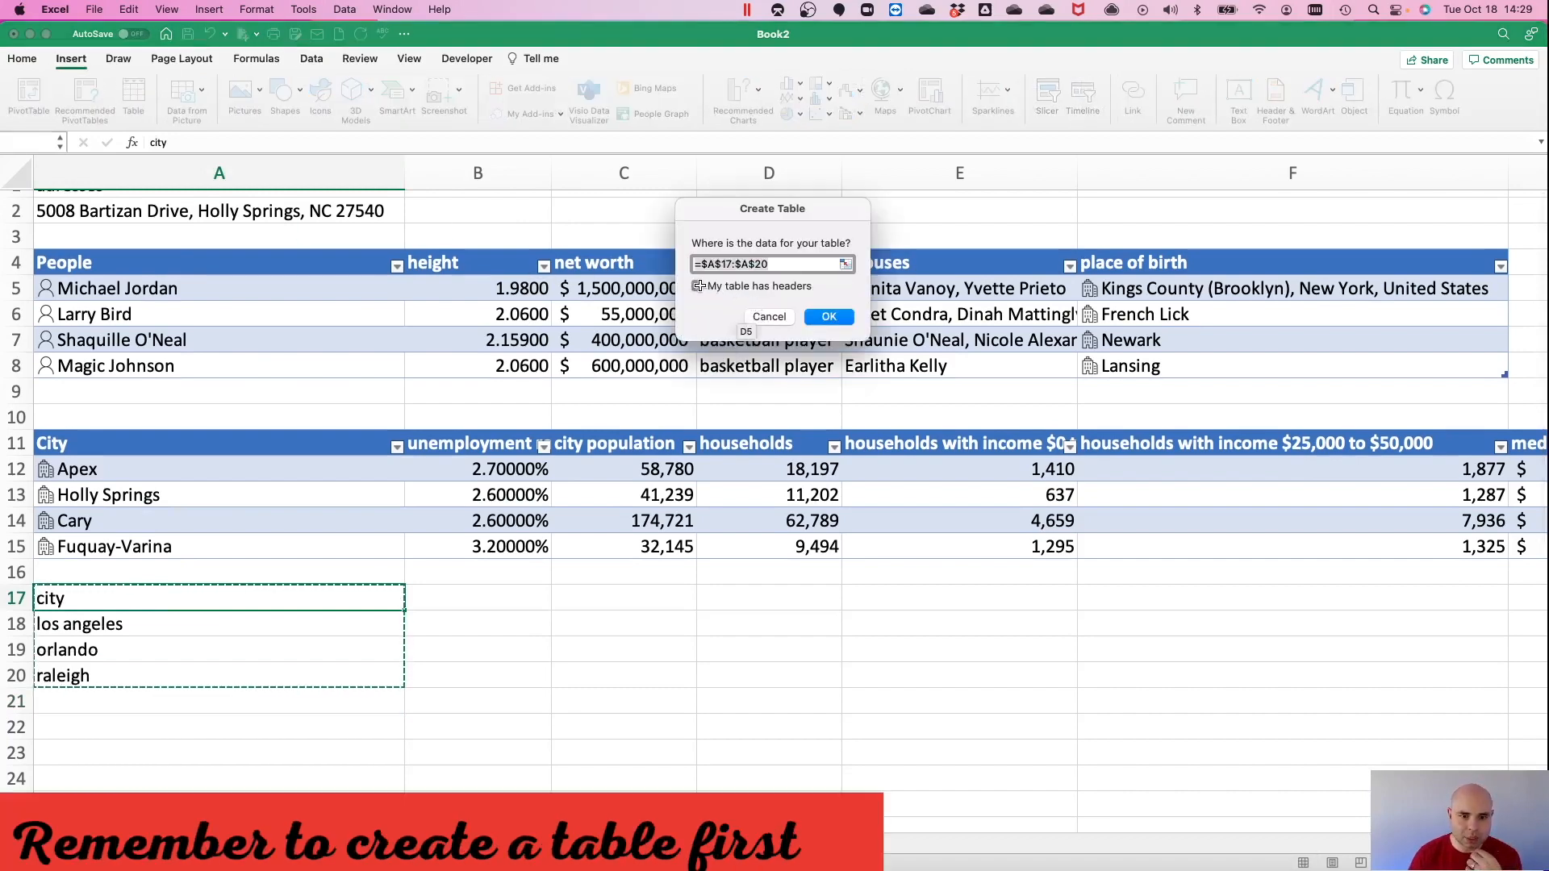
drag(195, 607, 222, 513)
click(843, 320)
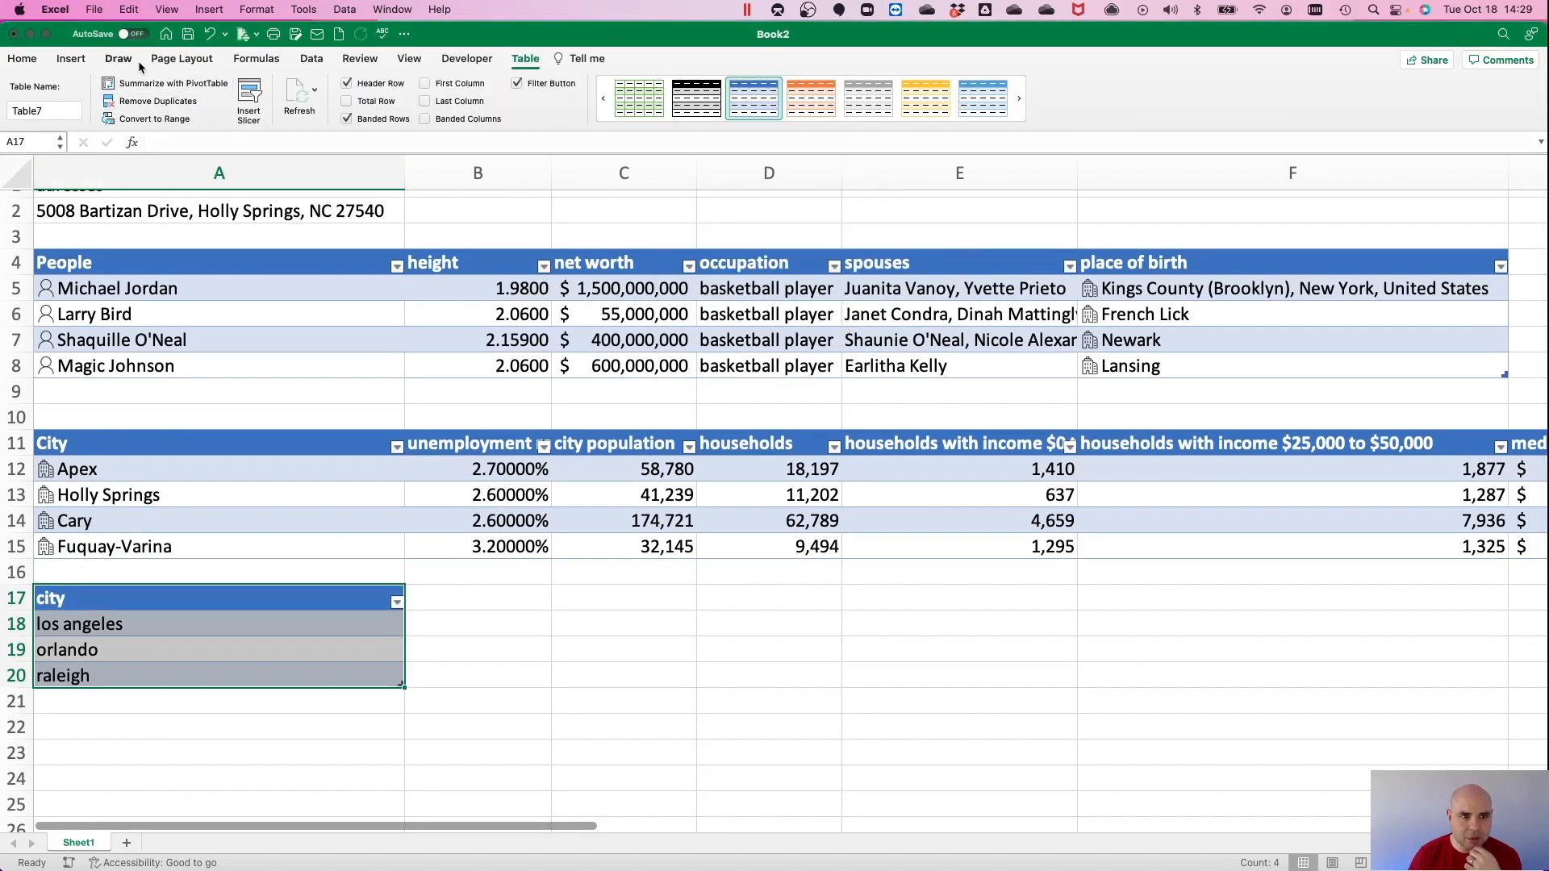
click(311, 60)
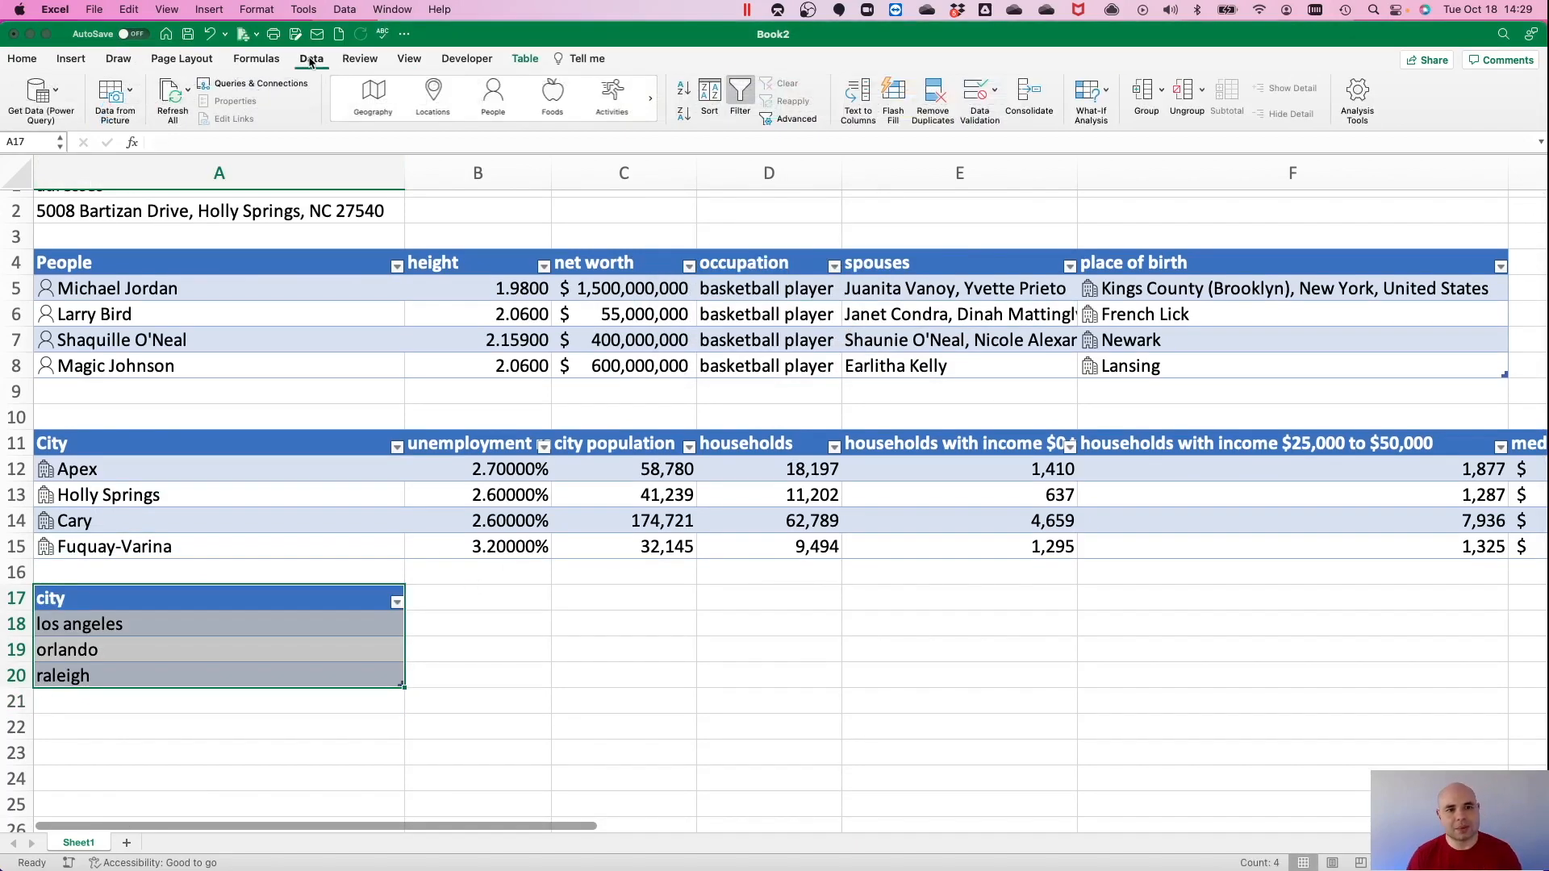
click(371, 94)
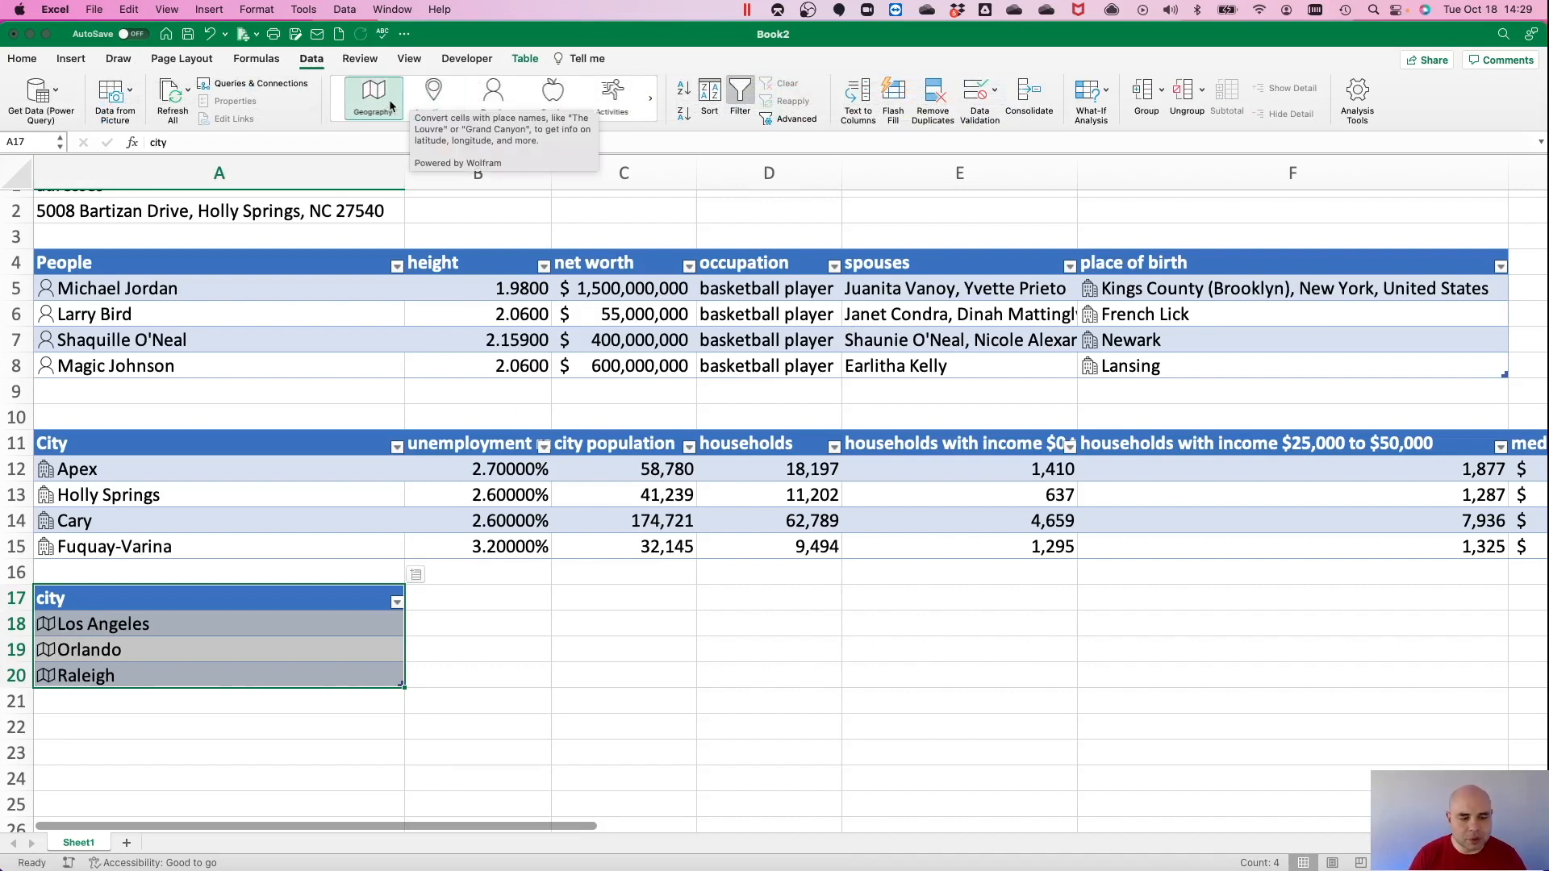
Add a Time zone(s) column to the table of Los Angeles, Orlando and Raleigh.
click(271, 626)
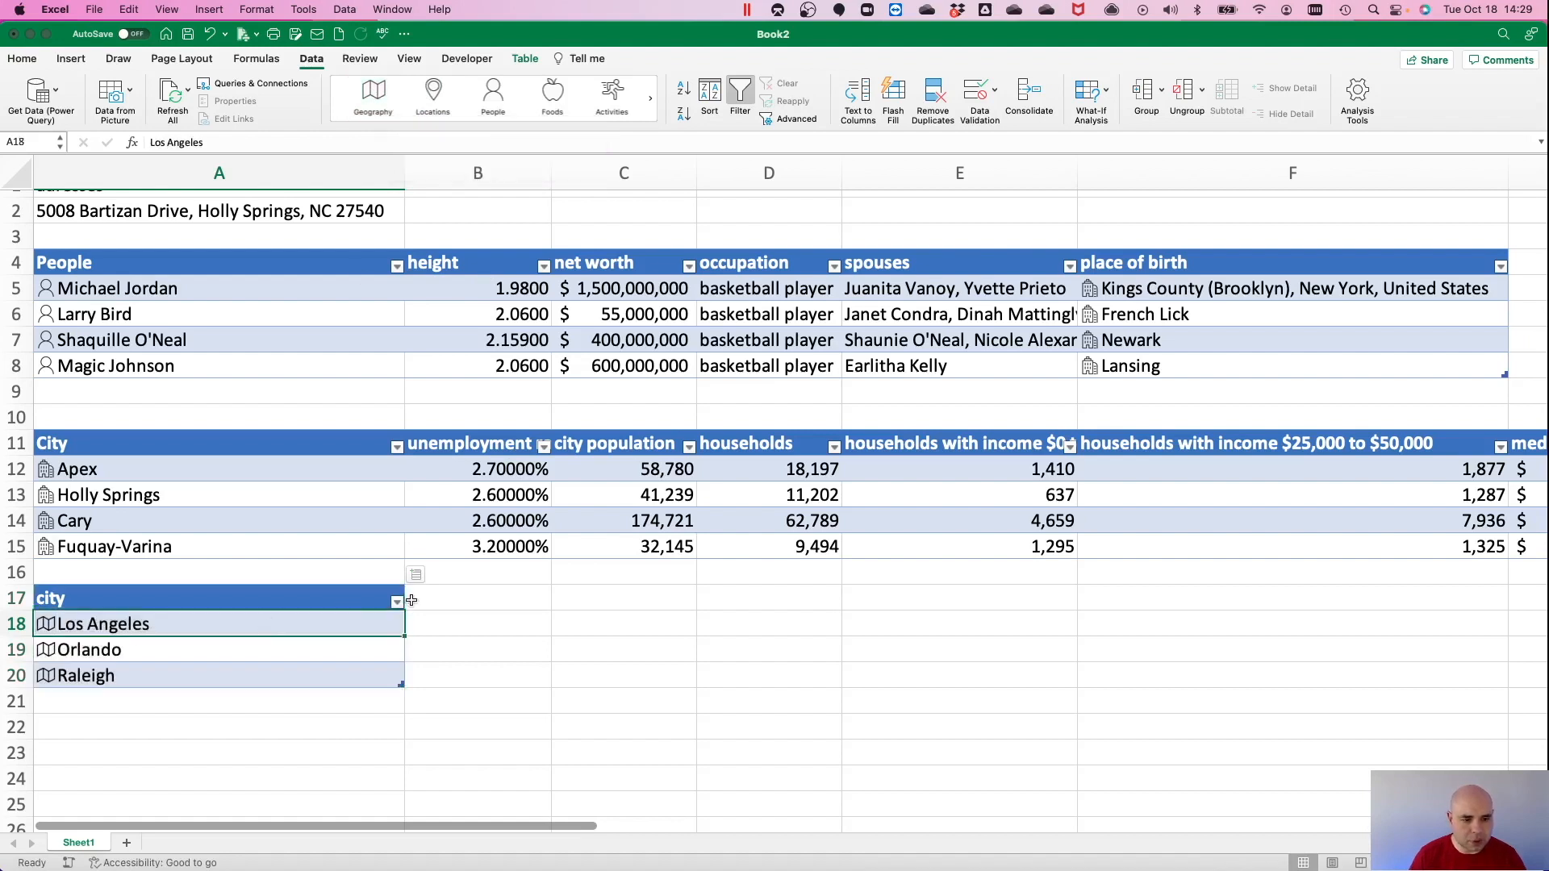
click(321, 656)
click(320, 667)
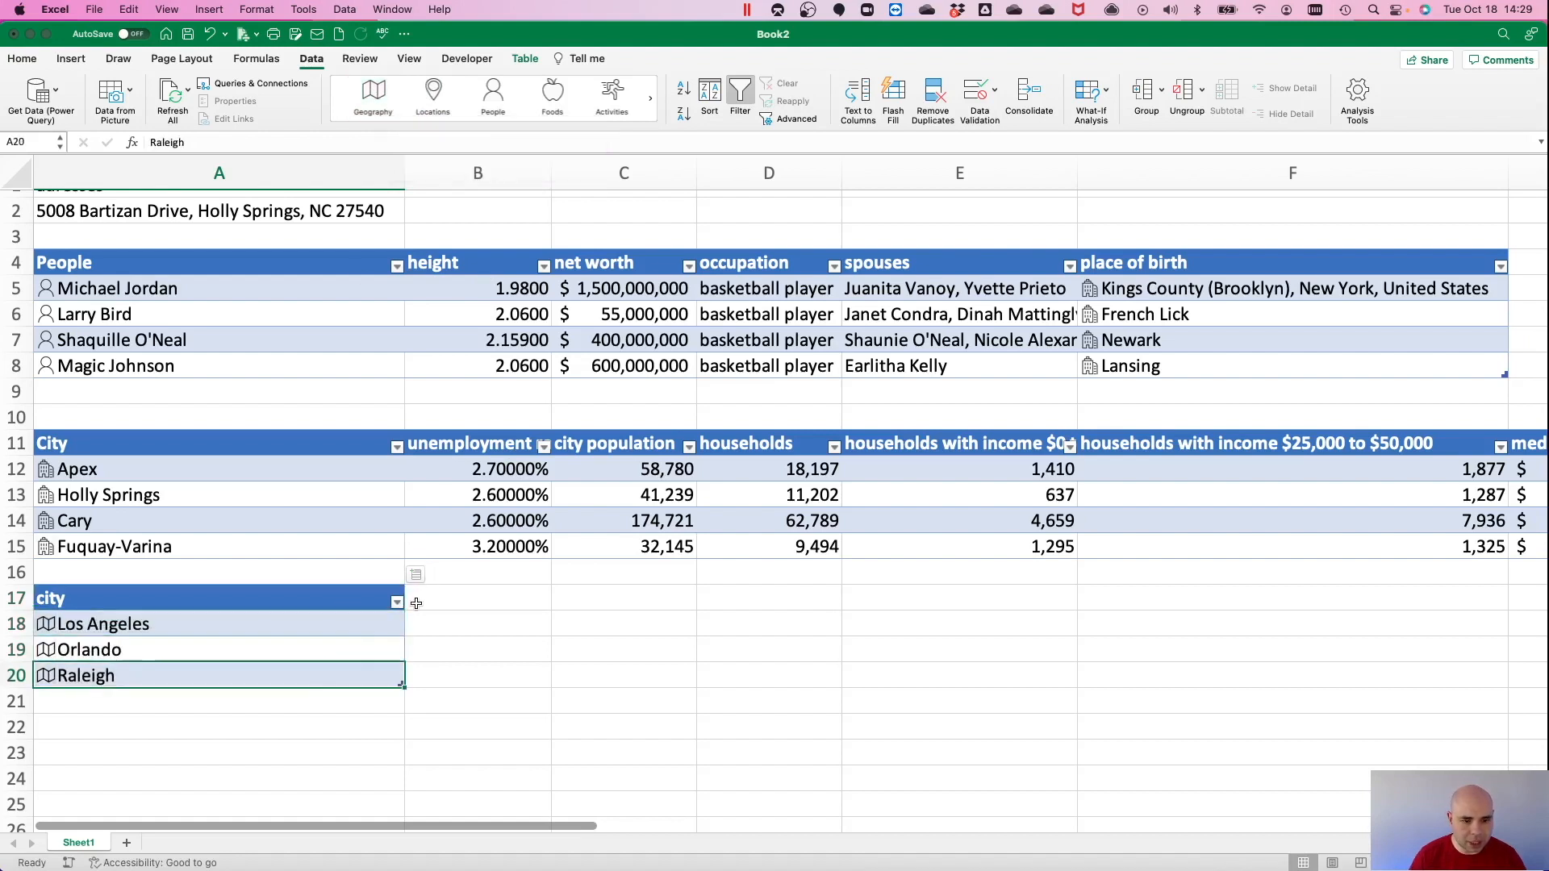
click(419, 575)
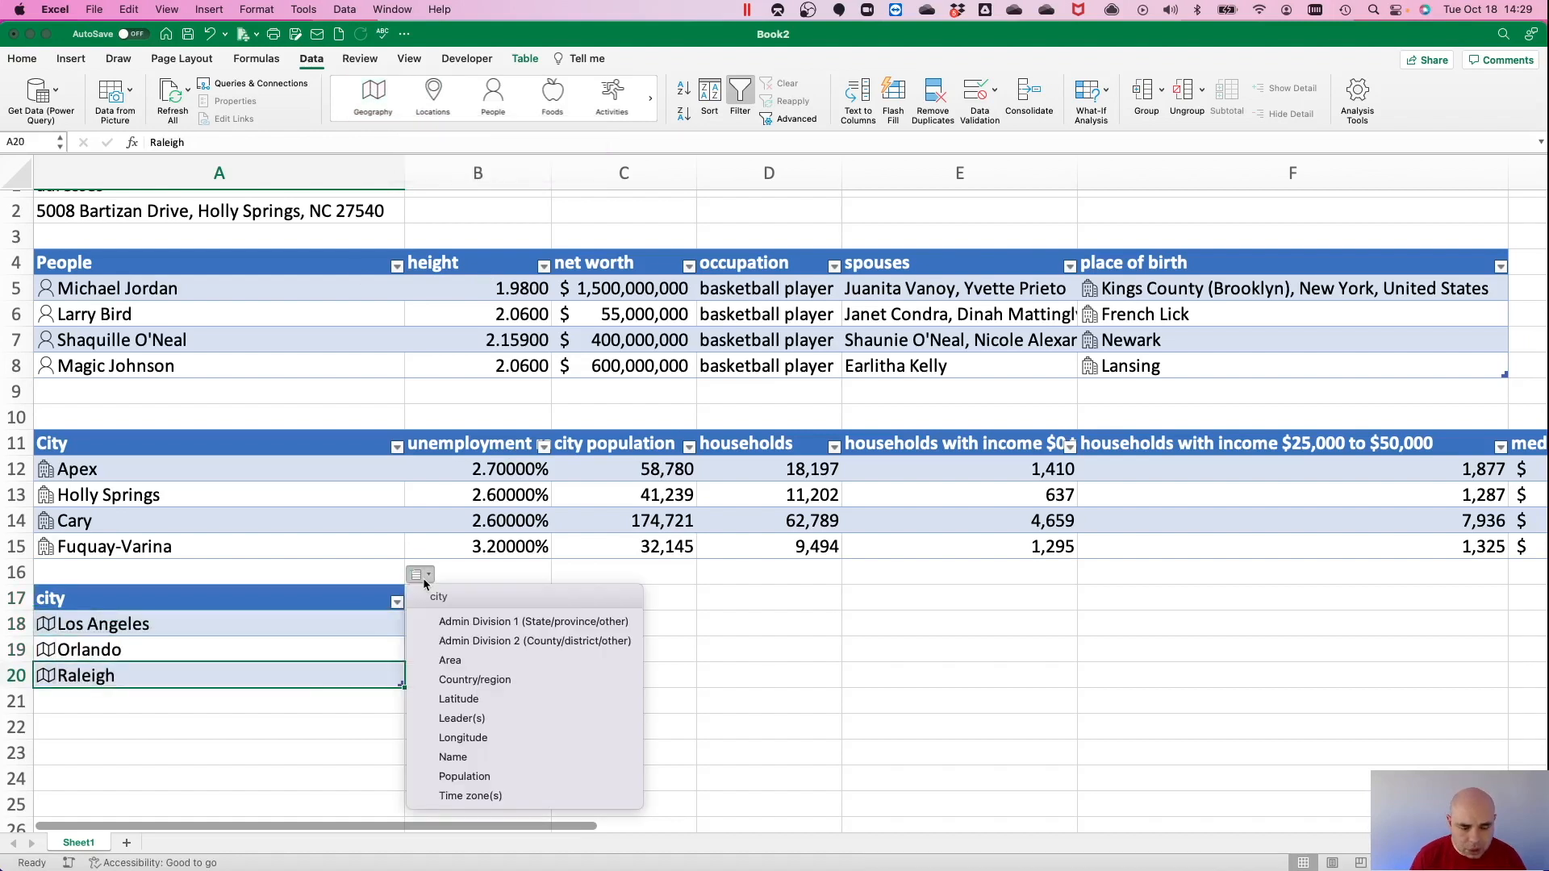
click(476, 796)
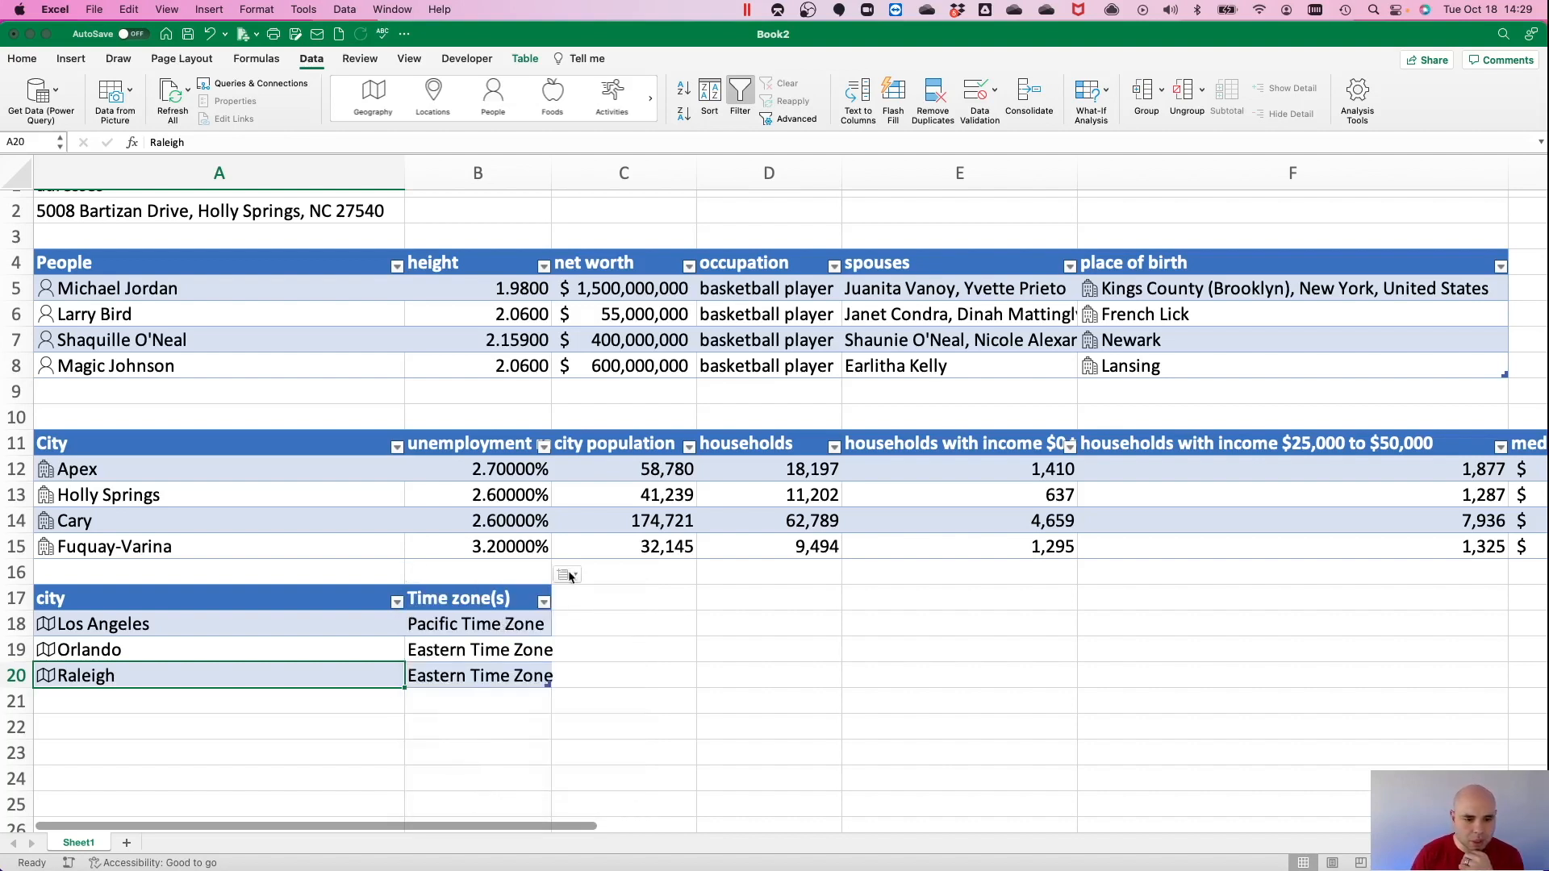
Add a Leader(s) column to the table of Los Angeles, Orlando and Raleigh, and auto-fit column C to its contents.
click(356, 634)
click(435, 632)
click(364, 650)
click(408, 674)
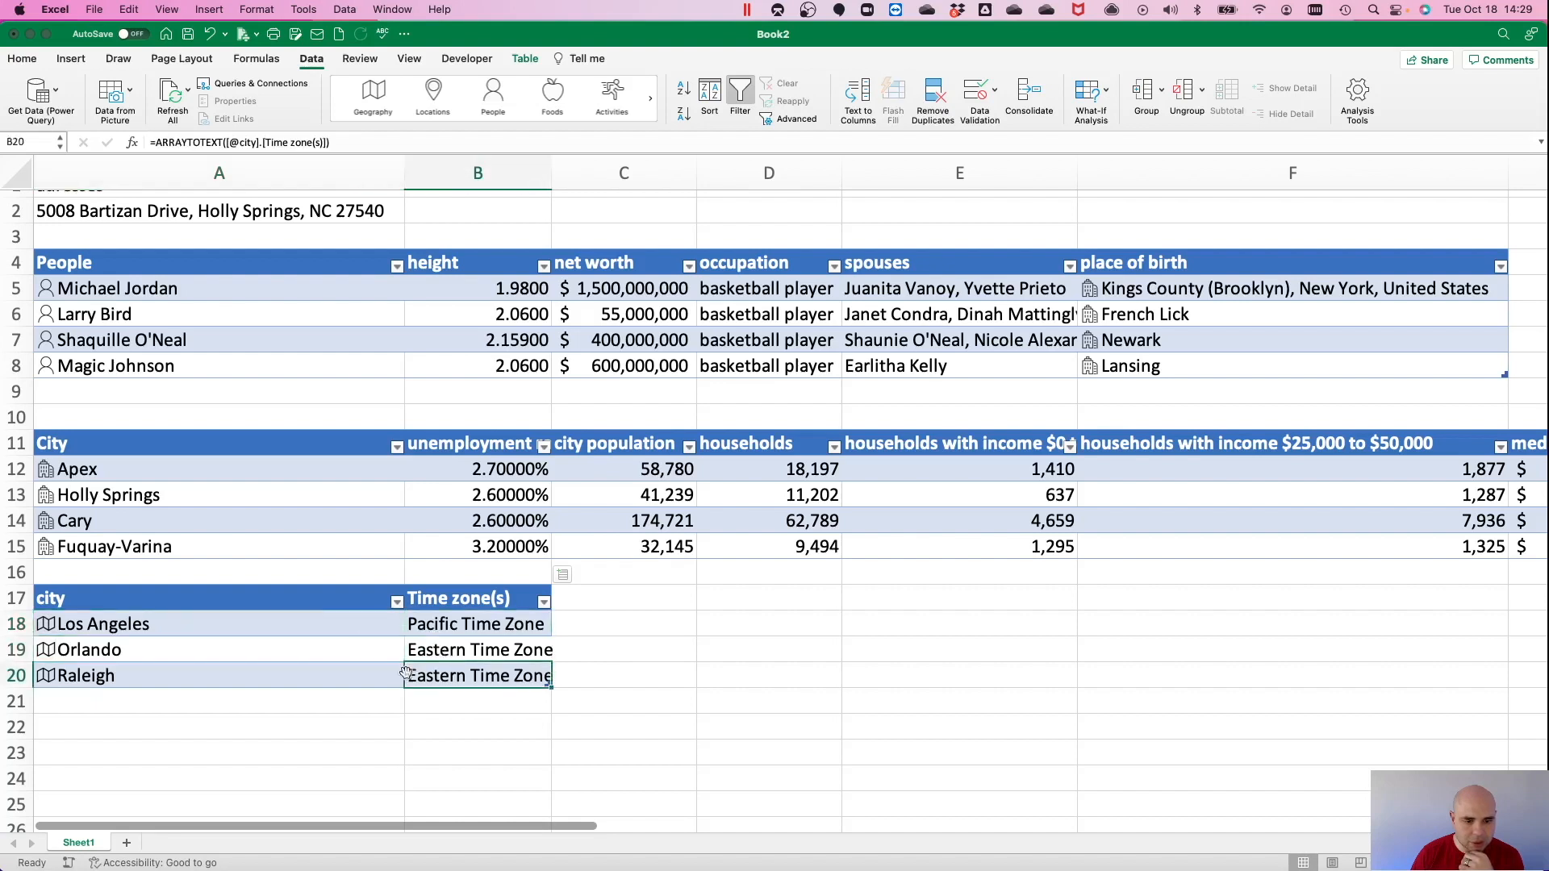
click(564, 574)
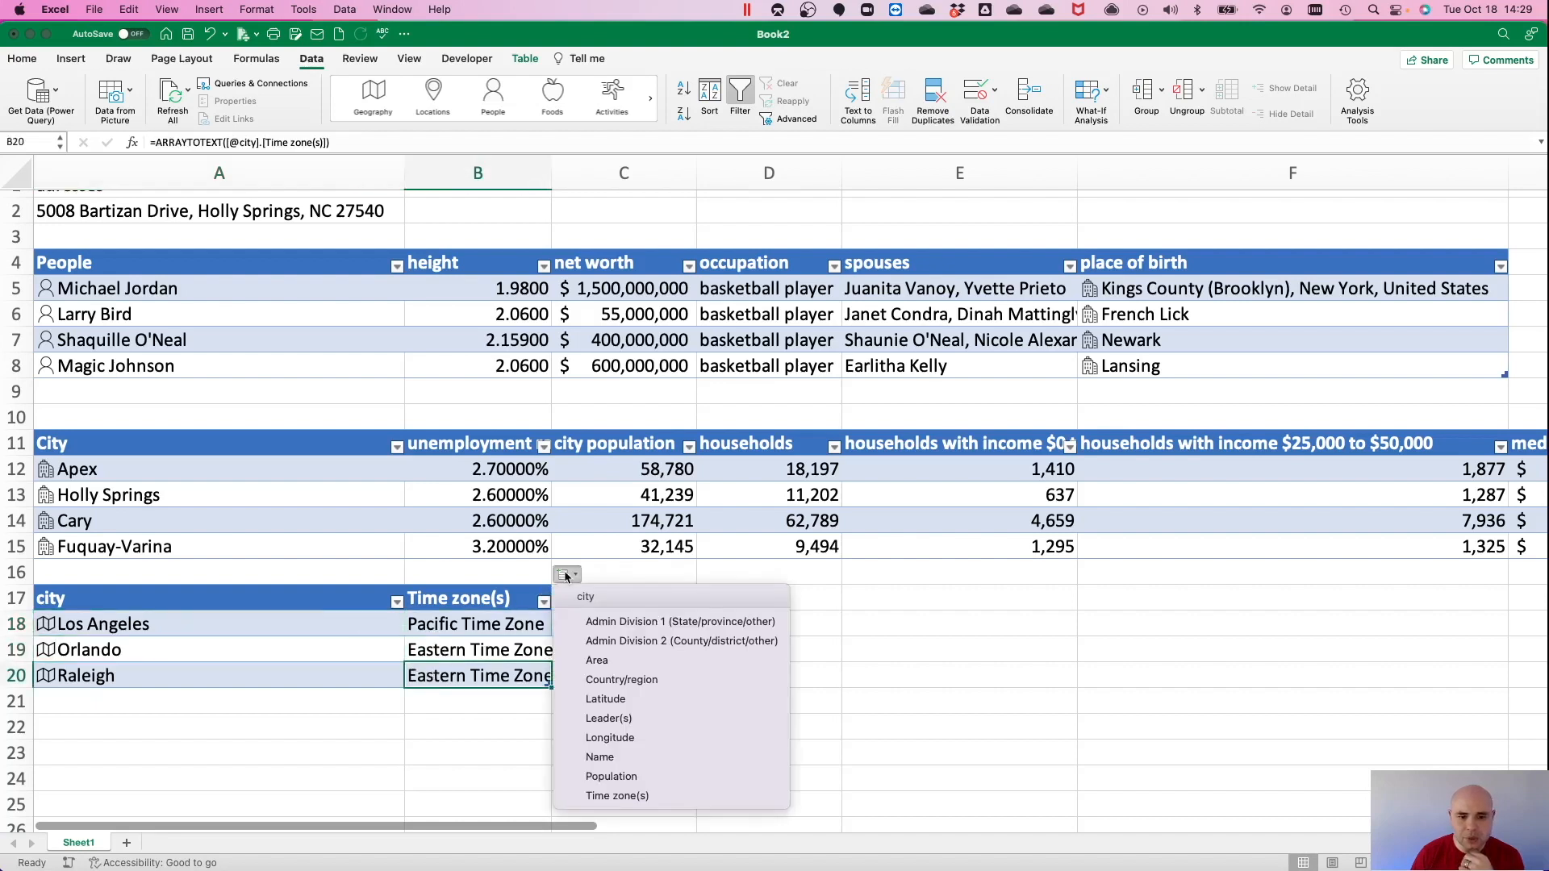
click(671, 716)
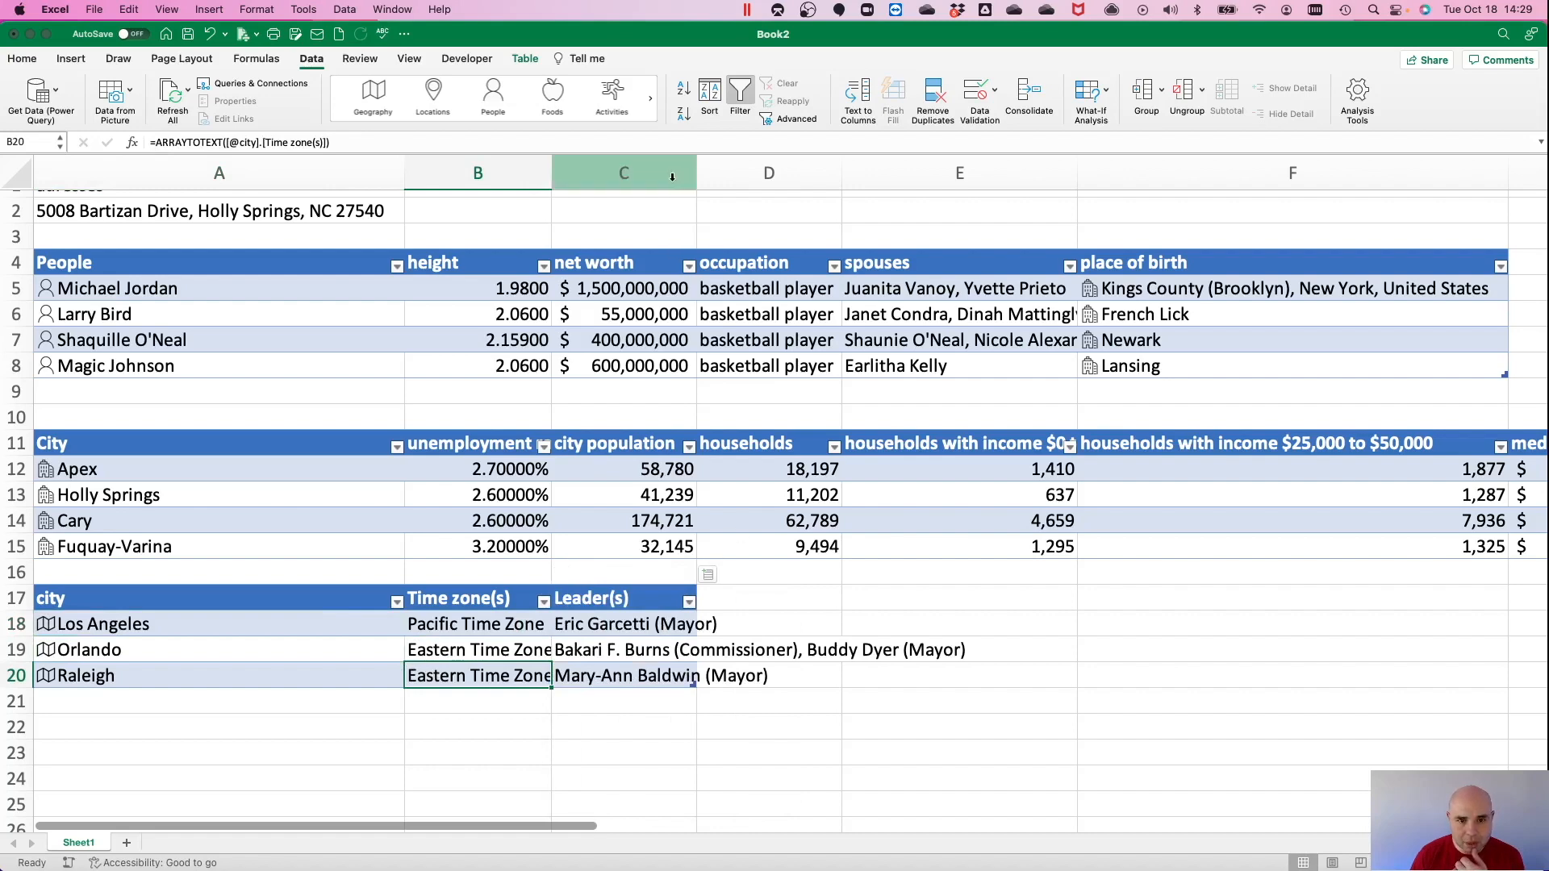
double_click(697, 173)
Extend the city table below Raleigh with cary, apex, fuquay varina and sanford in A21:A24, and select the leaders in C20:C24.
click(155, 701)
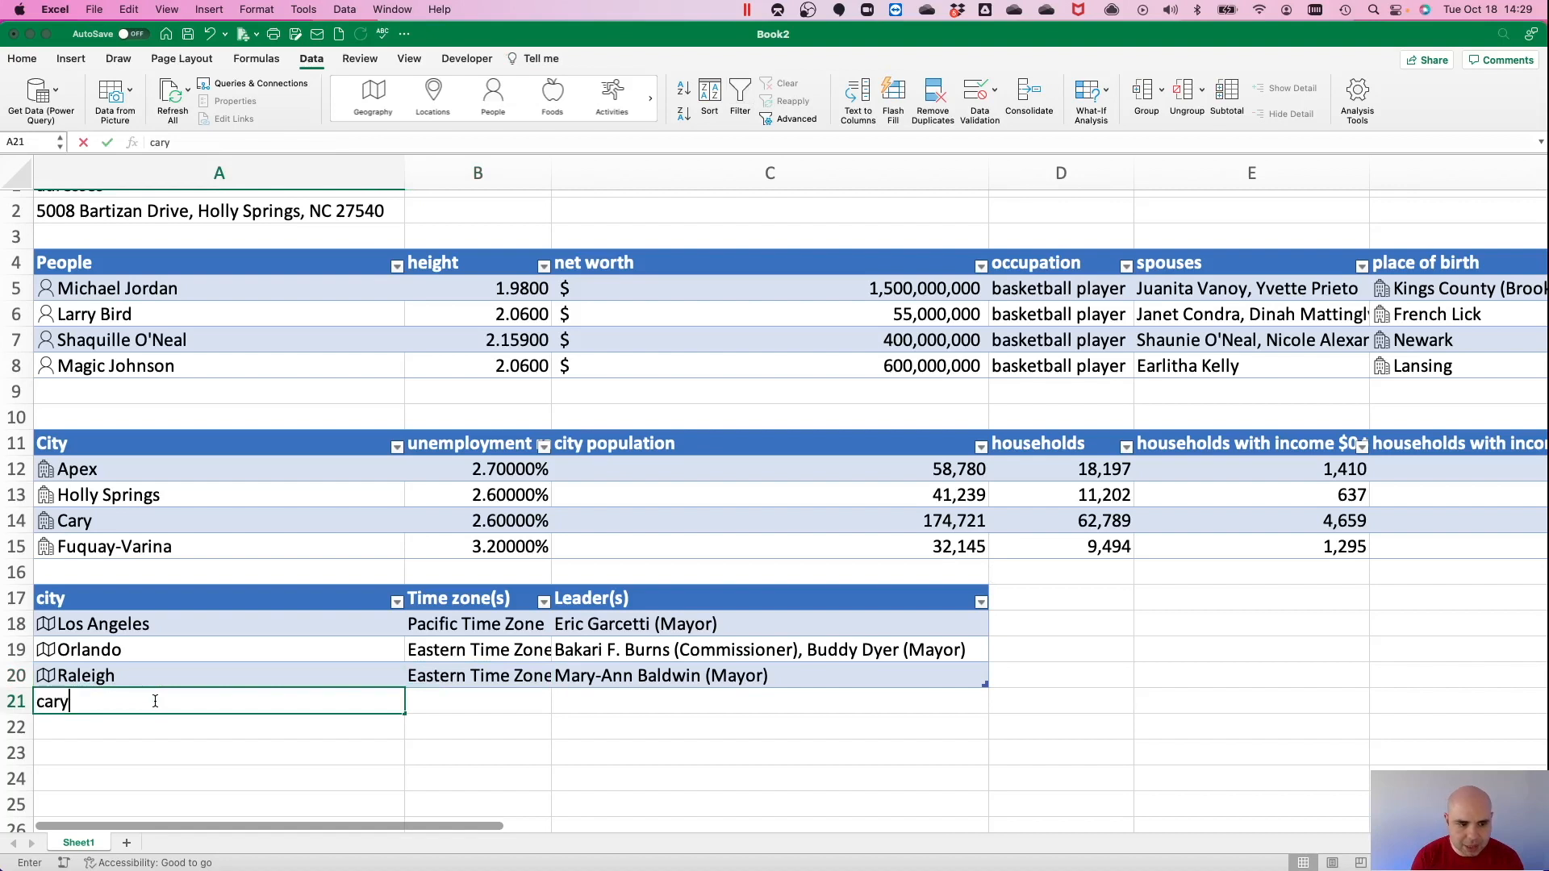
key(Return)
text(apex)
key(Return)
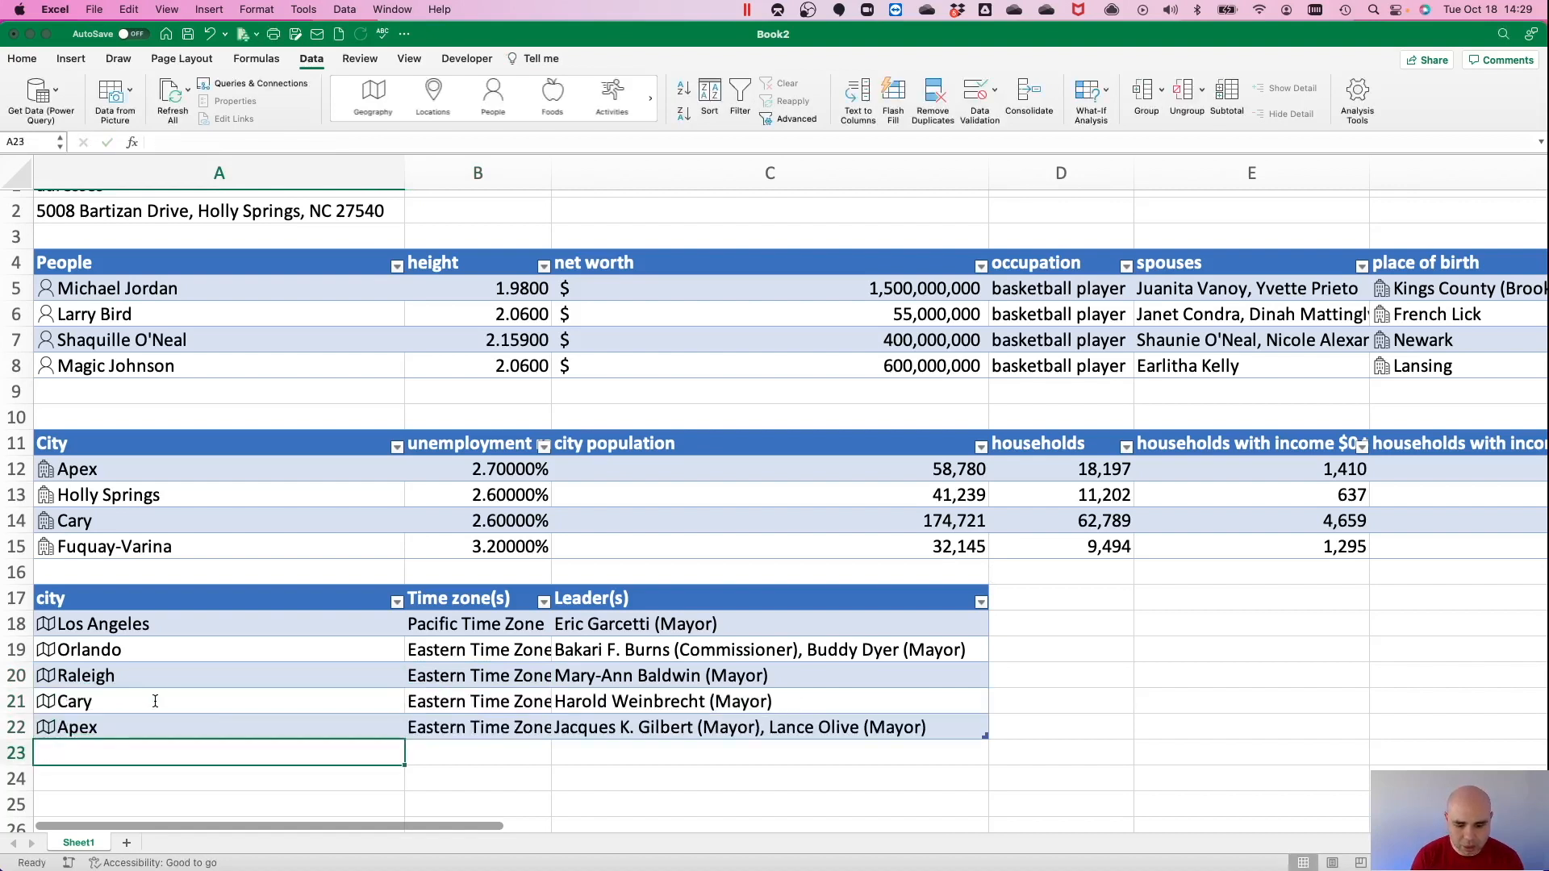
text(fuquay )
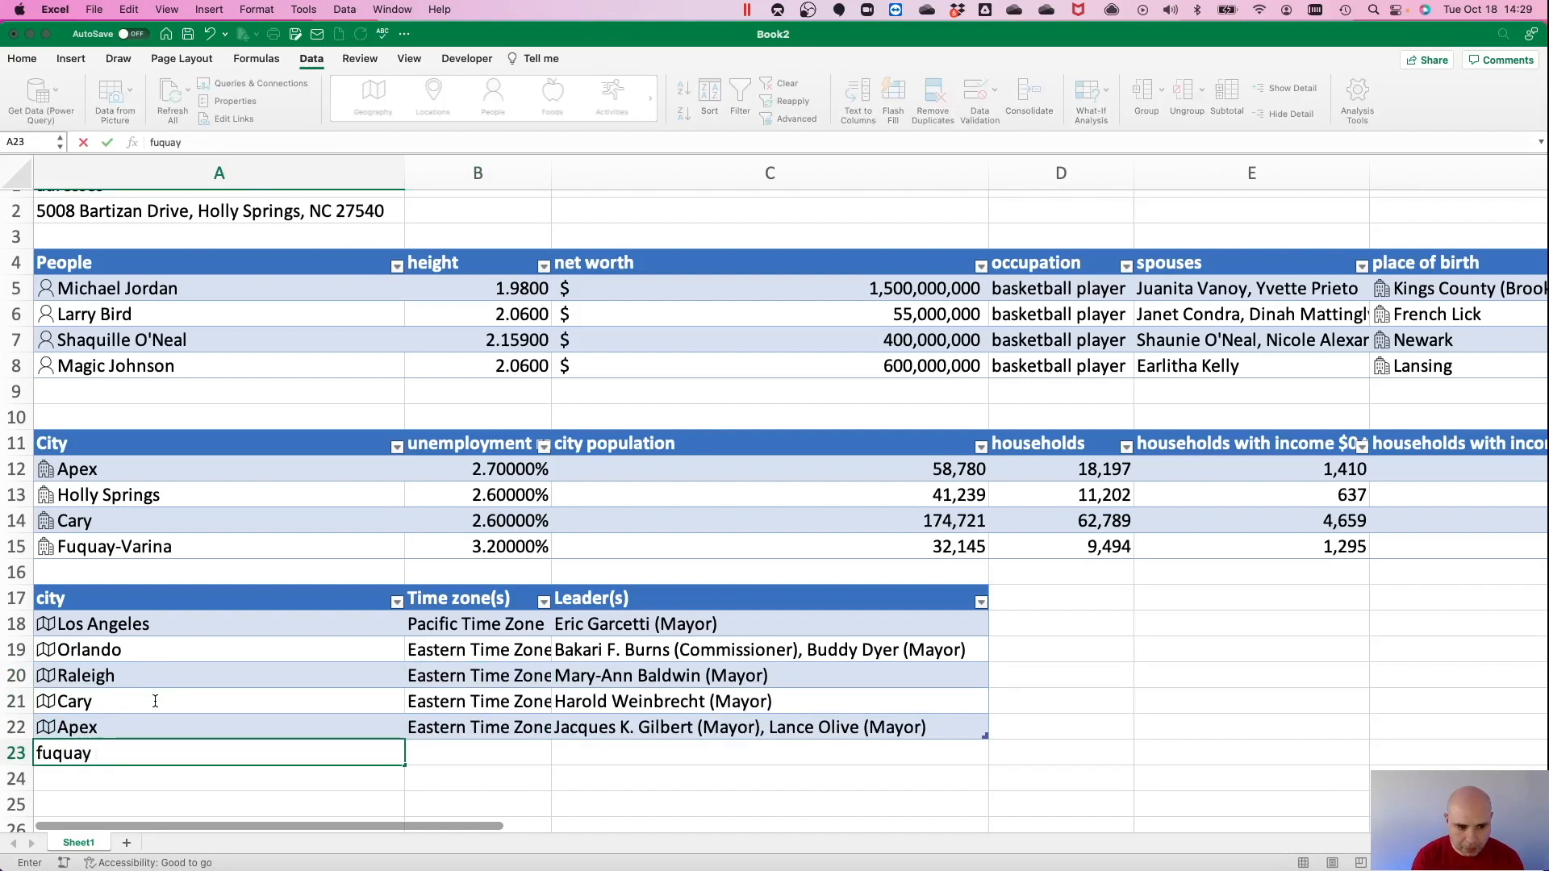
text(varina)
key(Return)
text(san)
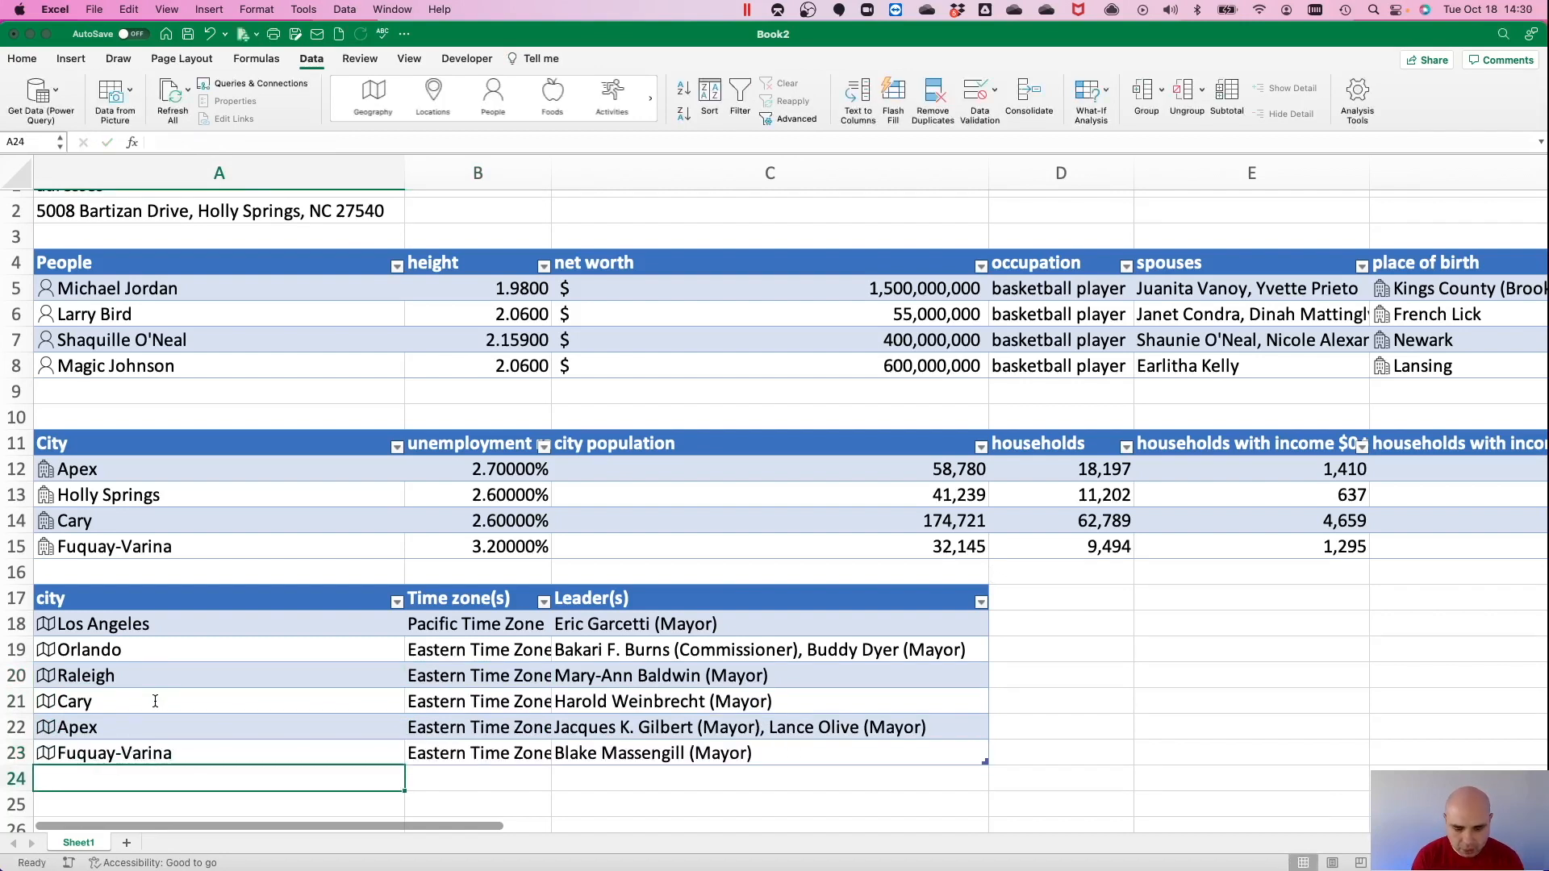
text(ford)
key(Tab)
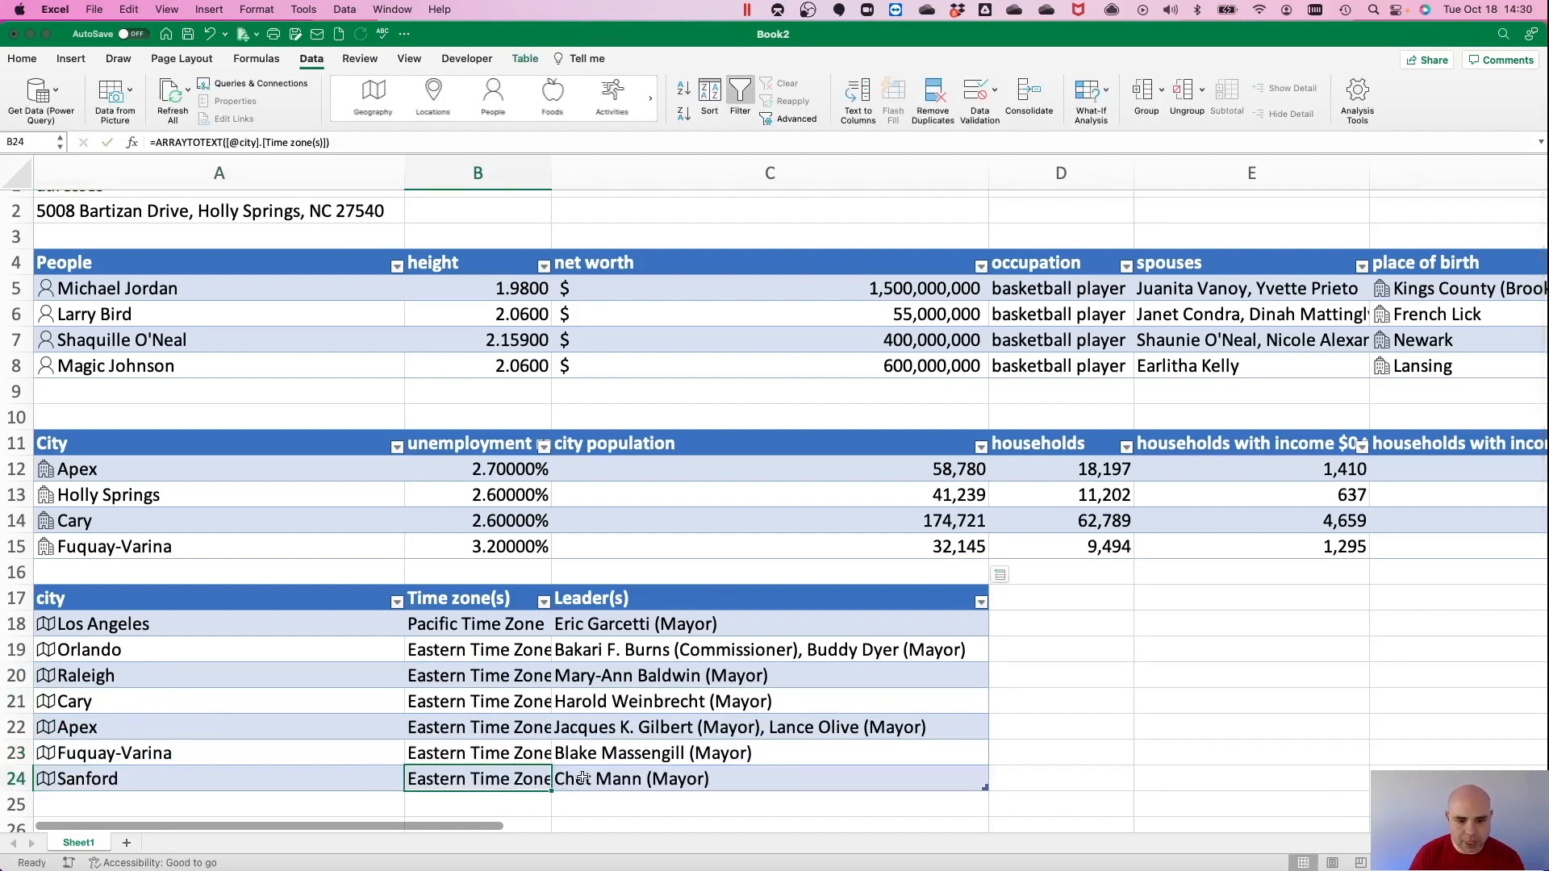
key(Left)
drag(776, 682, 766, 769)
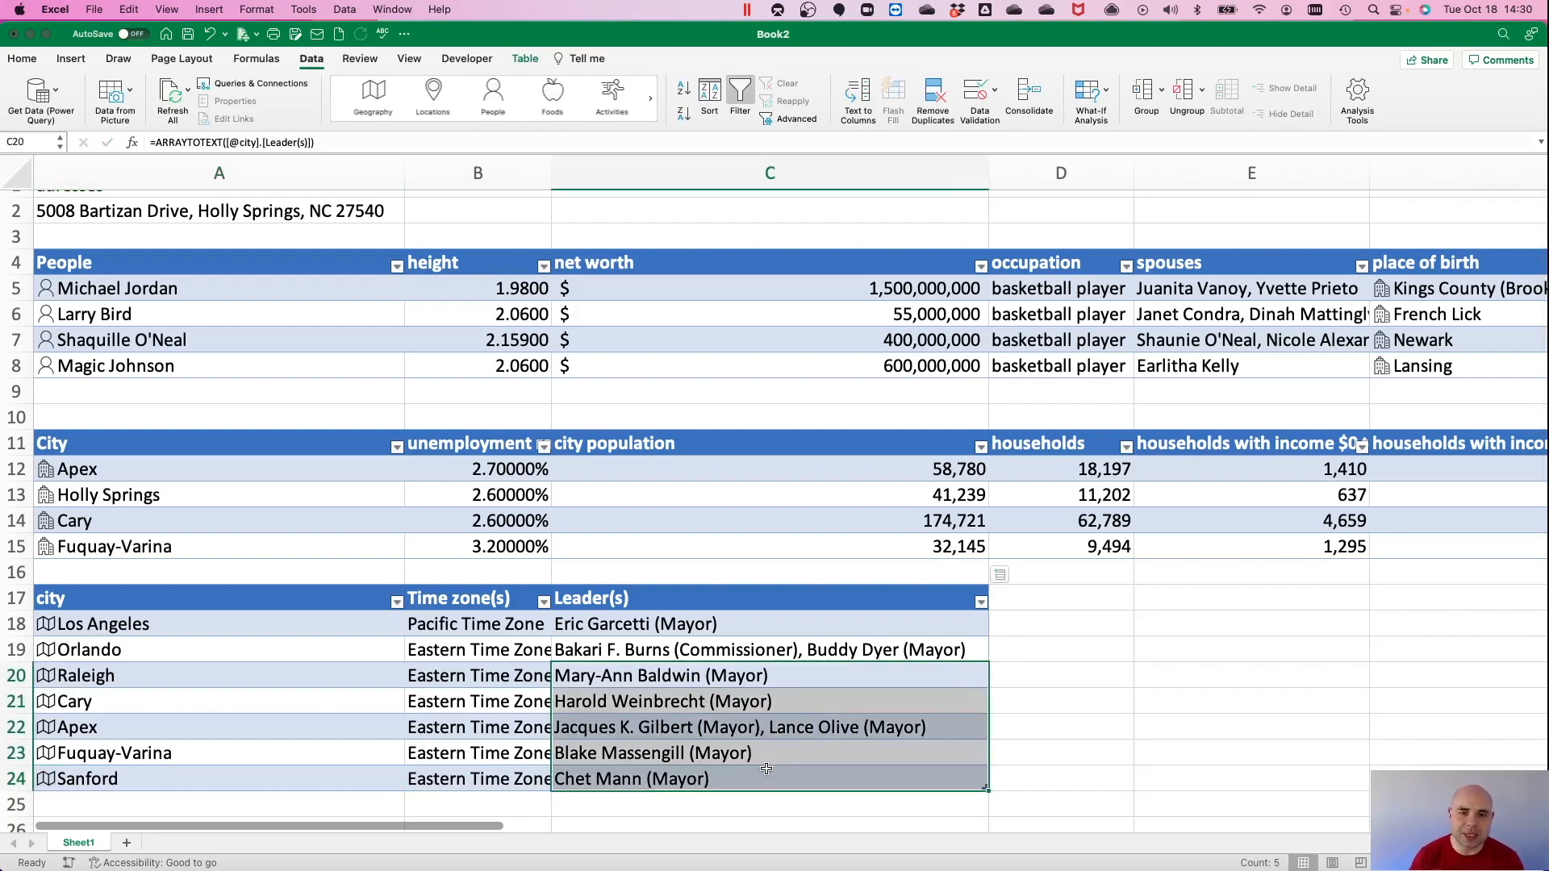